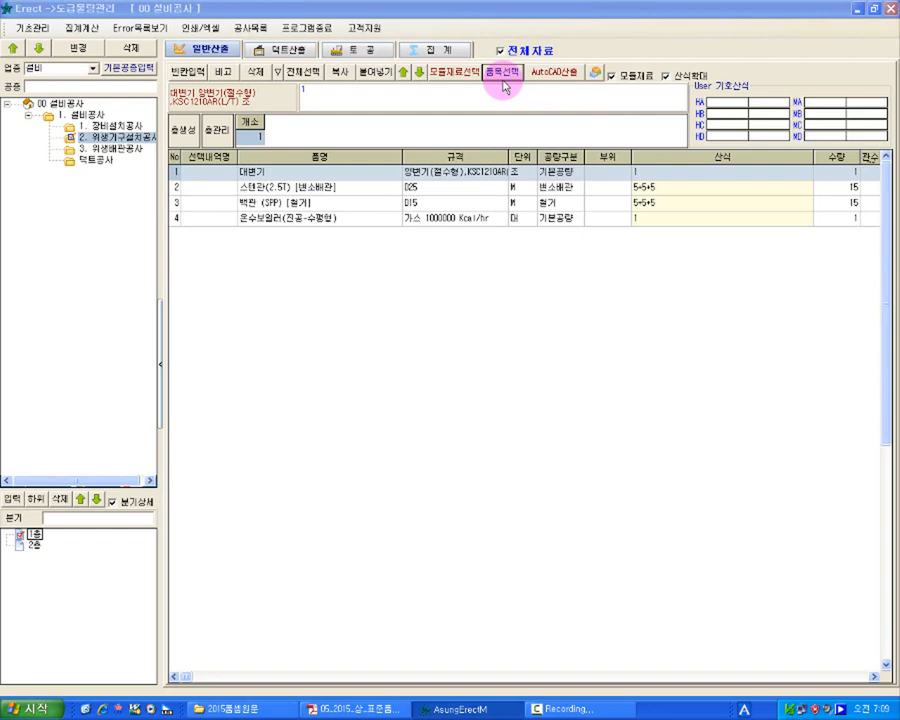
Open item selection and try to add a 대변기 item with the prefilled specification 양변기(절수형),KSC1210AR(L/T) as 재료비
left_click(503, 73)
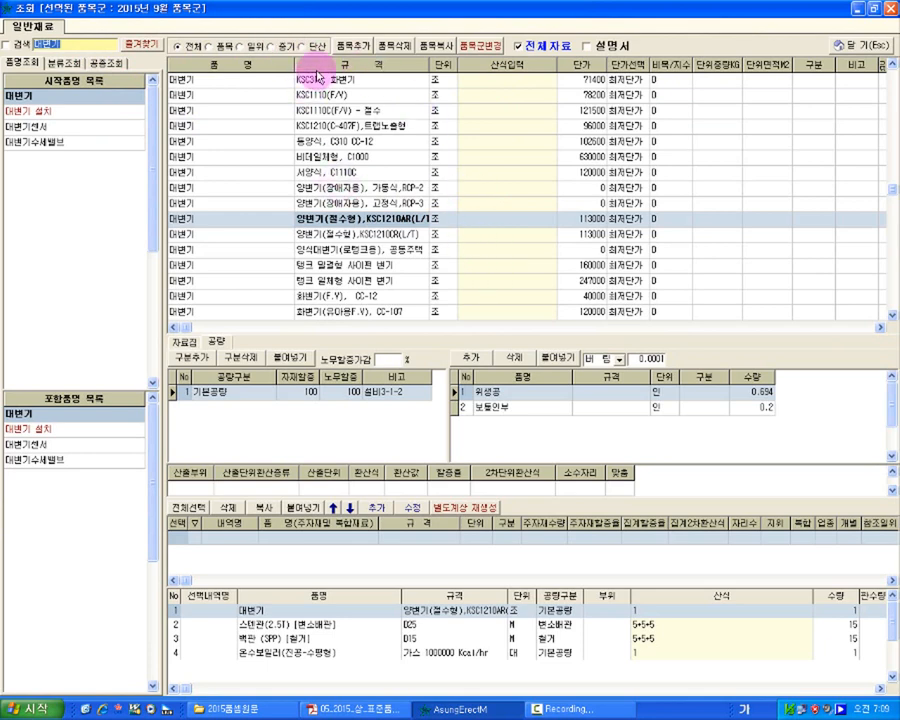
left_click(349, 51)
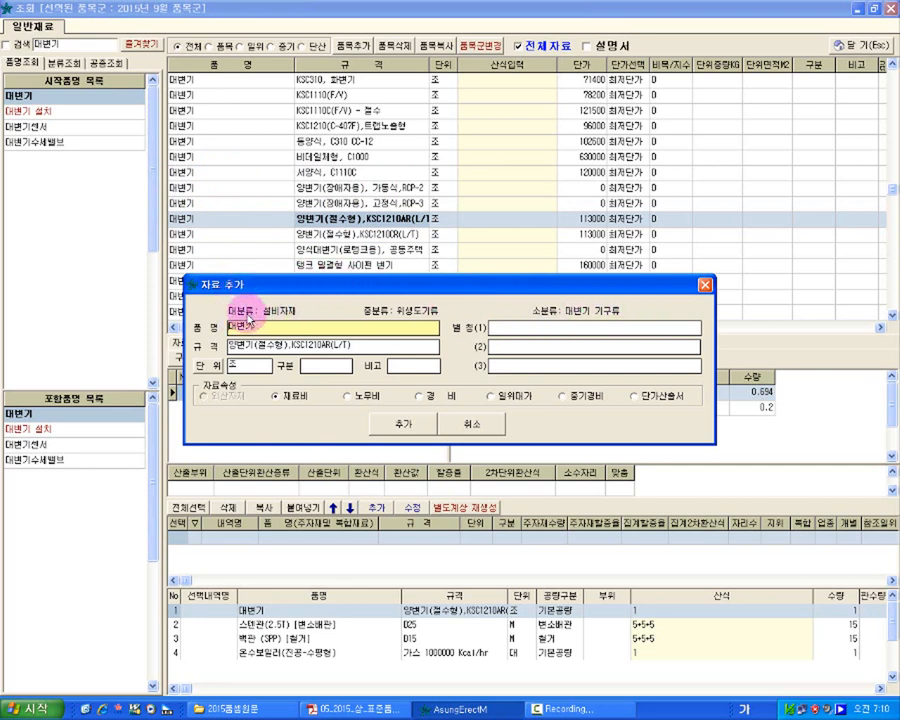
left_click(283, 399)
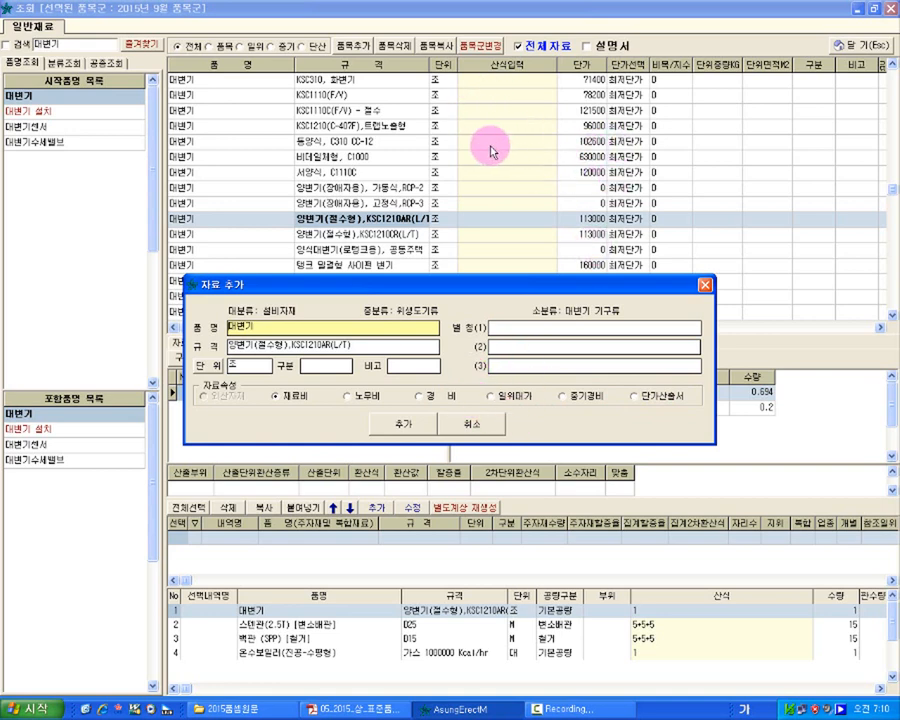
left_click(403, 425)
left_click(452, 377)
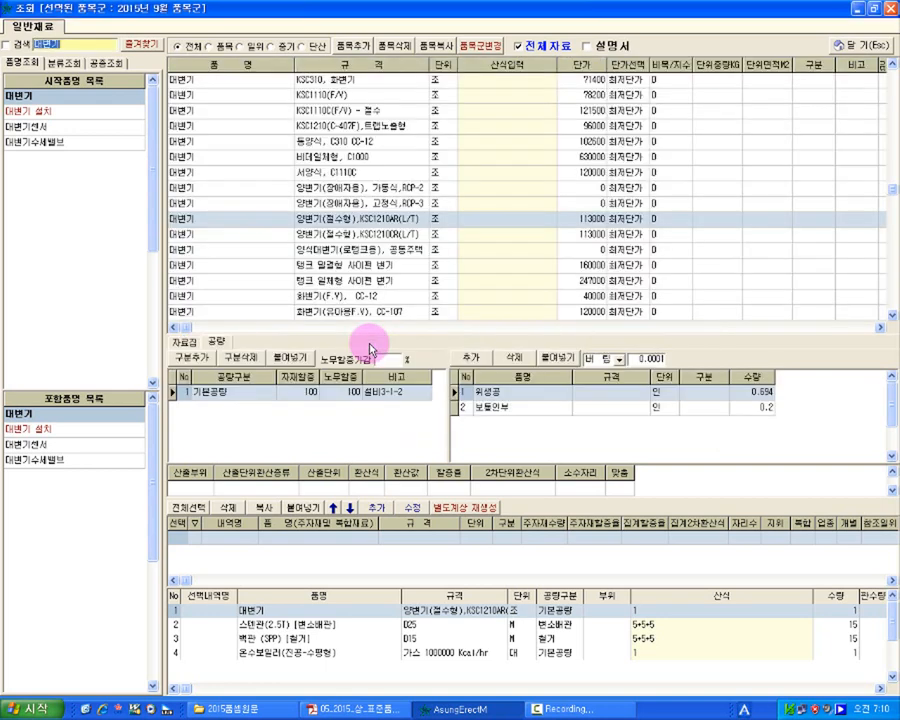
Add a 대변기 item with the specification 양변기(절수형),KSC1210AR(L/T)111 and unit 조
left_click(352, 45)
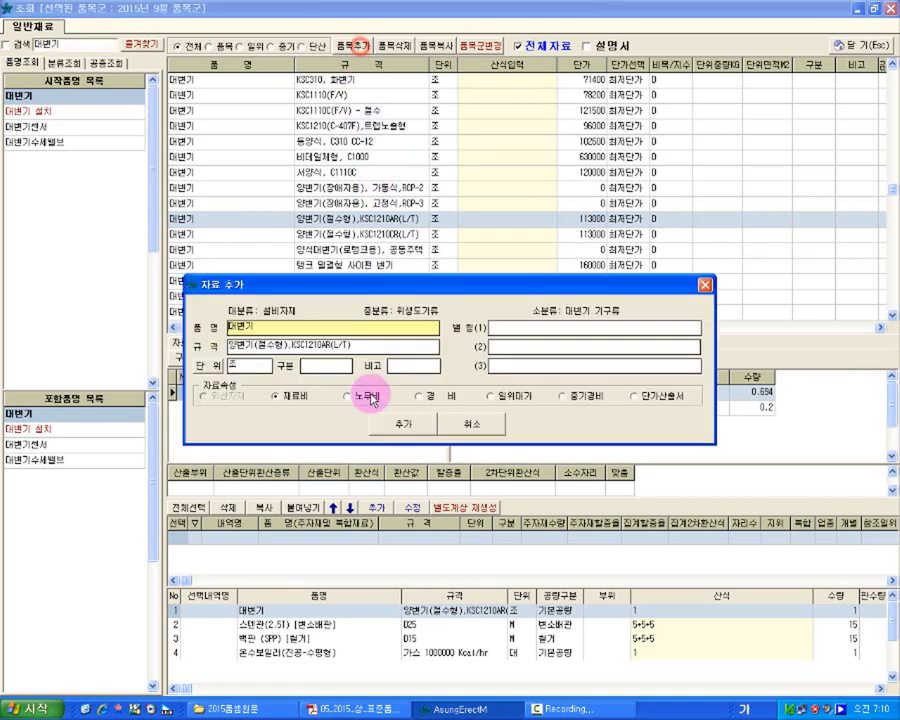
left_click(365, 346)
type("111")
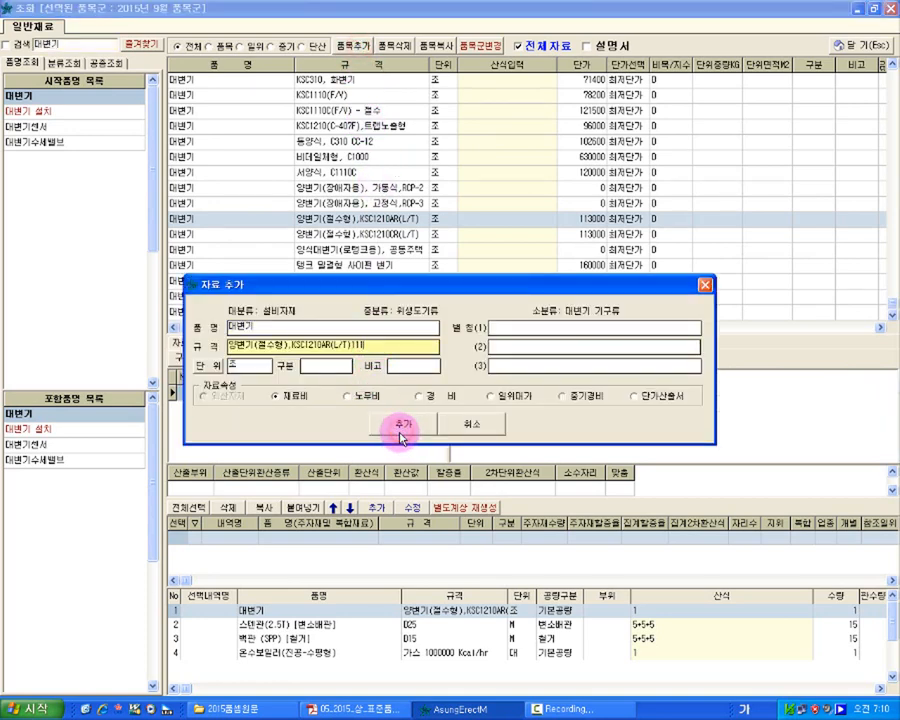
key("Return")
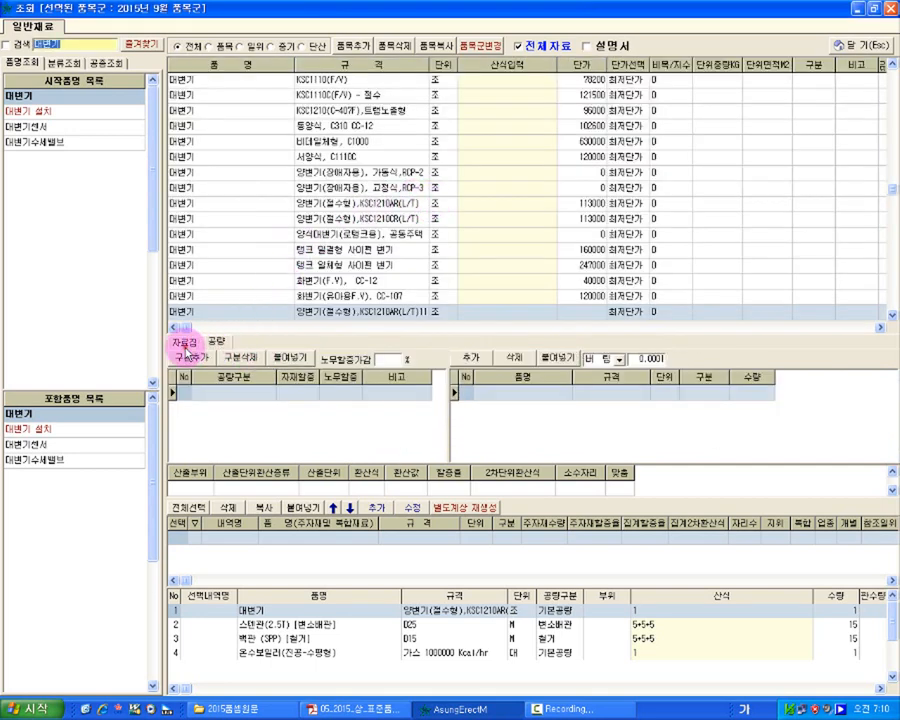
Examine the price data (자료집) and labor quantity (공량) records of the newly added 대변기 item
left_click(184, 341)
left_click(297, 310)
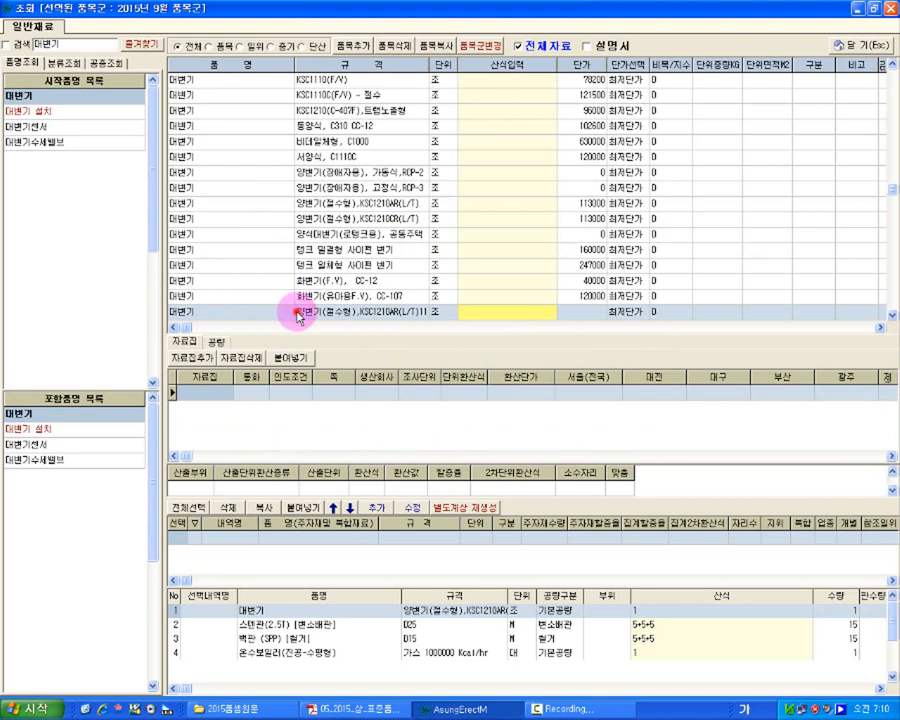
left_click(216, 343)
left_click(182, 343)
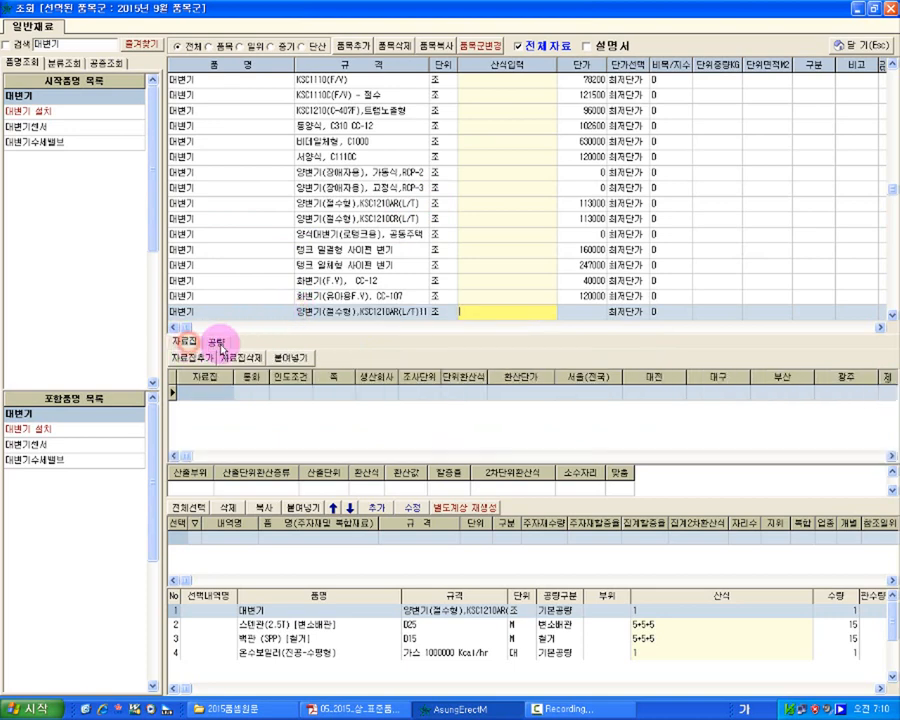
left_click(218, 344)
left_click(186, 343)
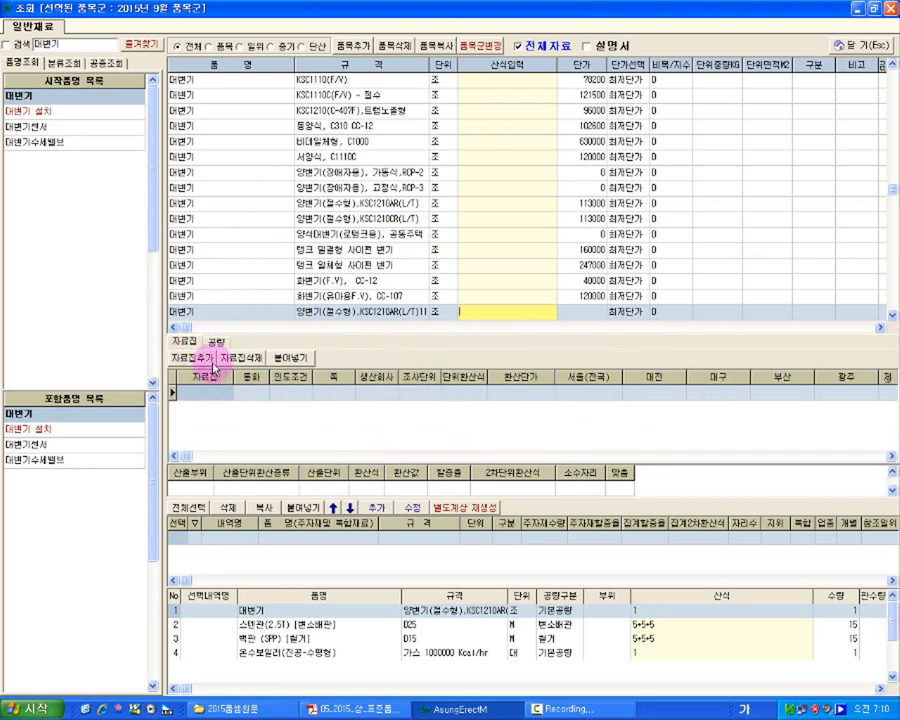
left_click(220, 343)
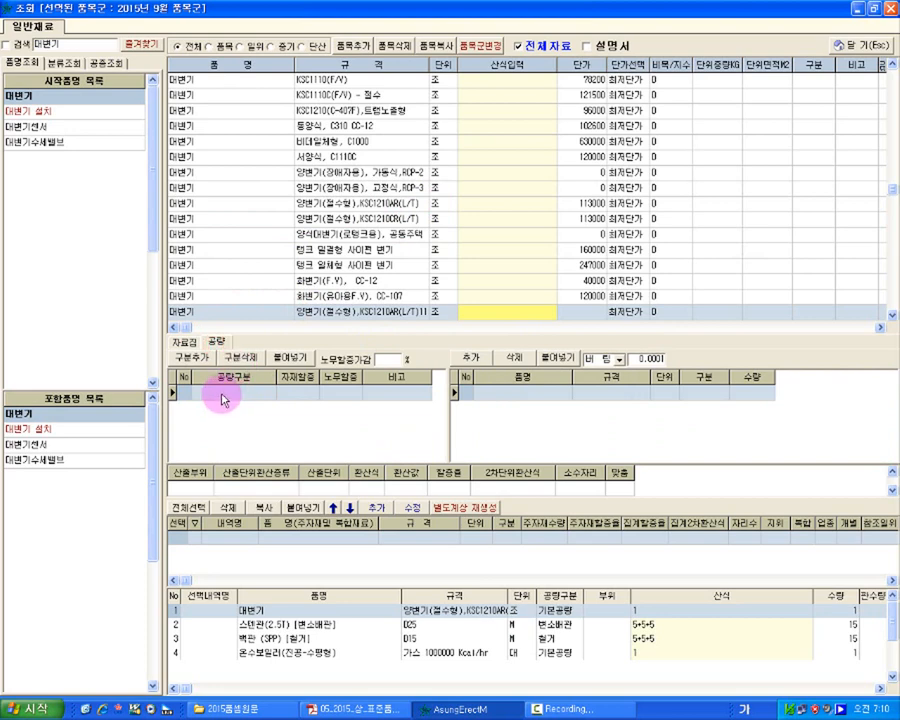
left_click(186, 343)
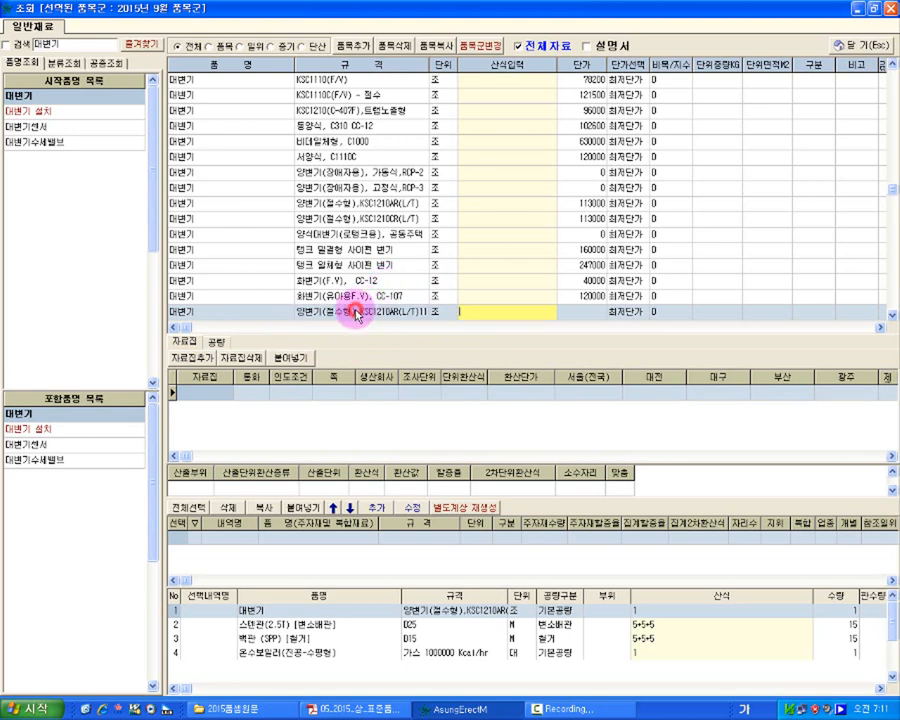
Delete the 대변기 item whose specification ends in 111 and close the item lookup
left_click(393, 45)
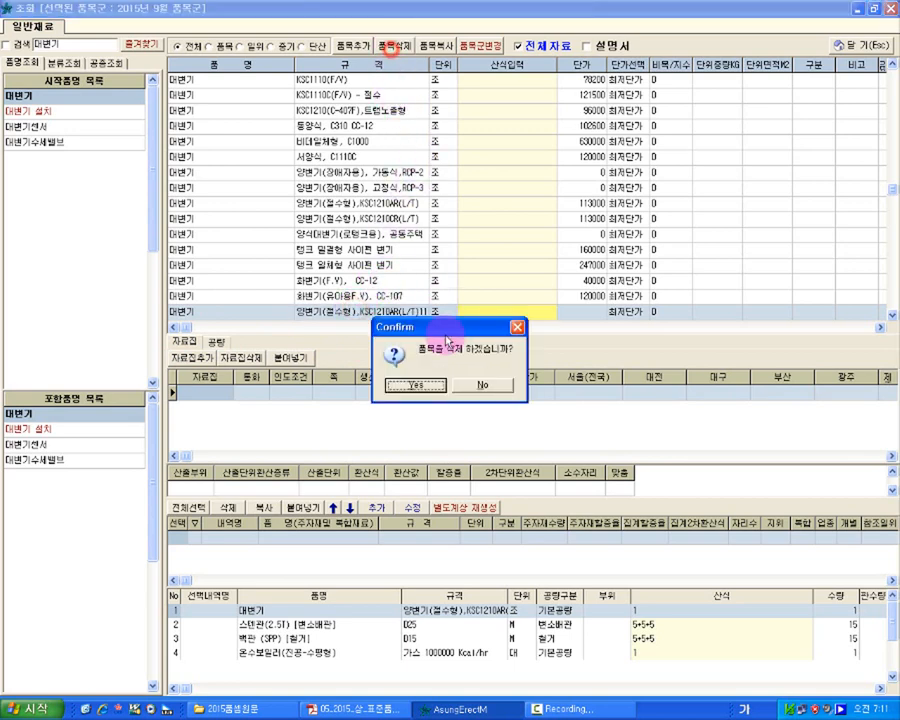
left_click(428, 386)
left_click(413, 385)
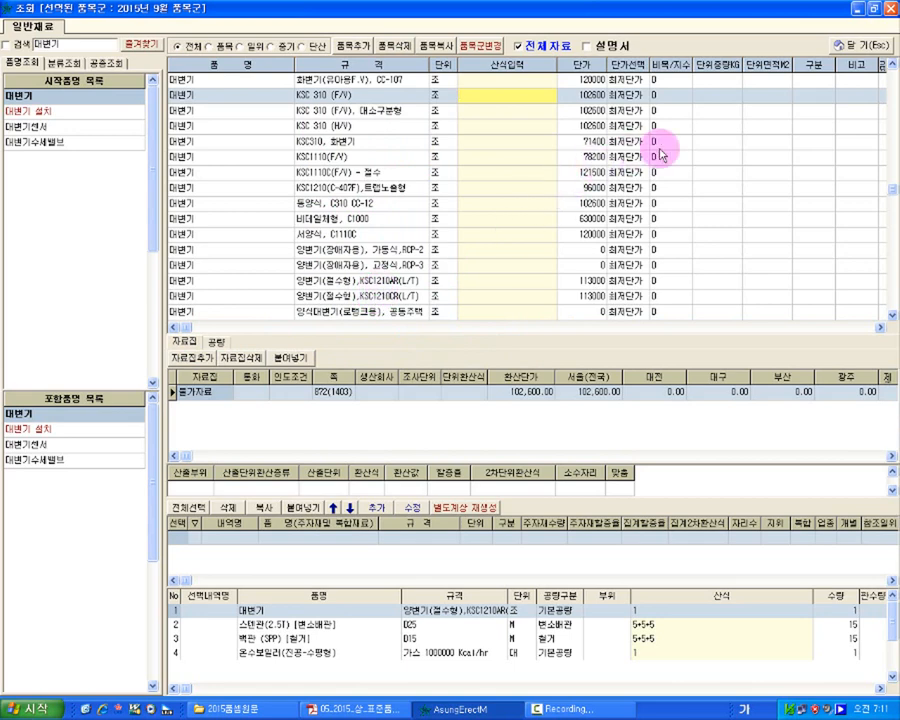
left_click(854, 48)
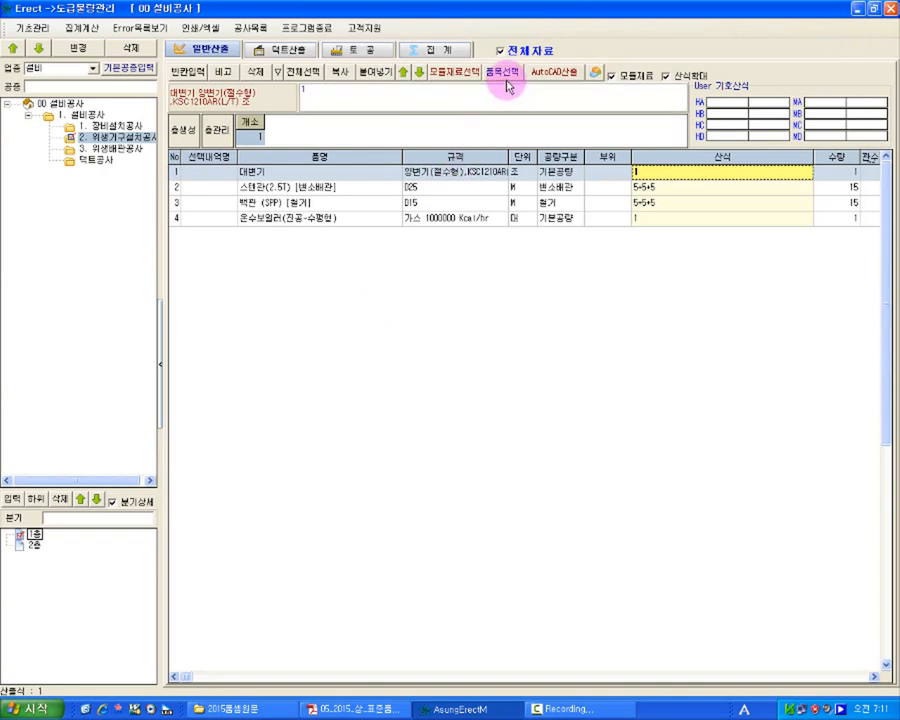
Open item management (품목관리) in AsungCost and search the full item list for 대변기
left_click(598, 73)
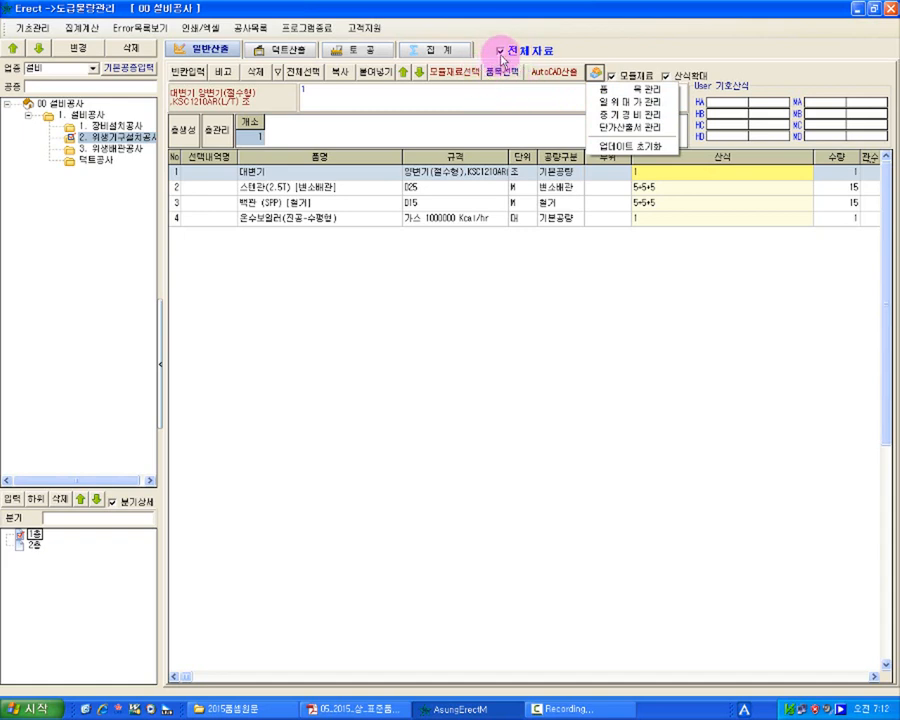
left_click(604, 90)
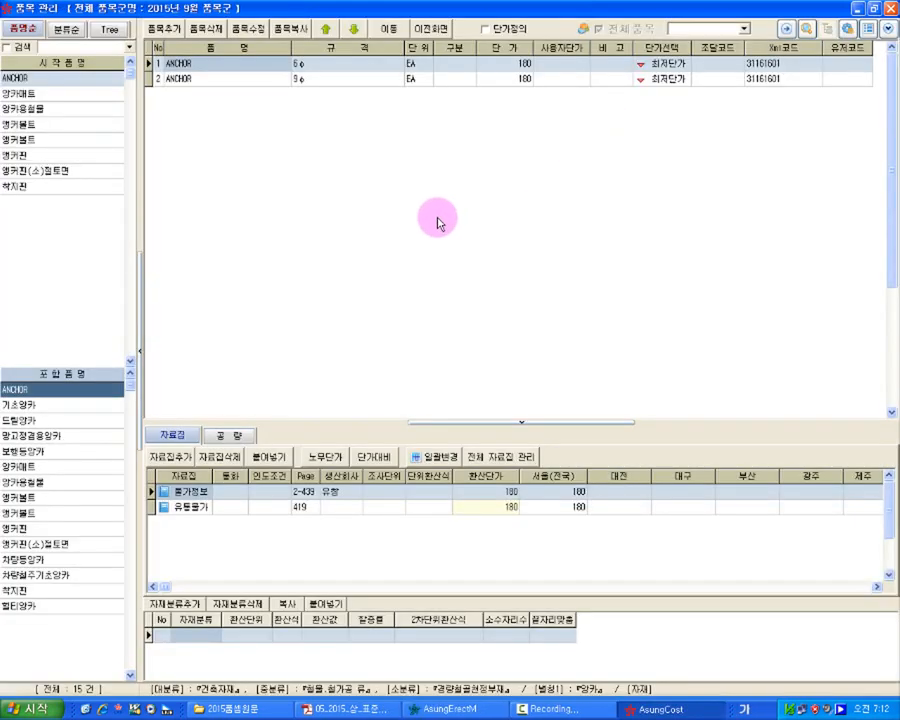
left_click(106, 47)
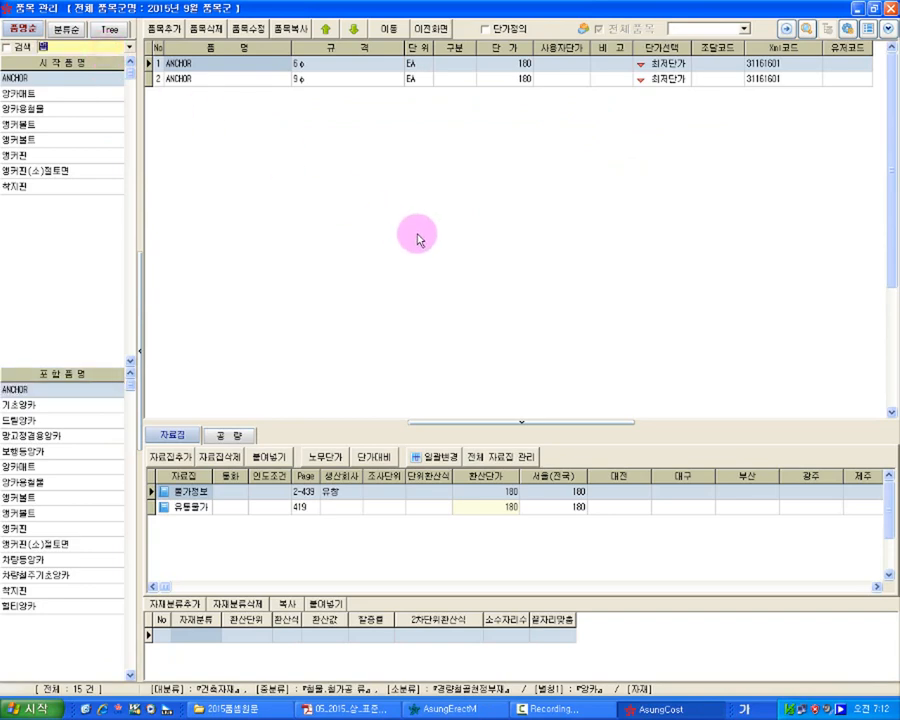
key("Return")
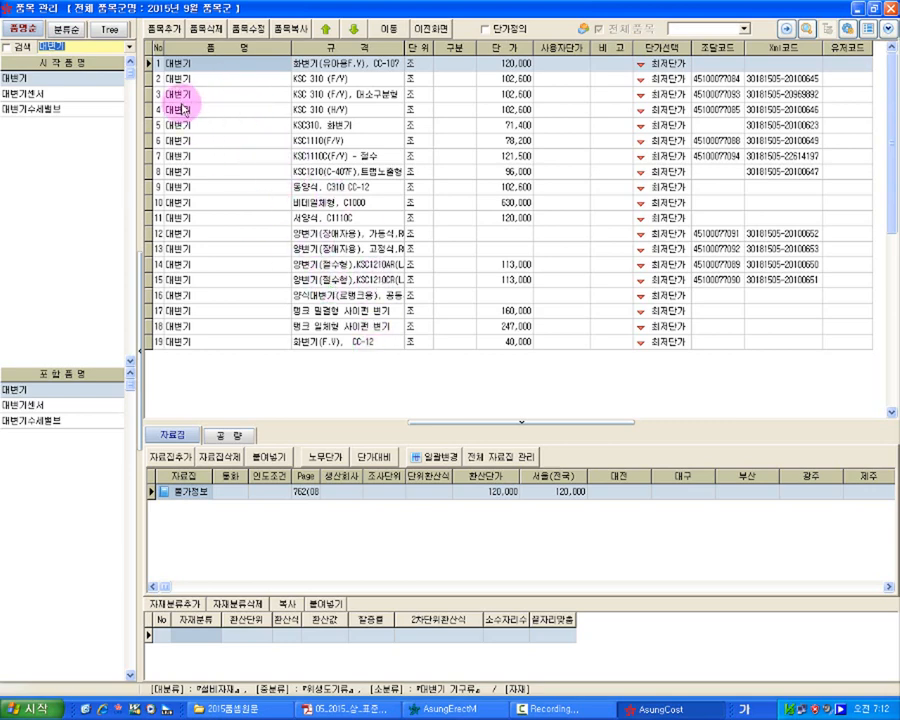
Start a new item entry based on 대변기 and go through its major, middle and minor classification and its name
left_click(165, 27)
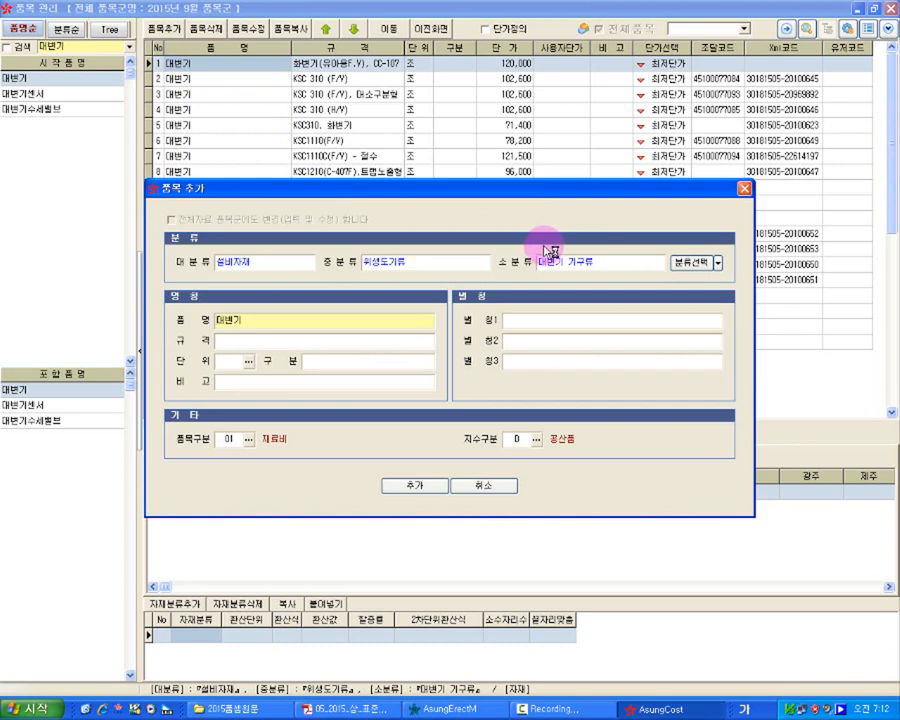
left_click(243, 258)
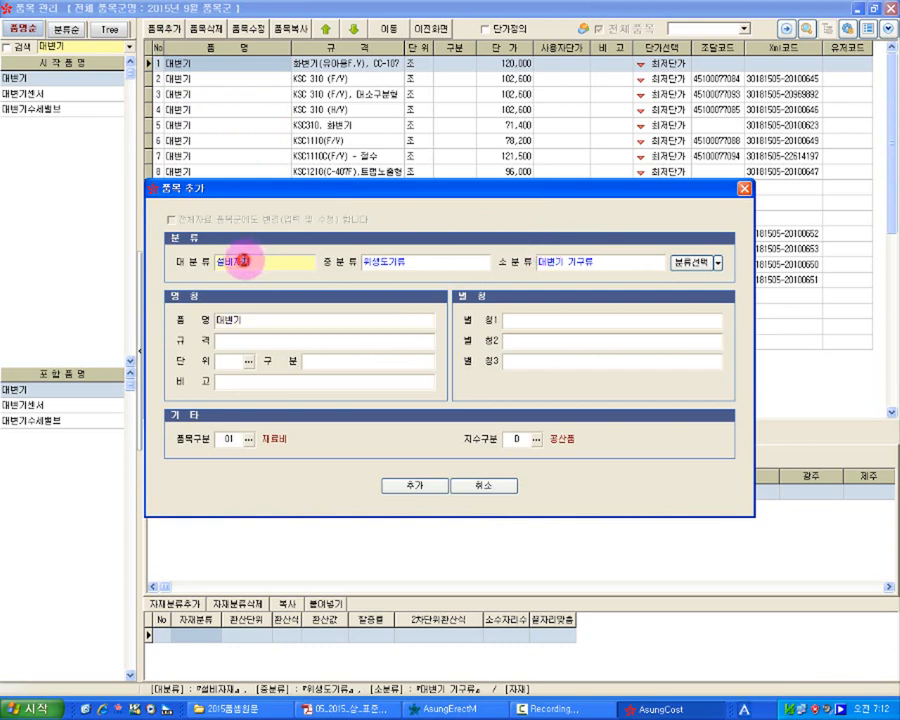
left_click(412, 258)
left_click(552, 261)
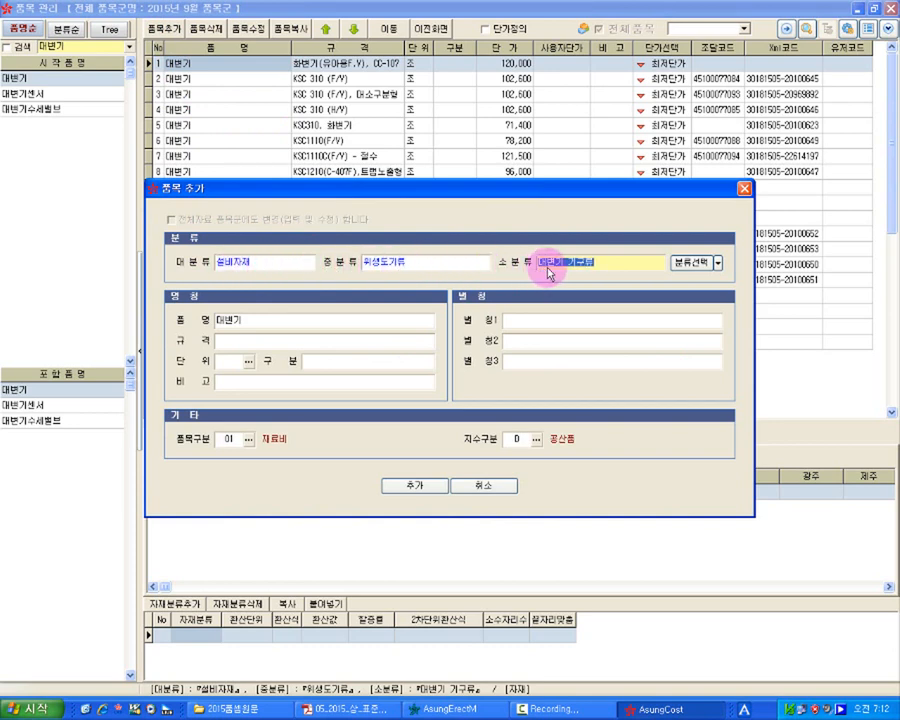
double_click(268, 317)
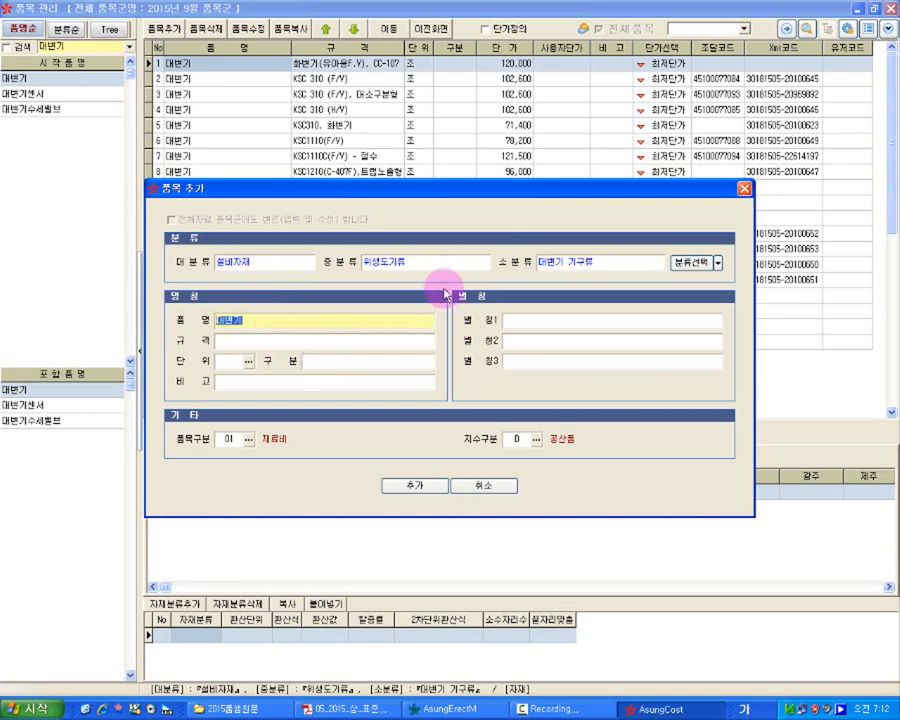
Browse the classification tree and apply 설비자재 > 위생도기류 > 대변기 기구류 to the new item
left_click(688, 268)
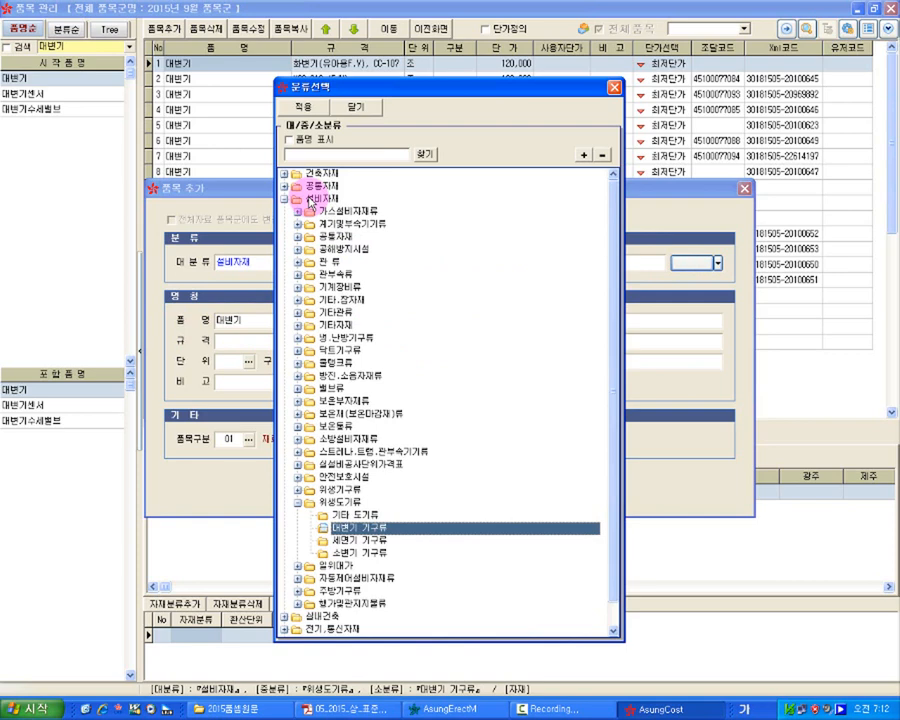
left_click(313, 200)
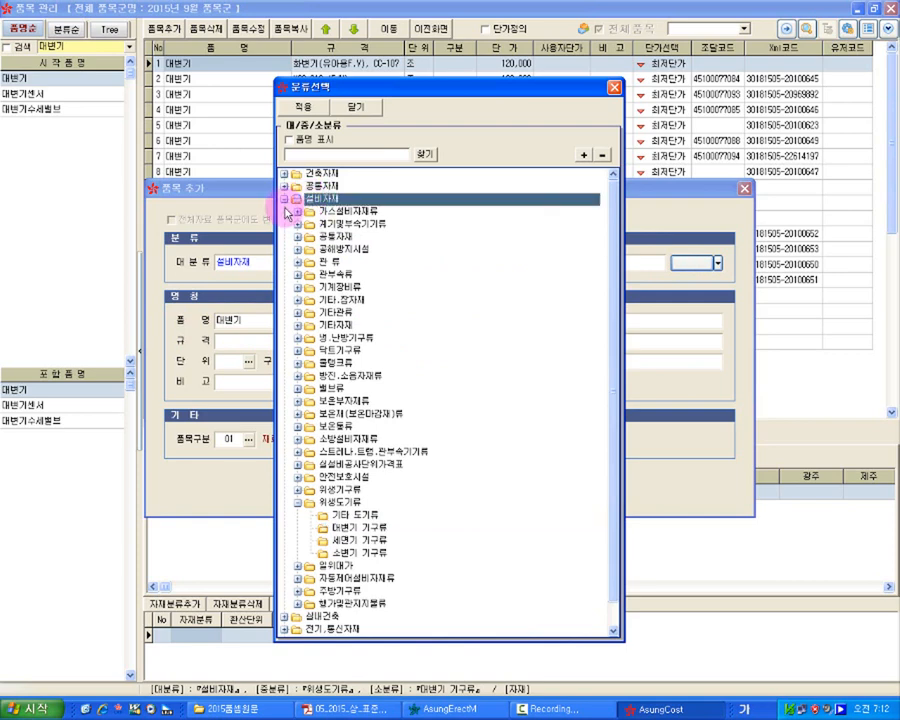
left_click(305, 212)
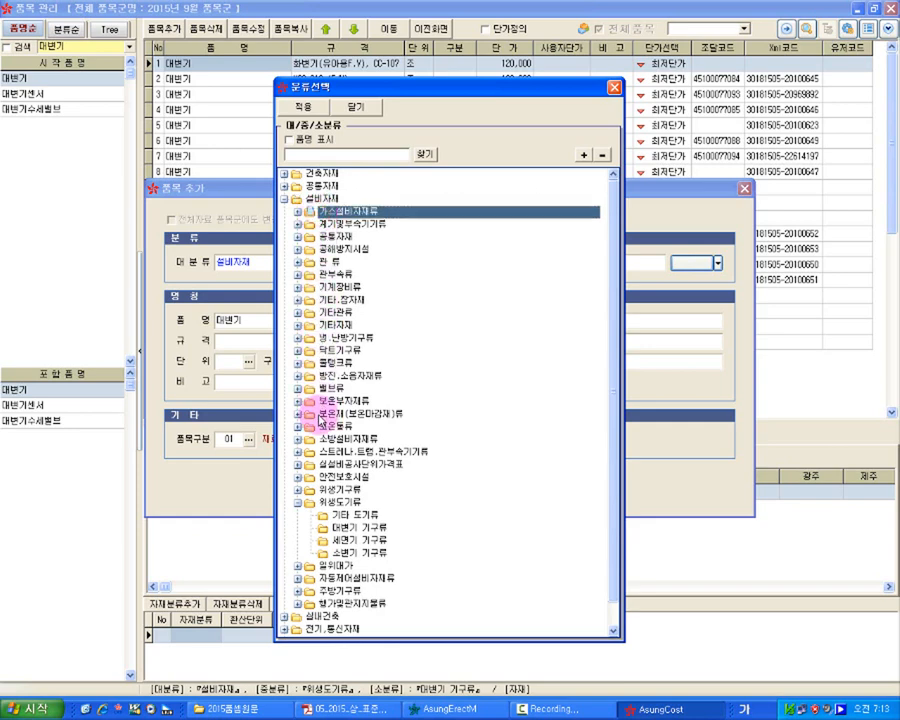
left_click(360, 528)
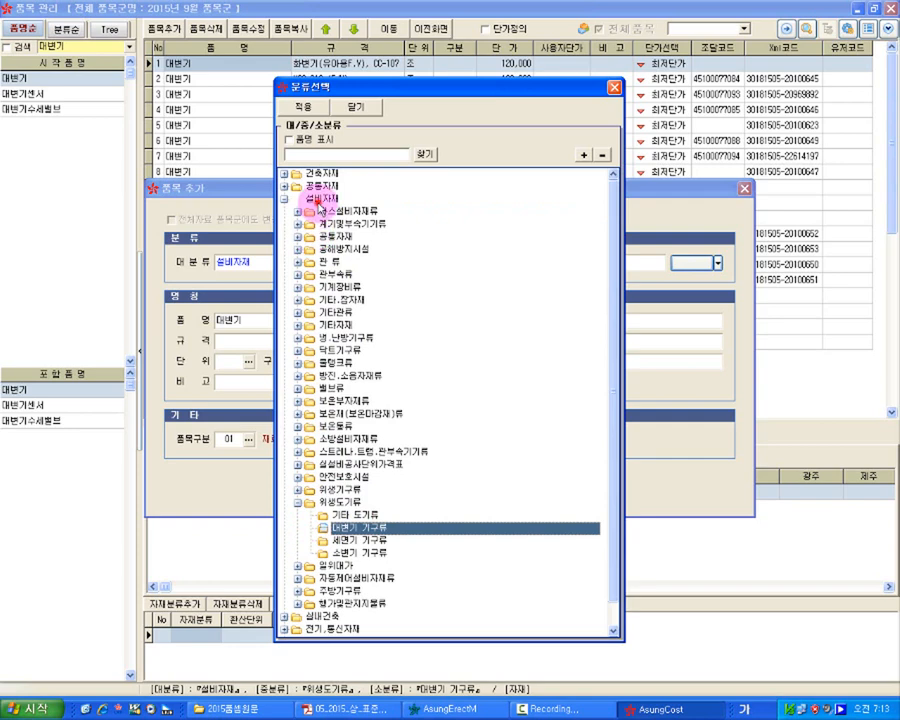
left_click(297, 199)
left_click(318, 489)
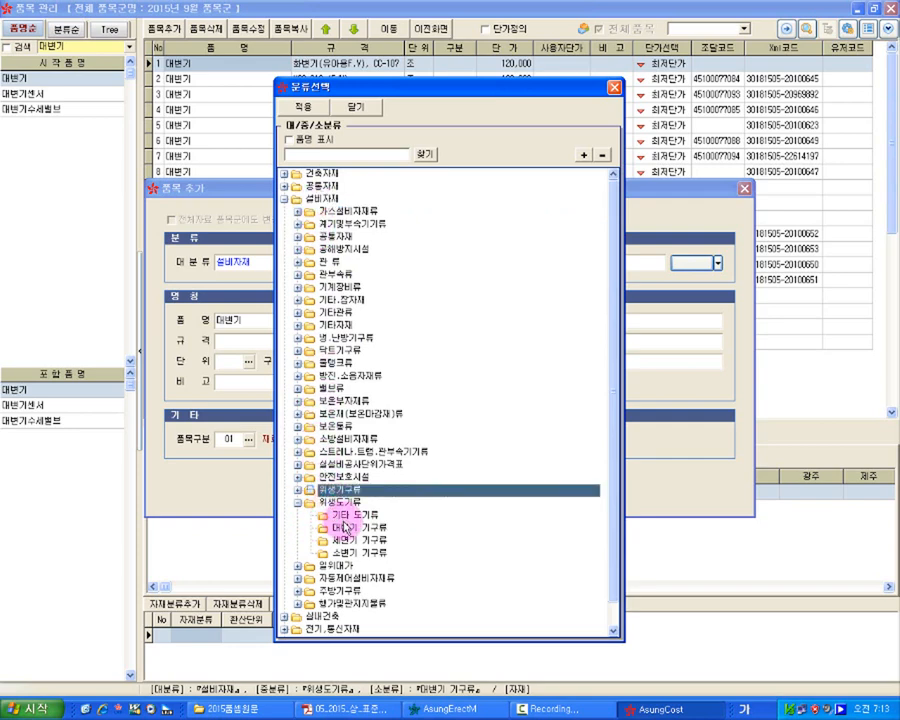
left_click(350, 516)
left_click(338, 527)
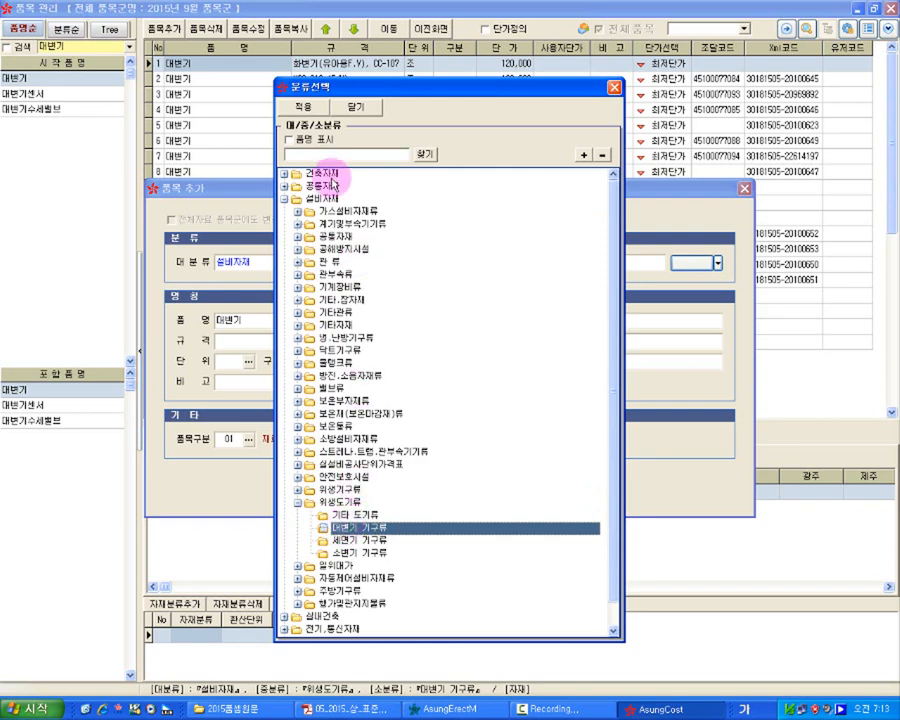
left_click(305, 106)
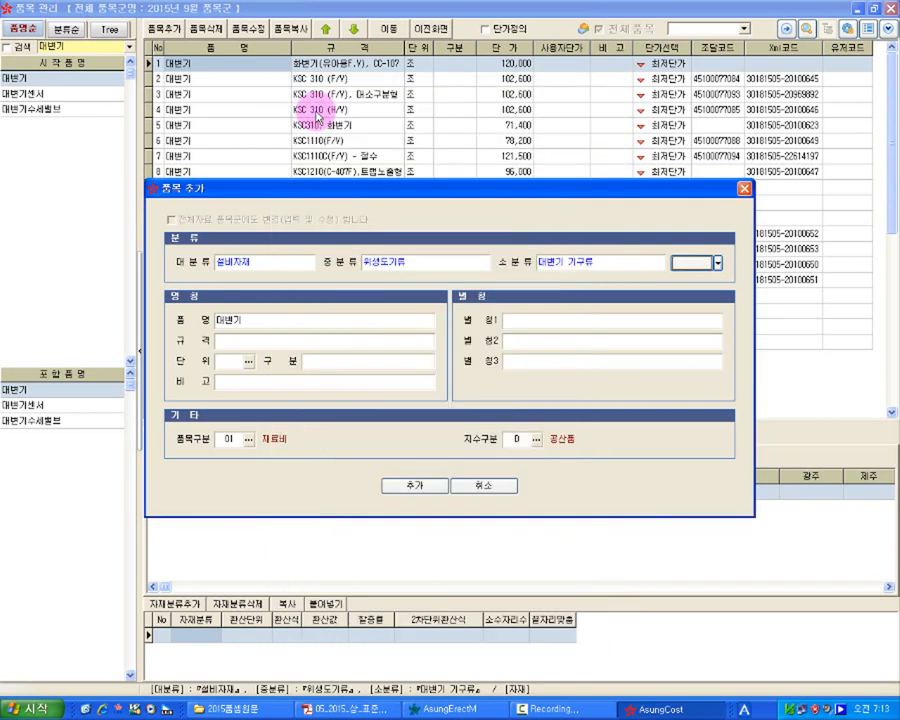
Check the new item's classification and name, and set its specification to BC 201 and unit to 조
left_click(255, 261)
left_click(372, 262)
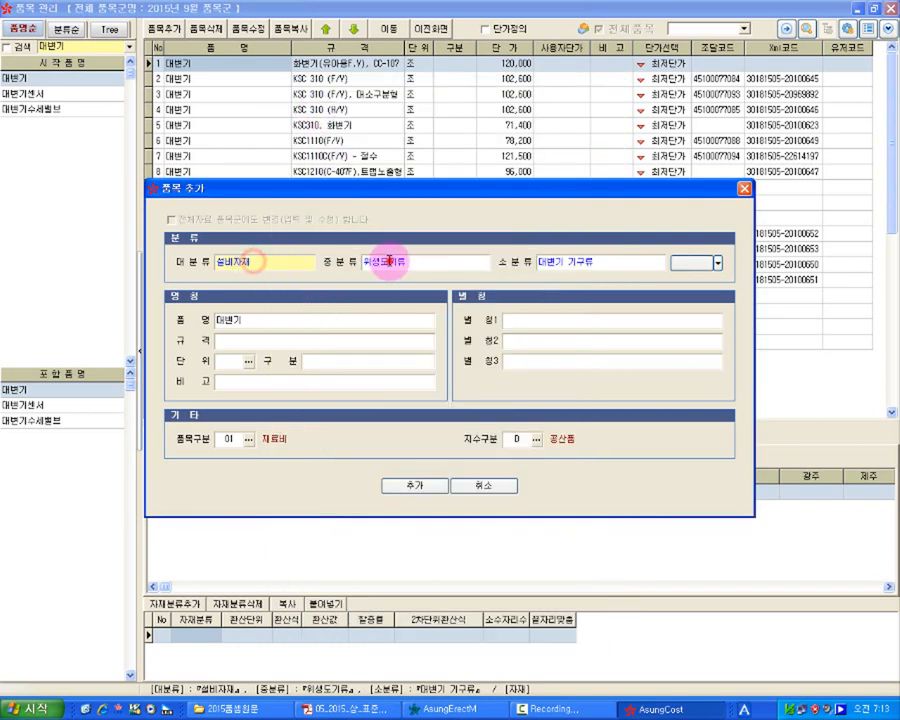
left_click(553, 261)
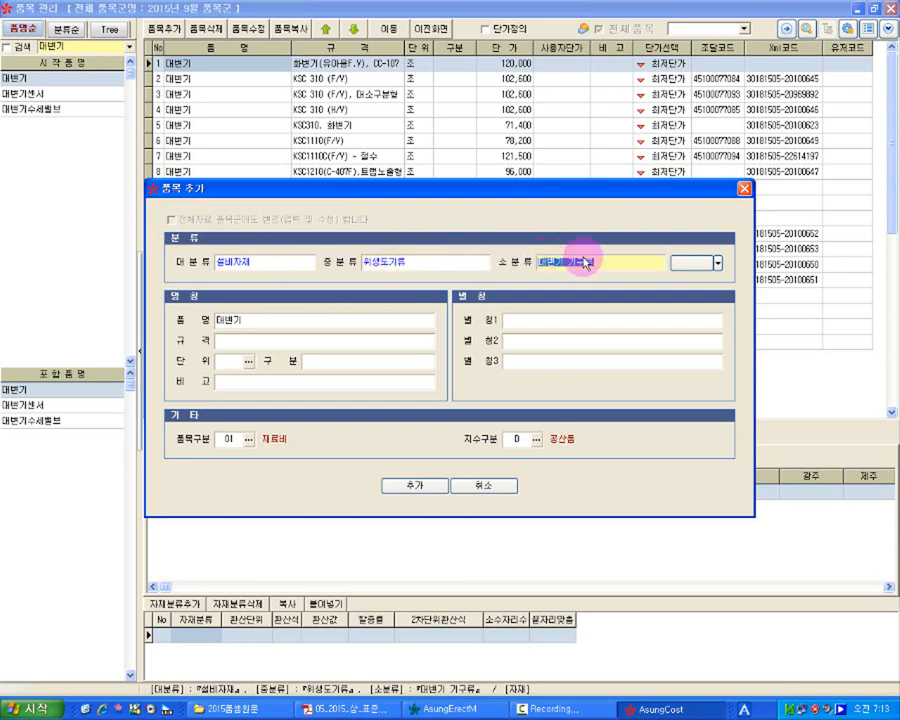
left_click(277, 320)
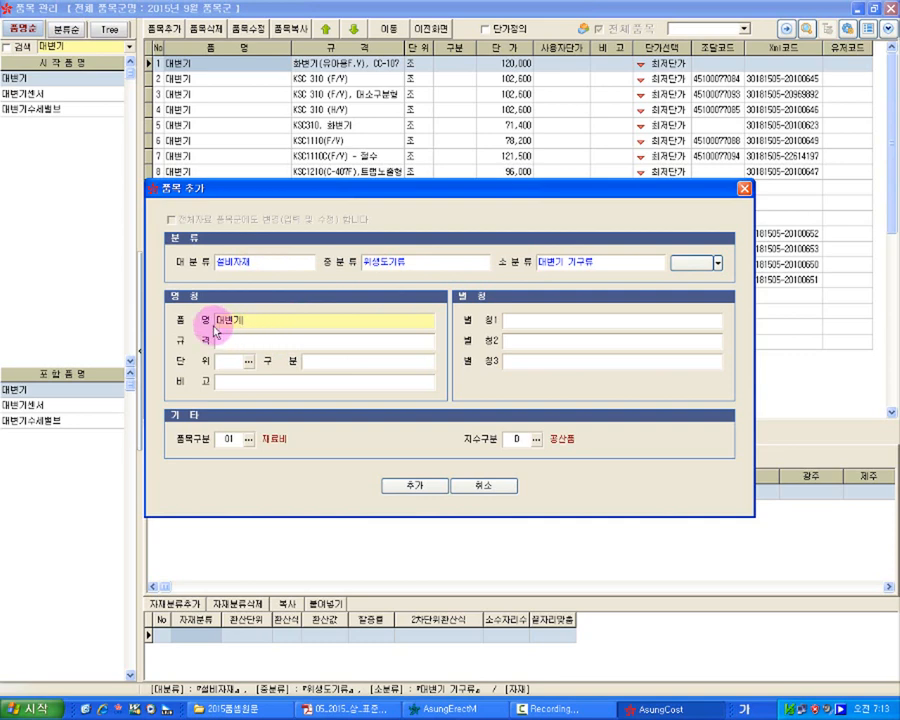
left_click(240, 340)
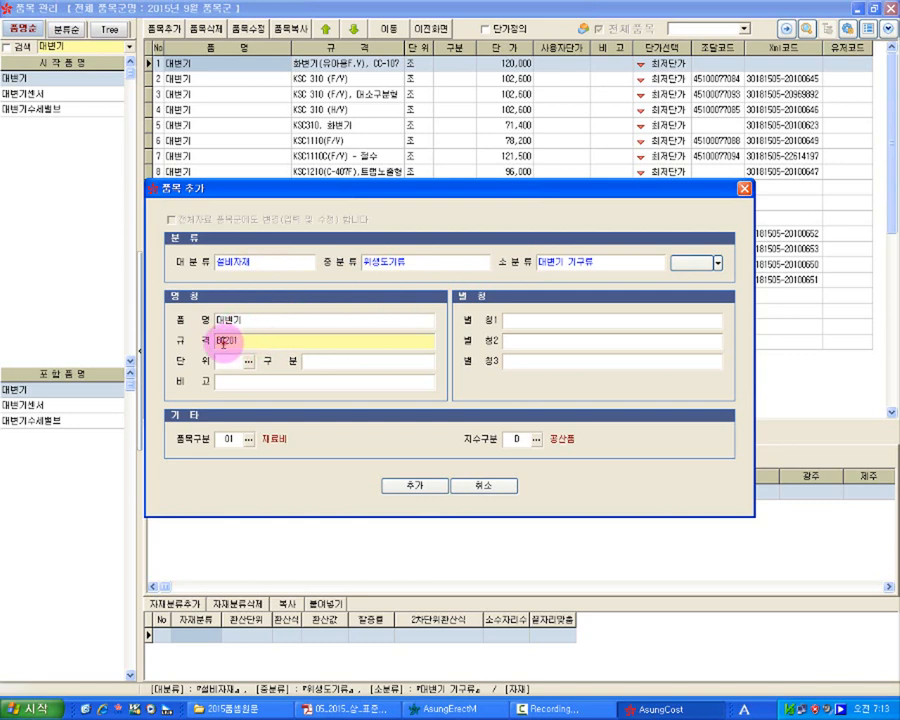
left_click(236, 361)
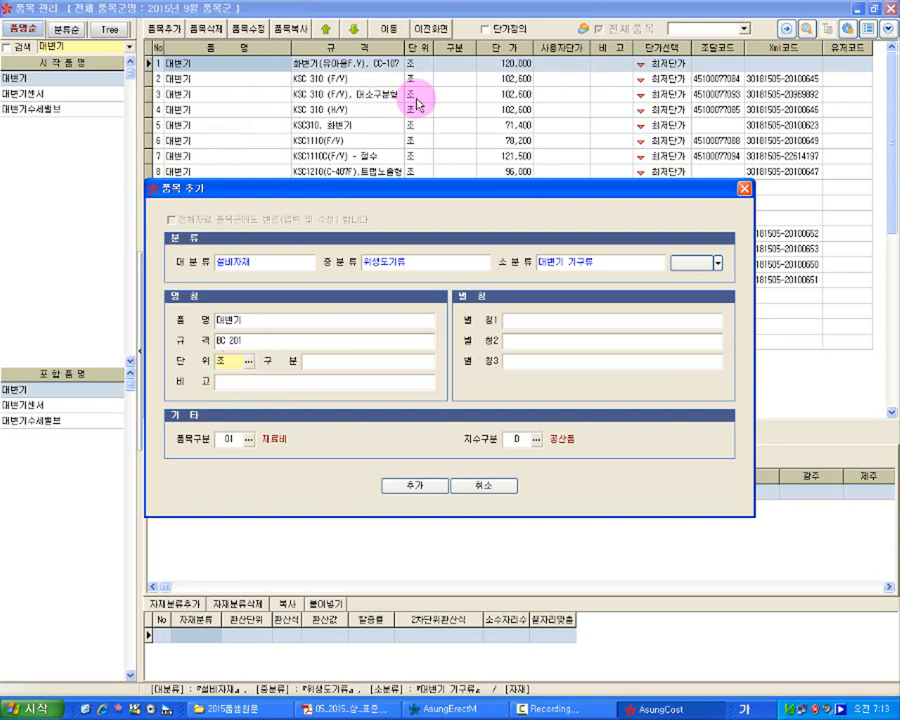
Go through the 품목구분 codes for the new item, from material and labour to 손료 types, and apply 01 재료비
left_click(238, 382)
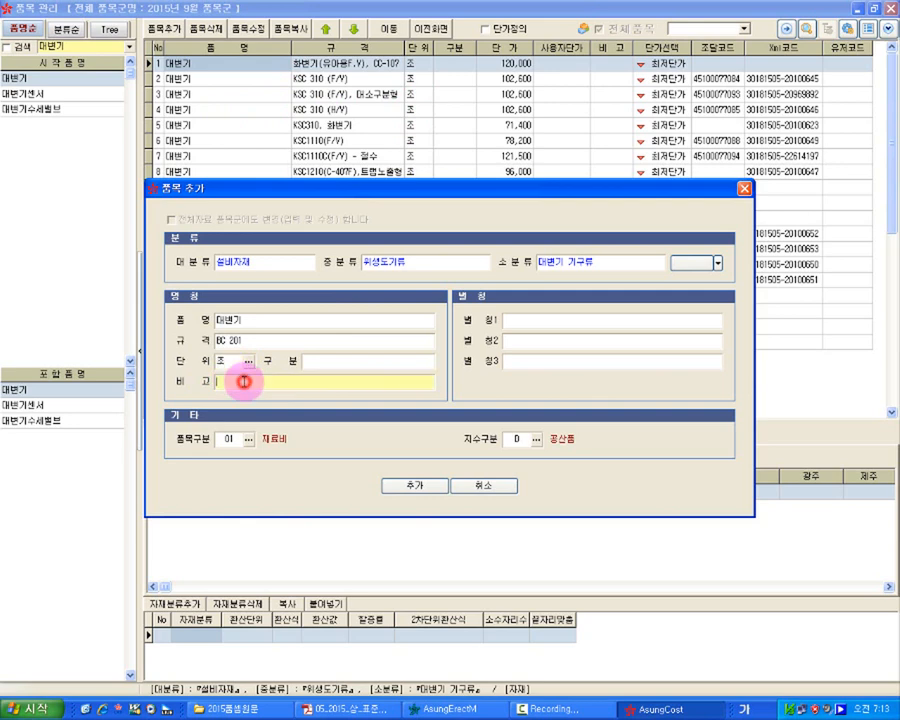
left_click(247, 441)
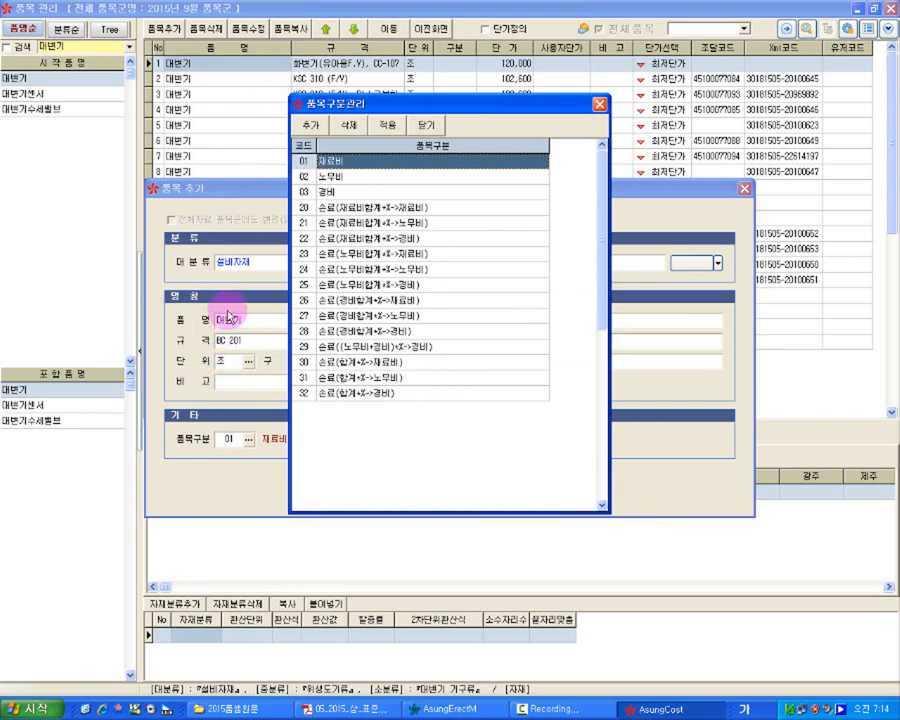
left_click(329, 166)
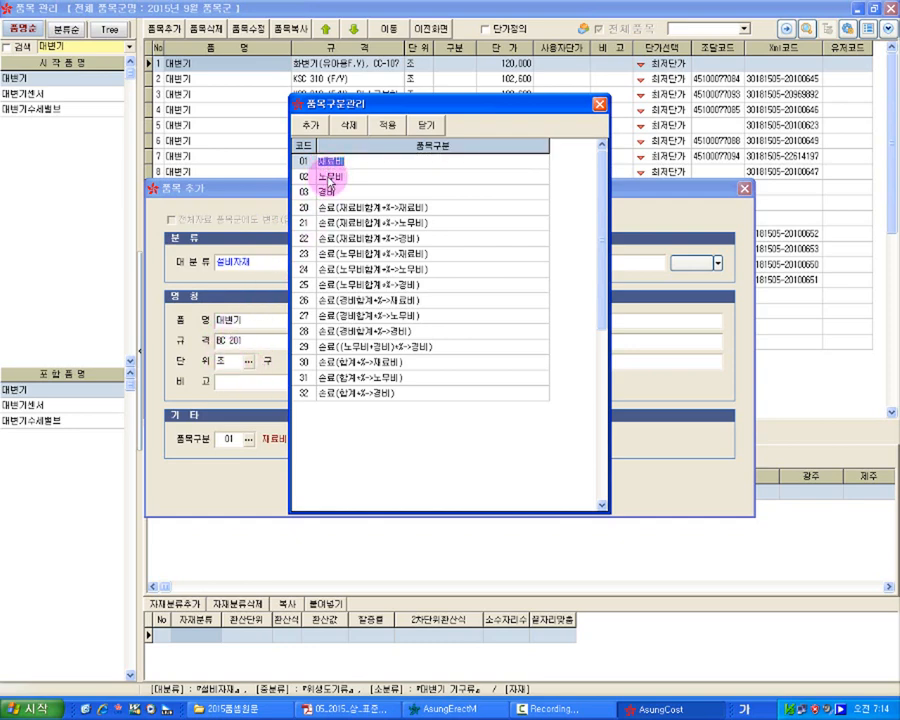
left_click(331, 178)
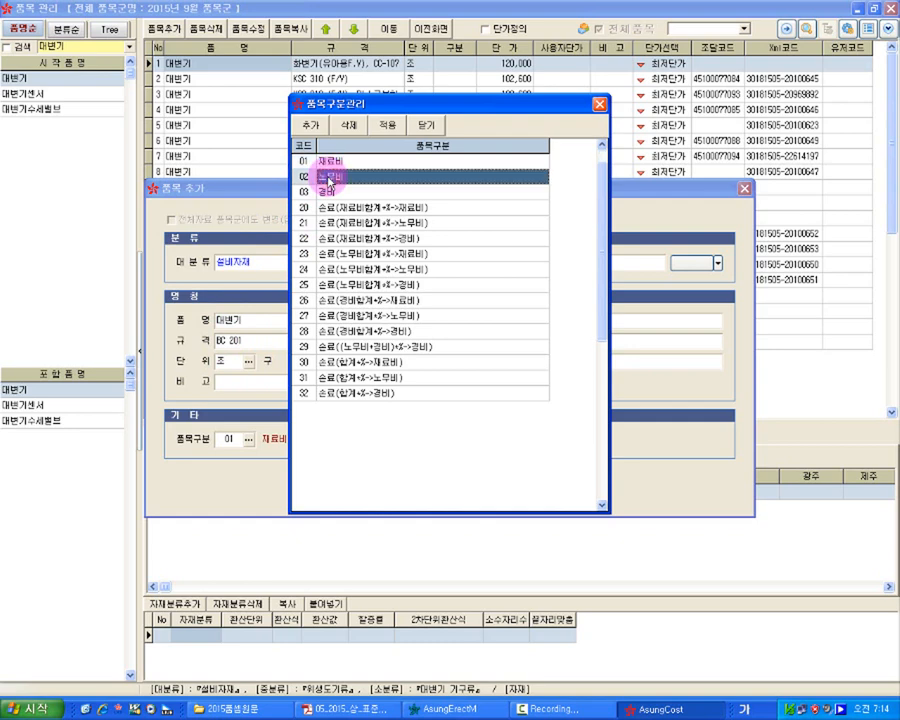
left_click(329, 193)
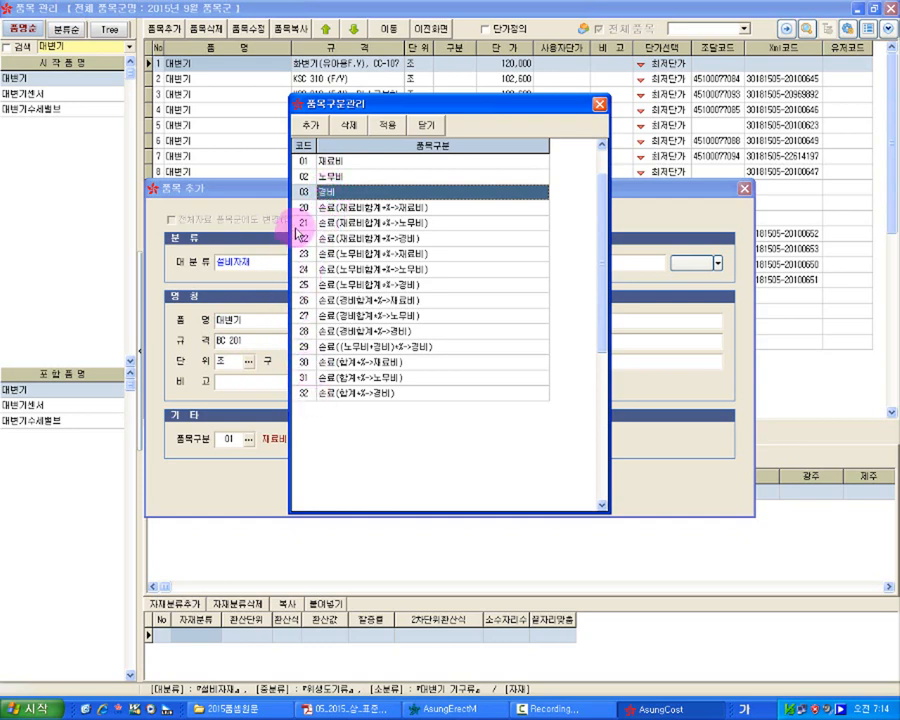
left_click(400, 208)
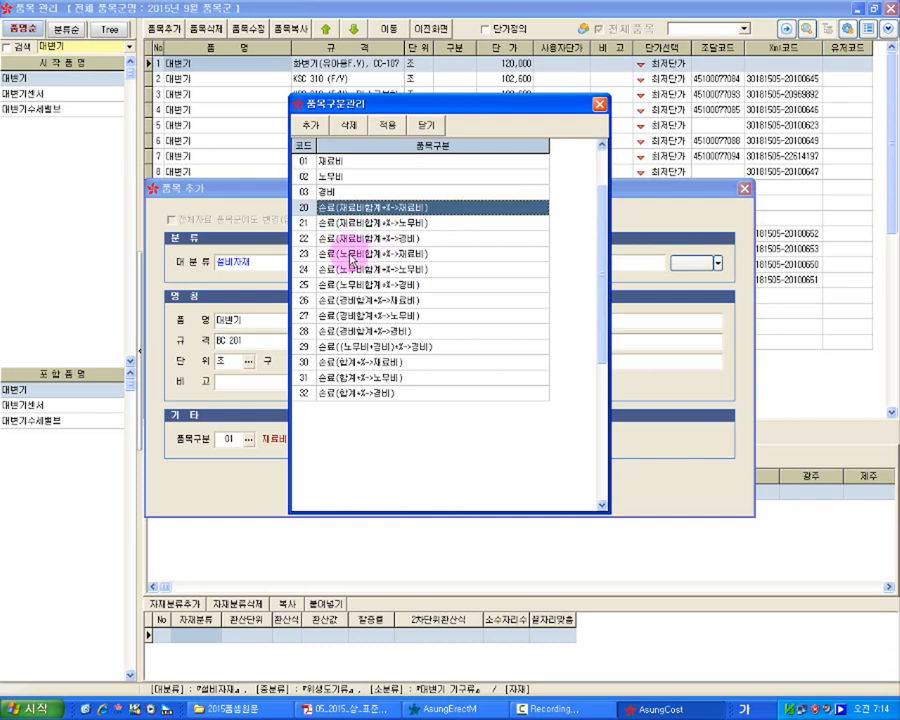
left_click(354, 255)
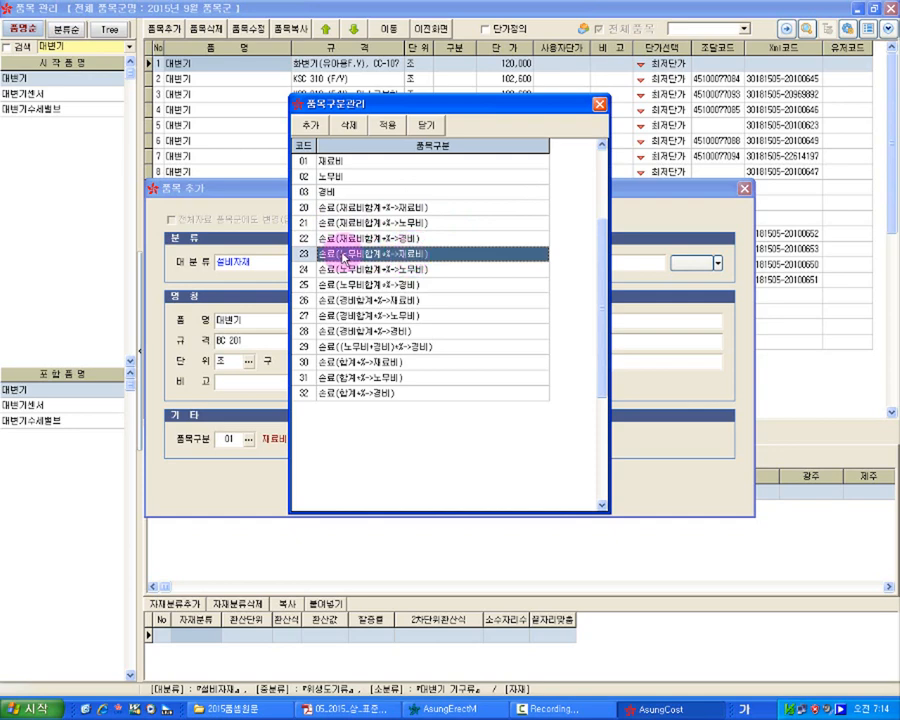
left_click(345, 163)
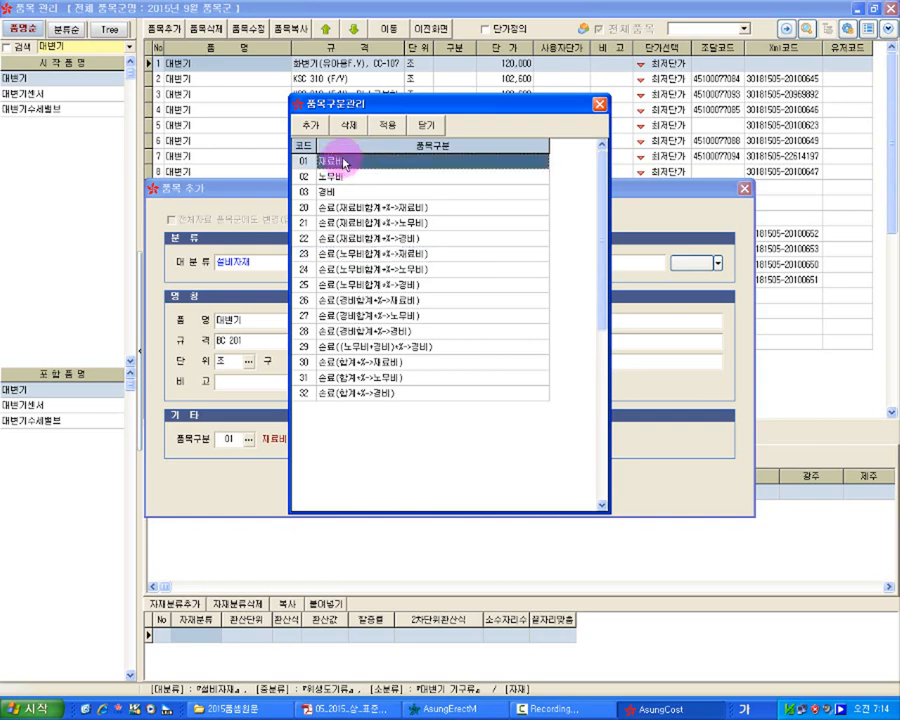
left_click(385, 125)
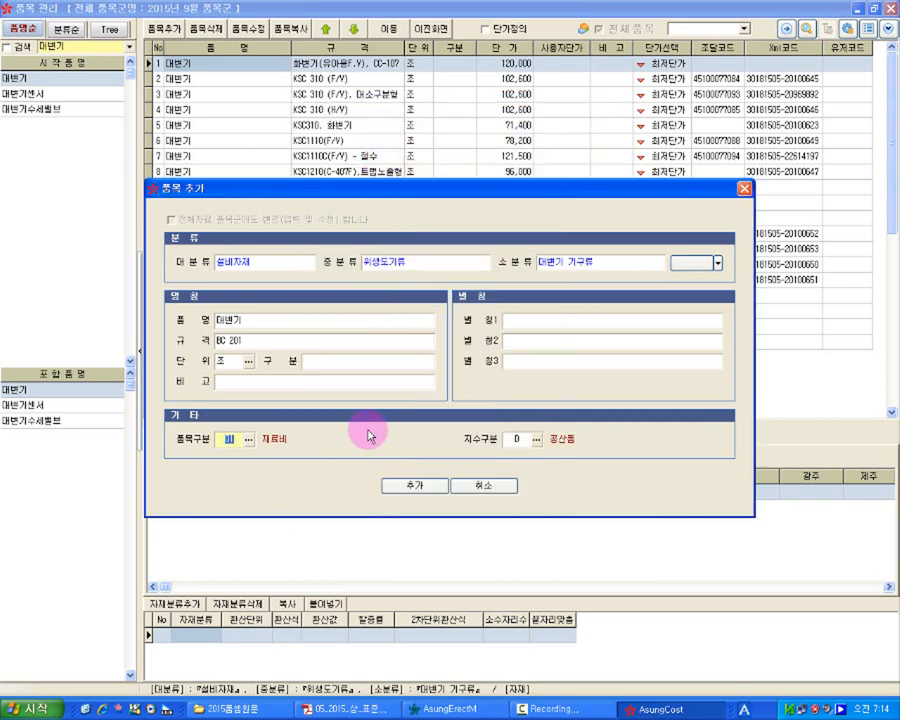
Open the 지수구분 code list for the new item and apply D 공산품
left_click(520, 442)
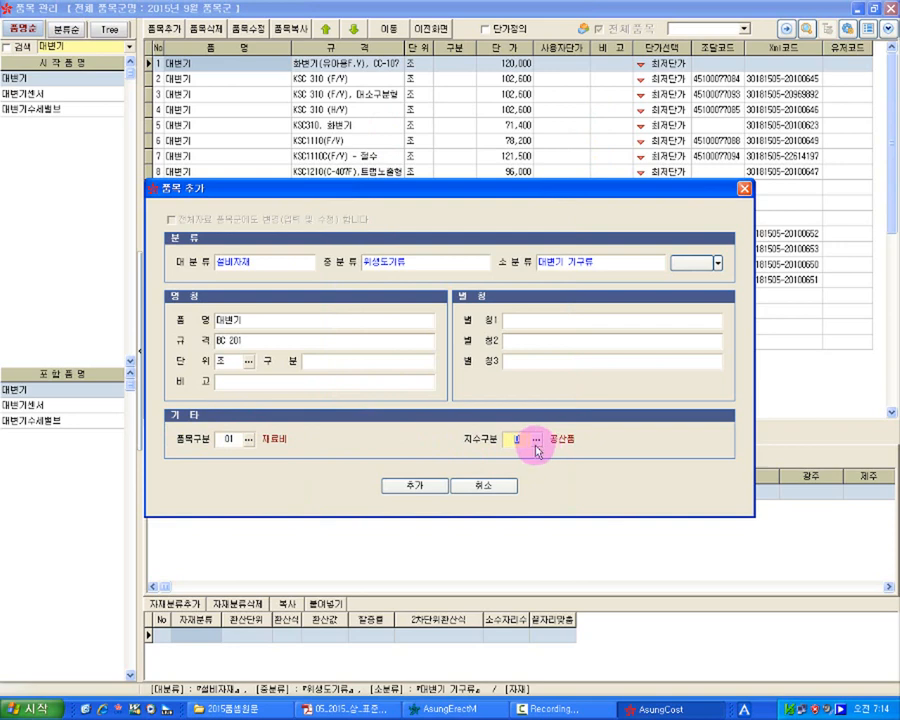
left_click(536, 445)
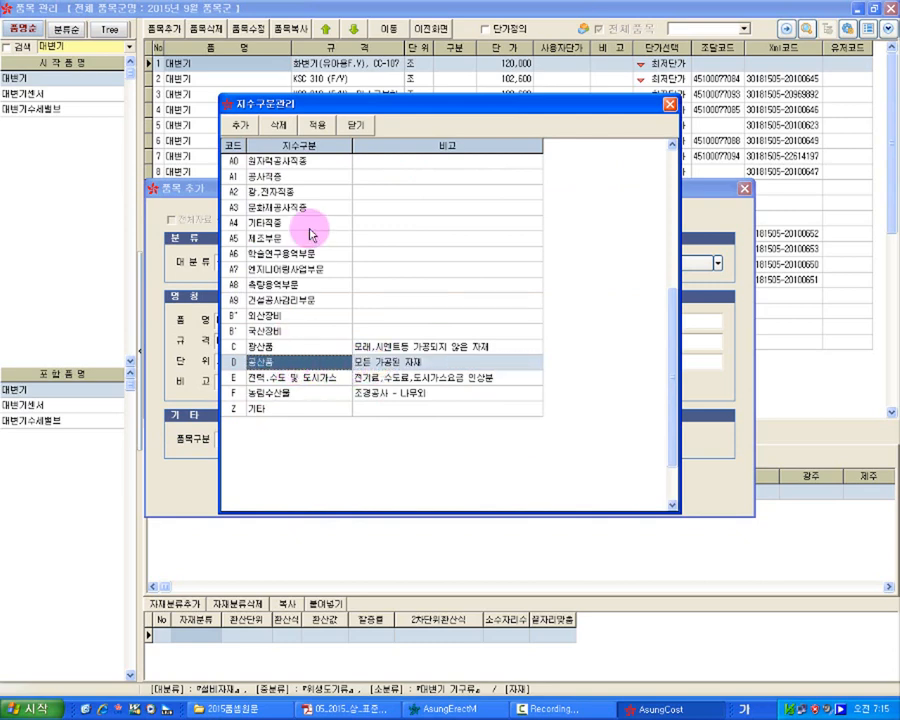
left_click(324, 135)
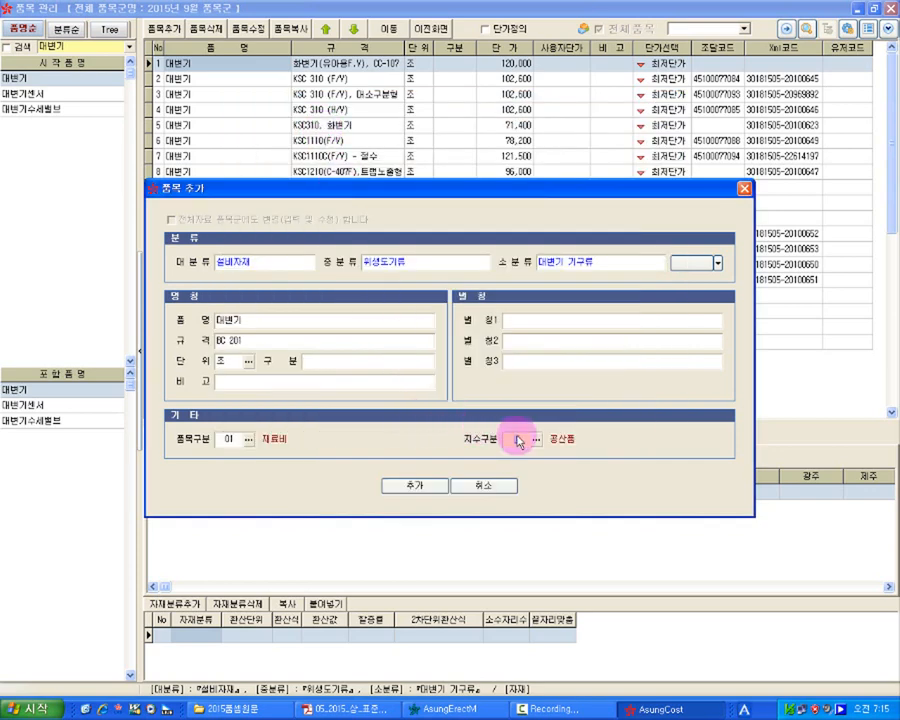
Enter 양변기 as the first alias of the 대변기 item and add the item to the database
left_click(408, 486)
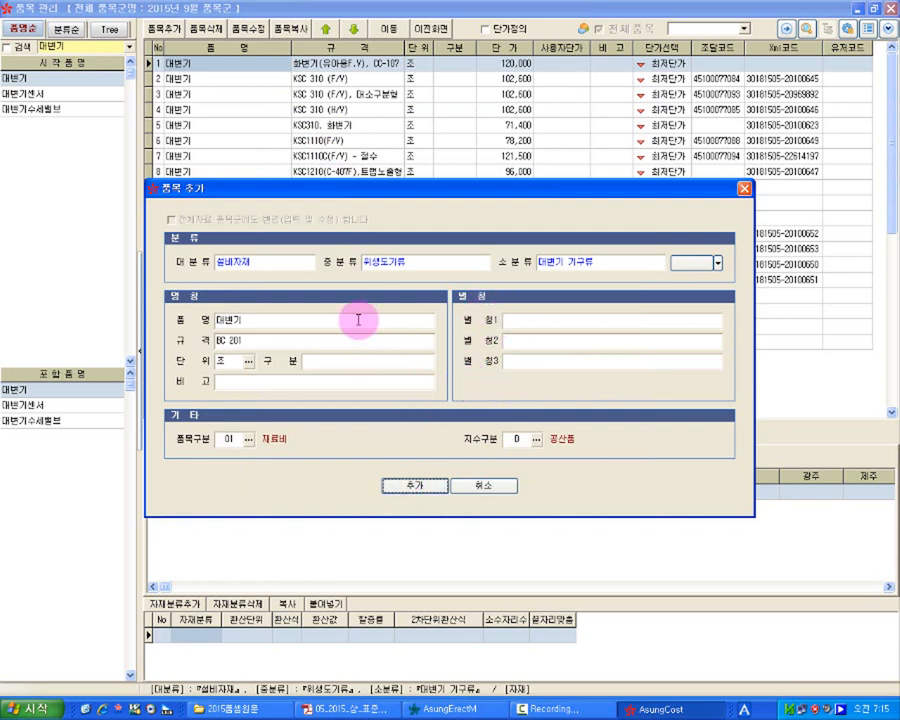
left_click(263, 318)
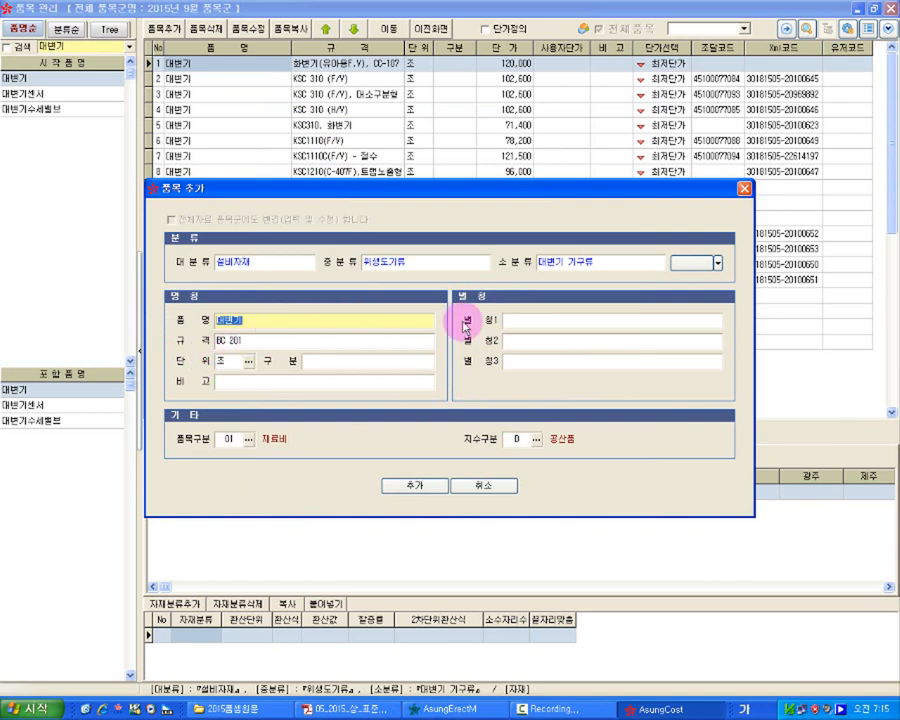
left_click(528, 323)
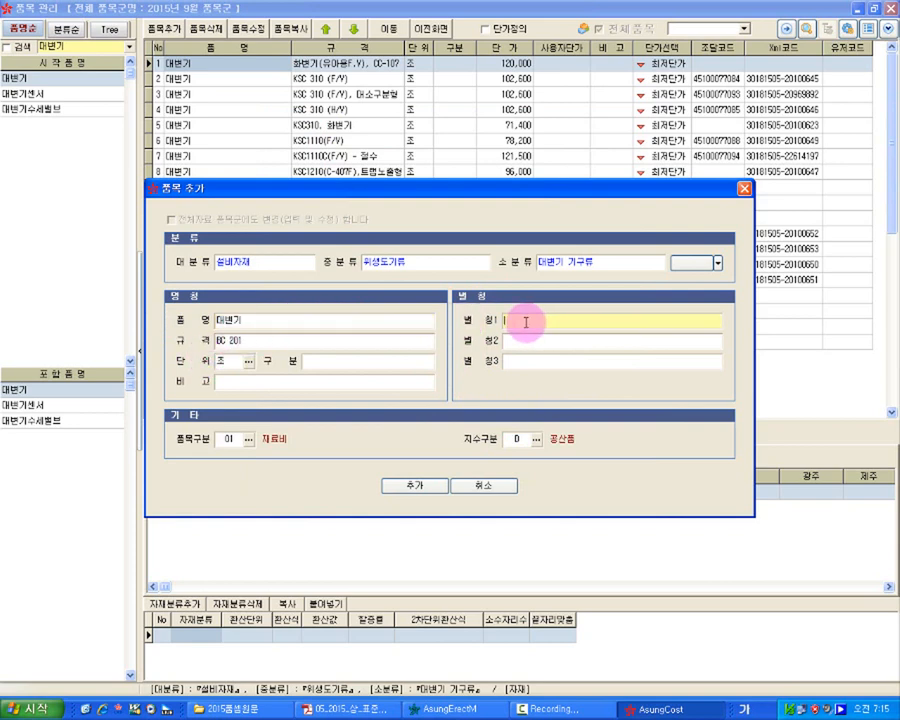
type("양변기")
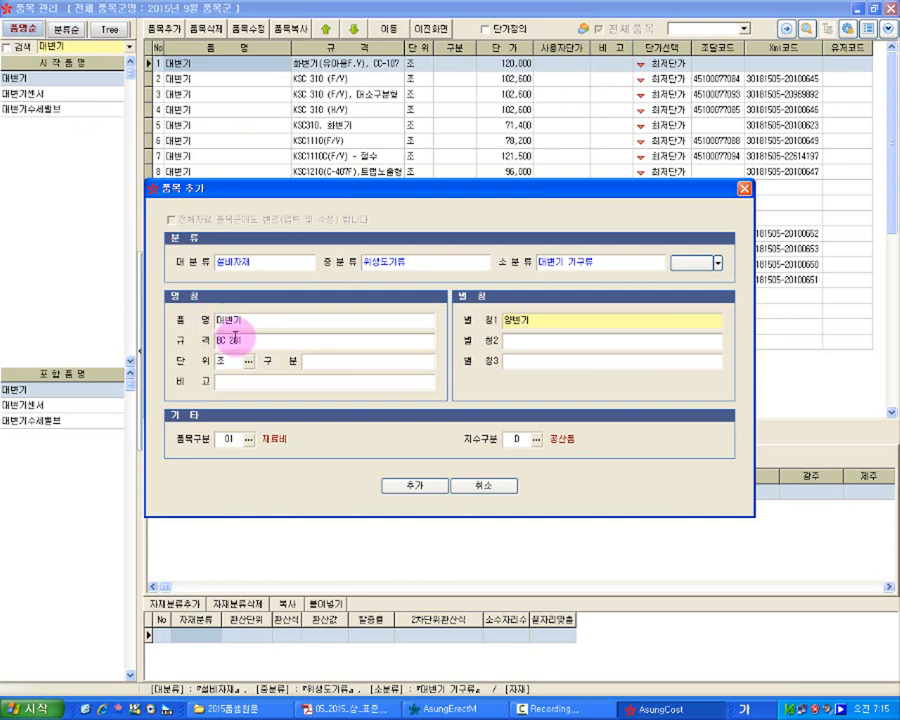
left_click(420, 486)
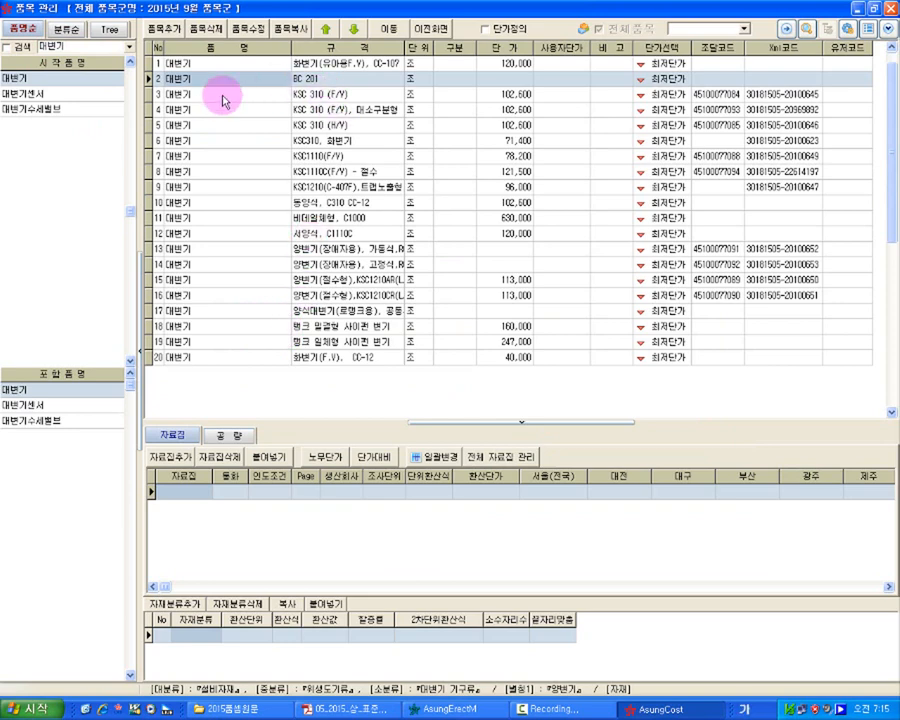
Select the new 대변기 BC 201 item and add 물가자료 as its price source
left_click(330, 78)
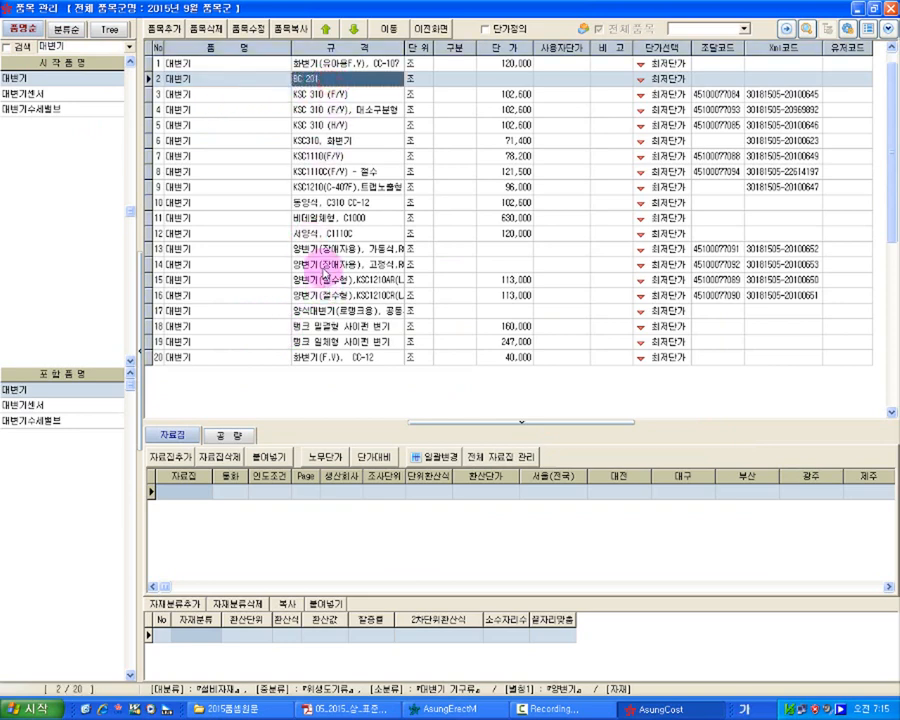
left_click(251, 78)
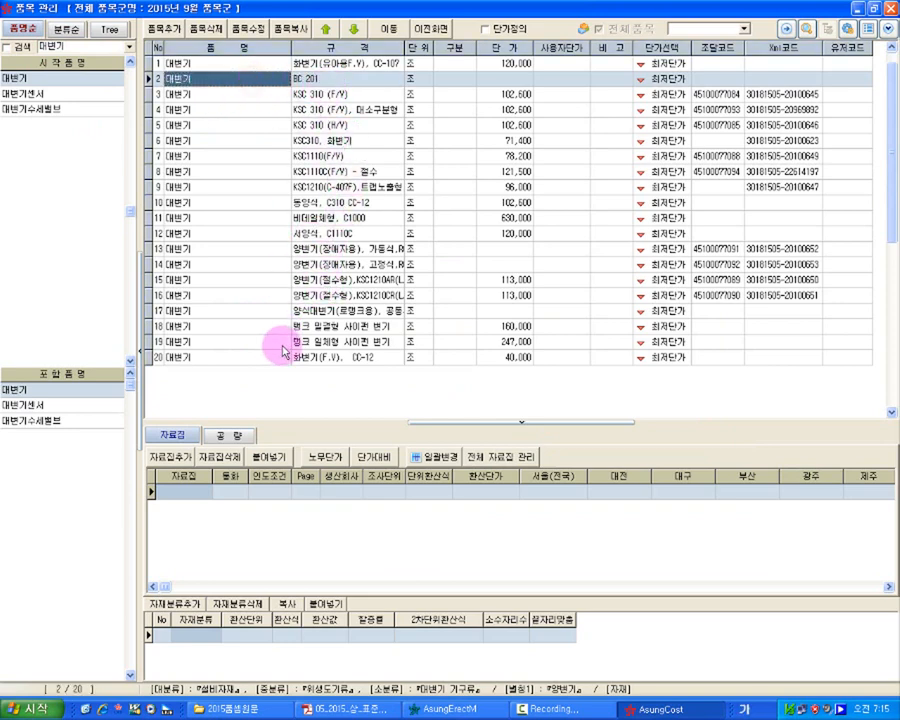
left_click(171, 438)
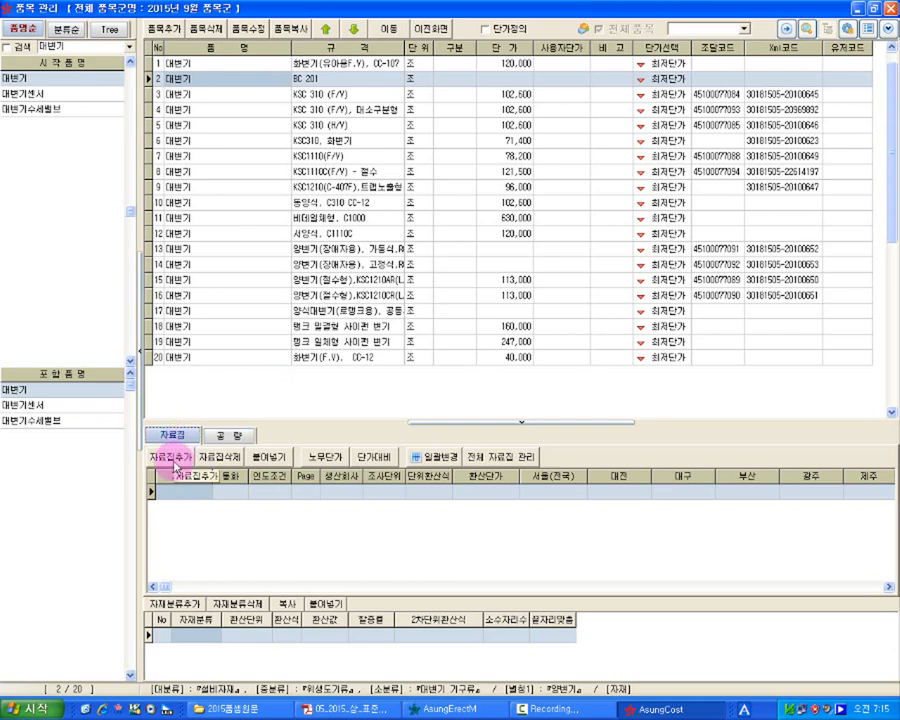
left_click(335, 94)
left_click(325, 77)
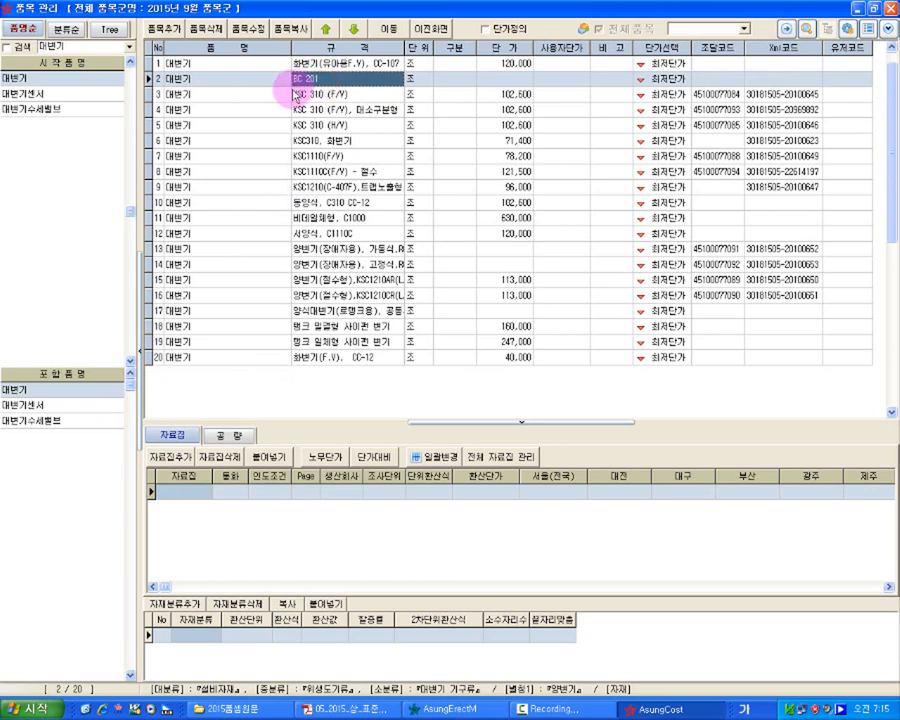
left_click(160, 457)
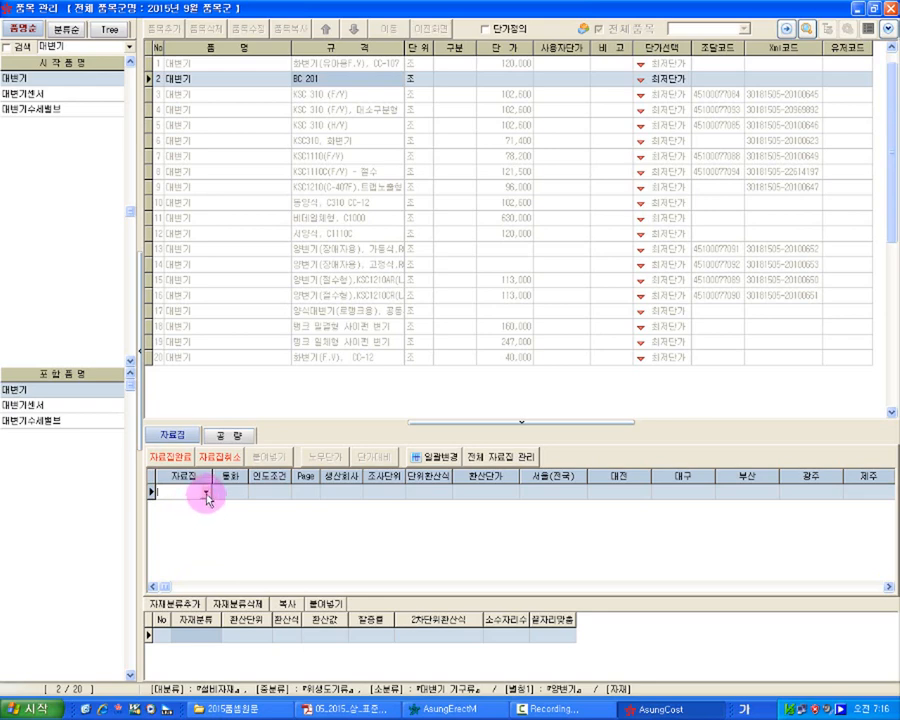
left_click(206, 494)
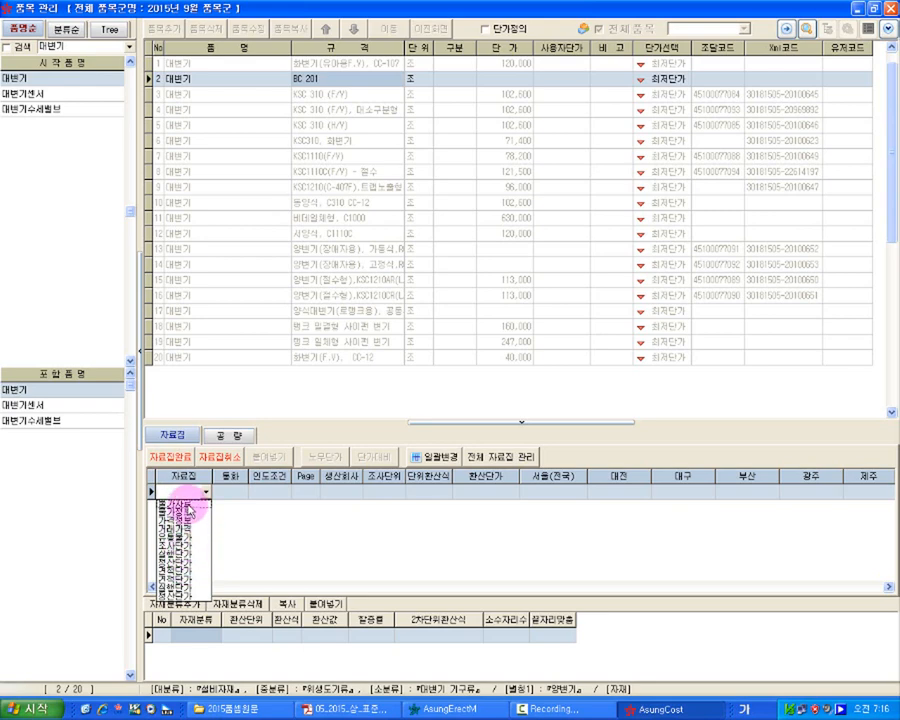
left_click(188, 505)
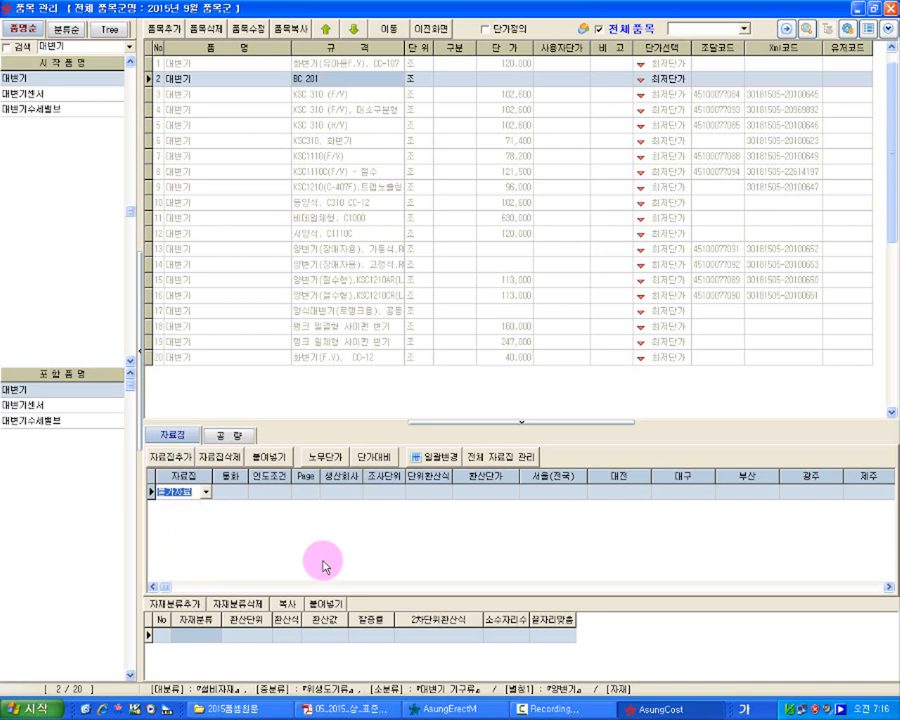
Set the 물가자료 entry's page to 101 and its 서울(전국) price to 150,000, and review the entry
left_click(306, 493)
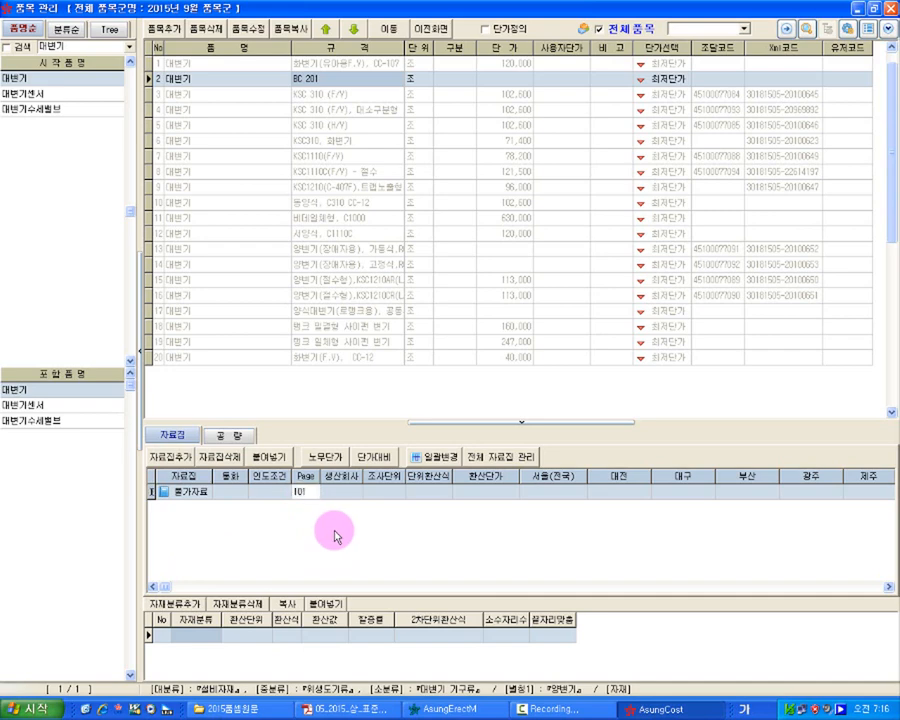
type("101")
key("Tab")
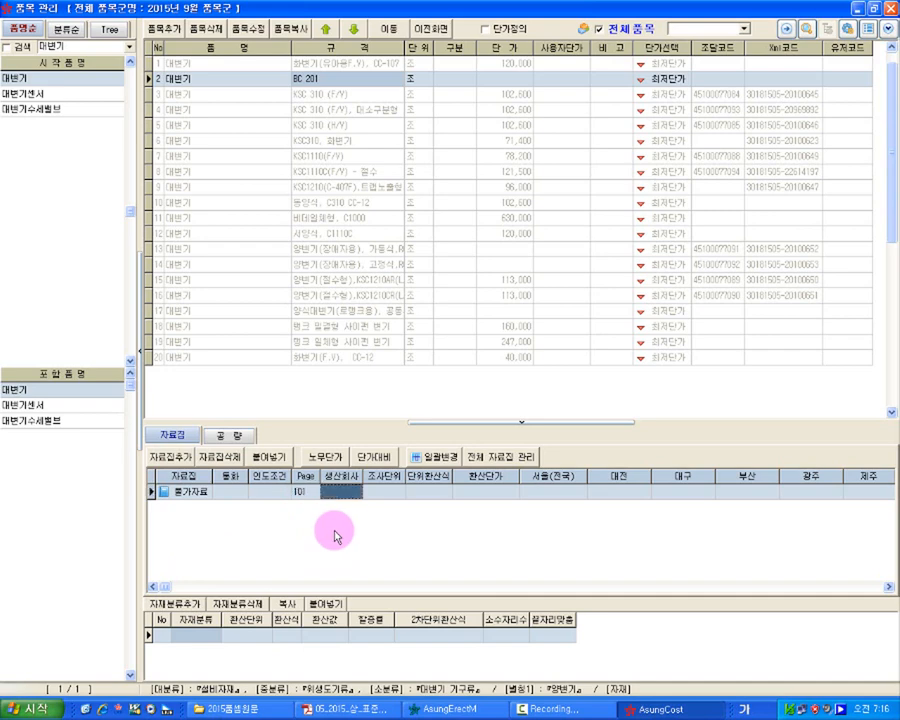
left_click(556, 493)
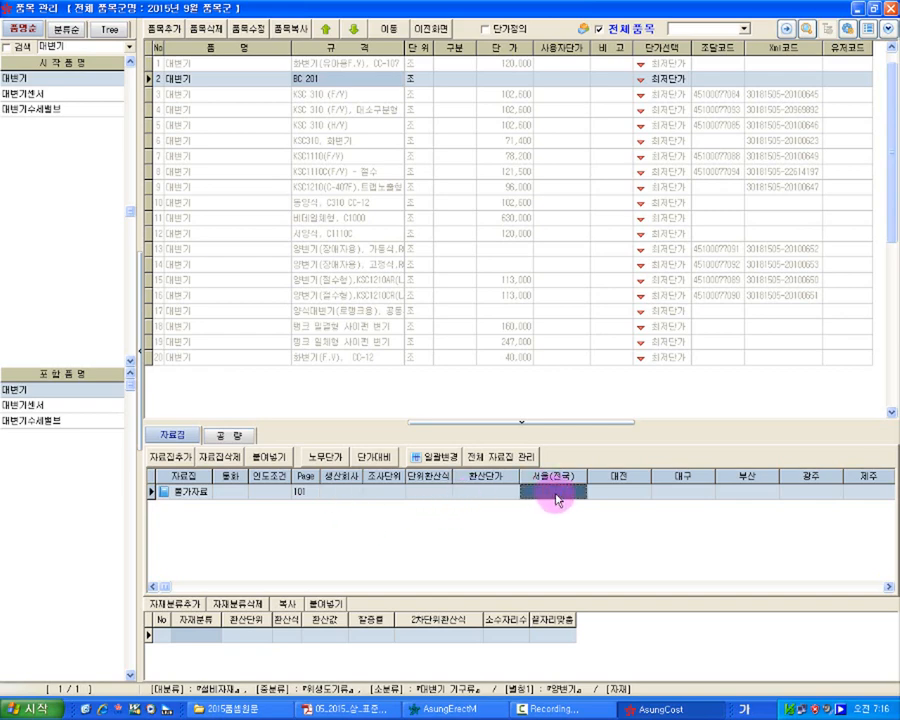
type("15")
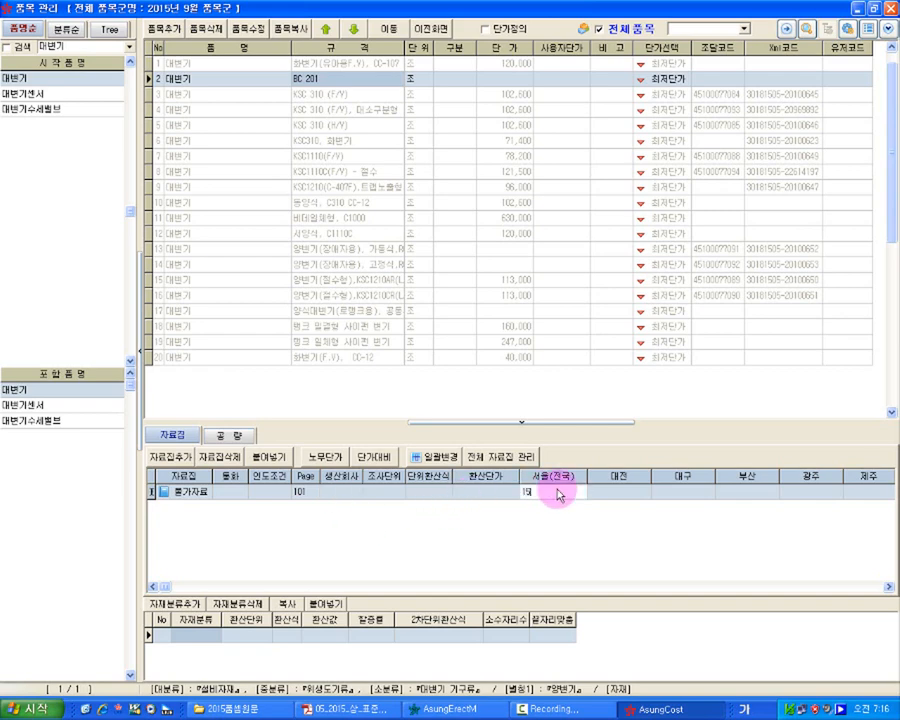
type("0,000")
key("Return")
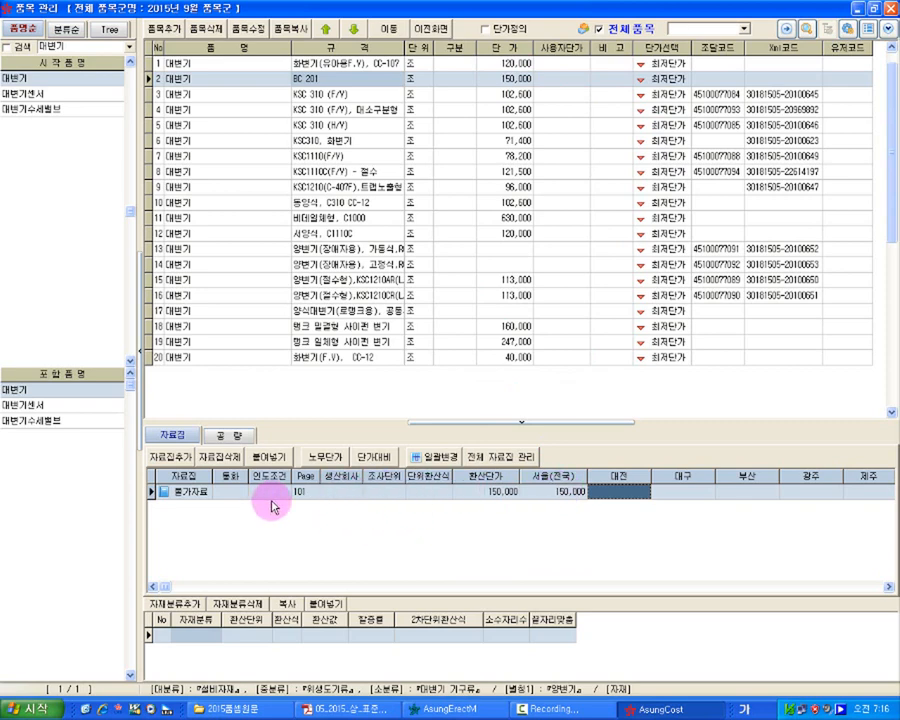
left_click(183, 492)
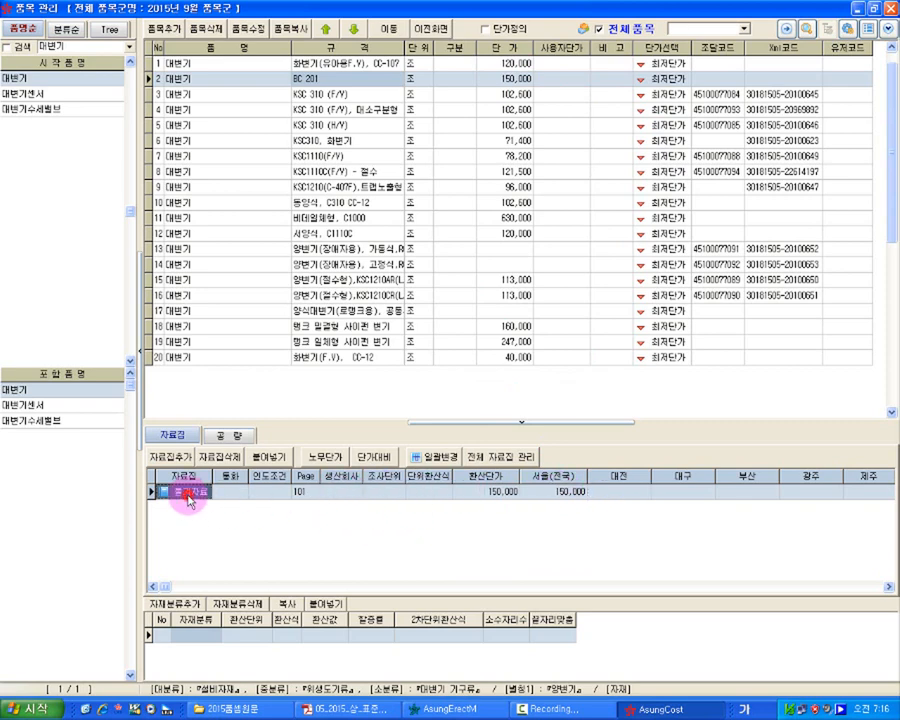
left_click(488, 493)
left_click(570, 493)
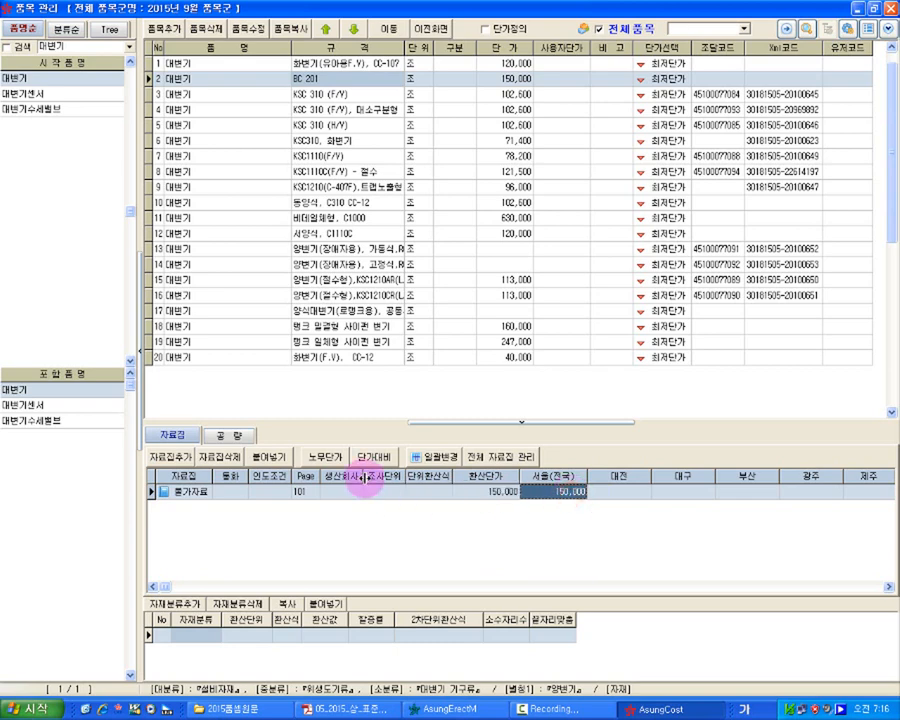
Add 조사단가 as a second price source for the 대변기 BC 201 item
left_click(185, 463)
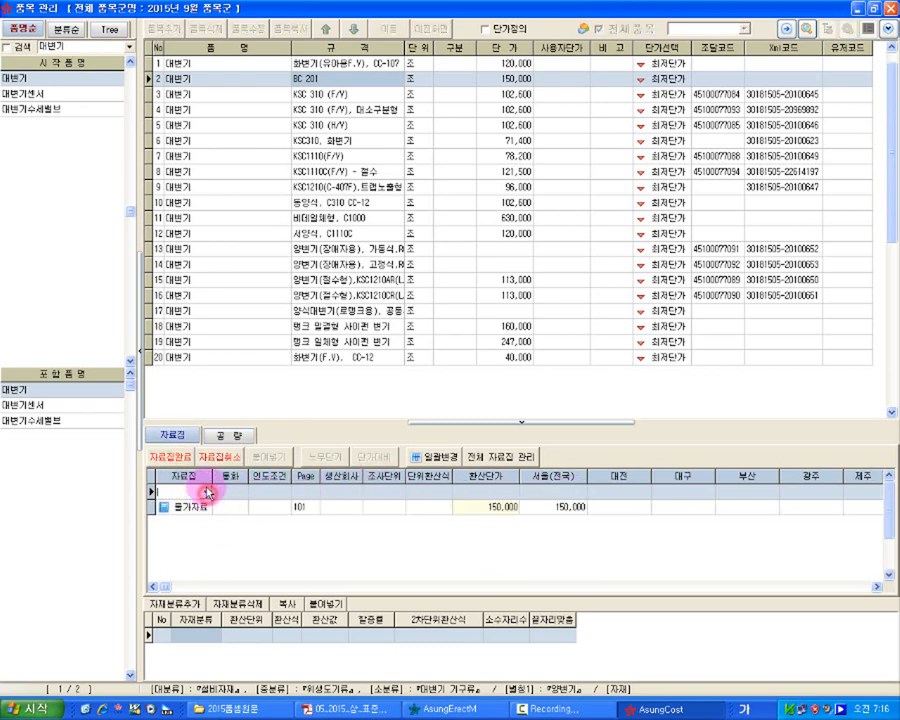
left_click(207, 492)
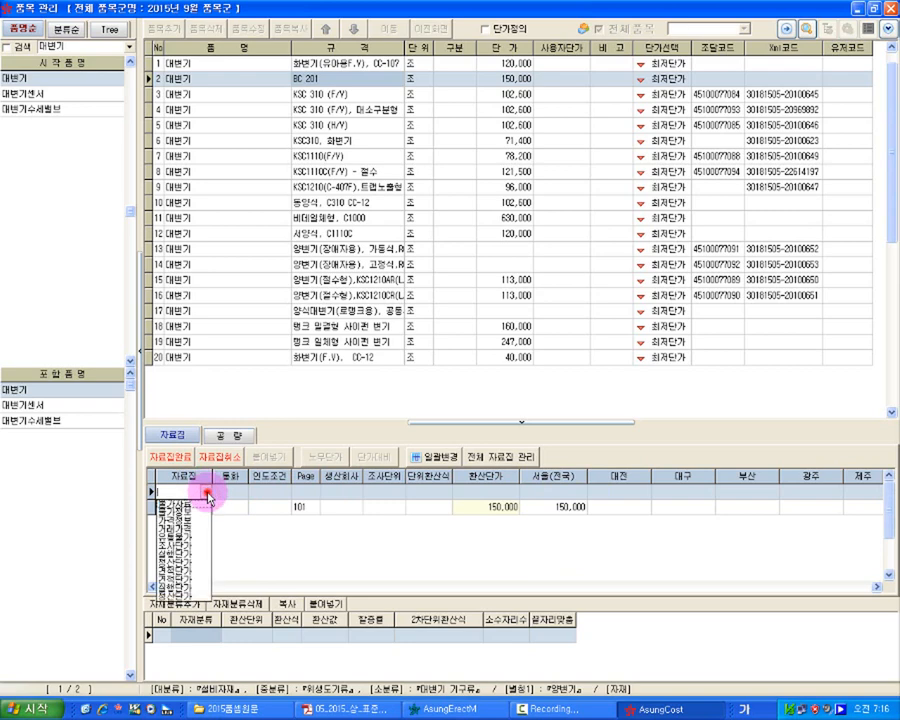
left_click(185, 545)
left_click(404, 416)
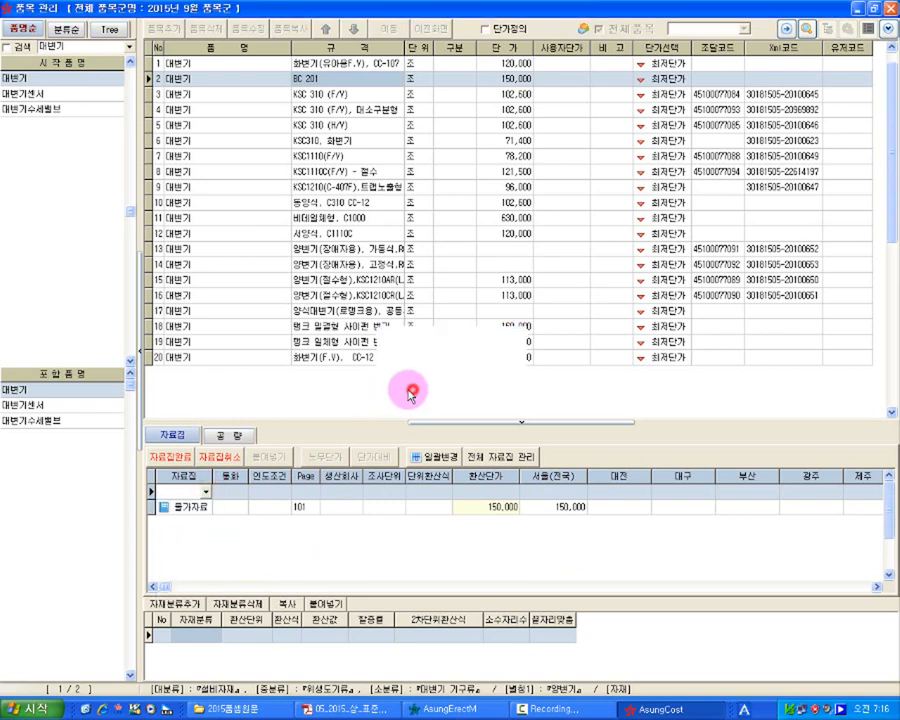
Set the 조사단가 entry's 서울(전국) price to 142,000 and check the unit price of BC 201
left_click(551, 509)
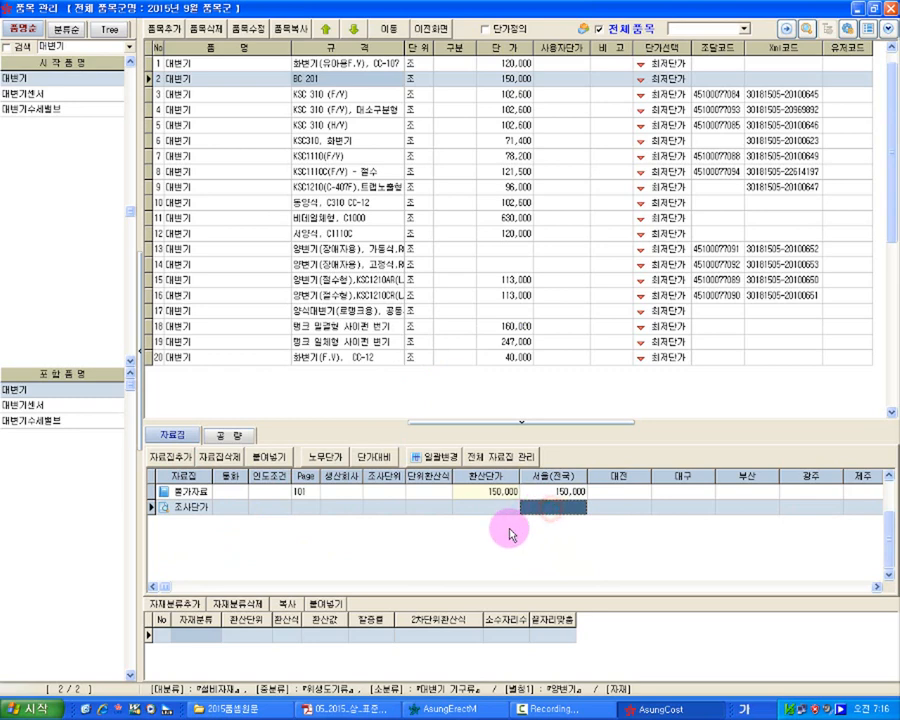
type("142000")
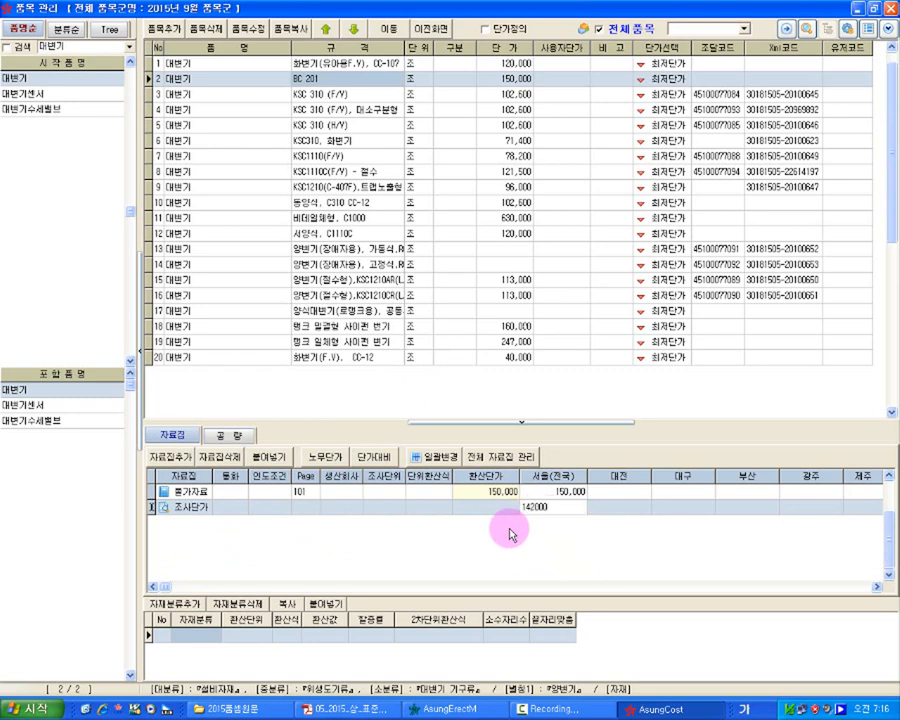
key("Return")
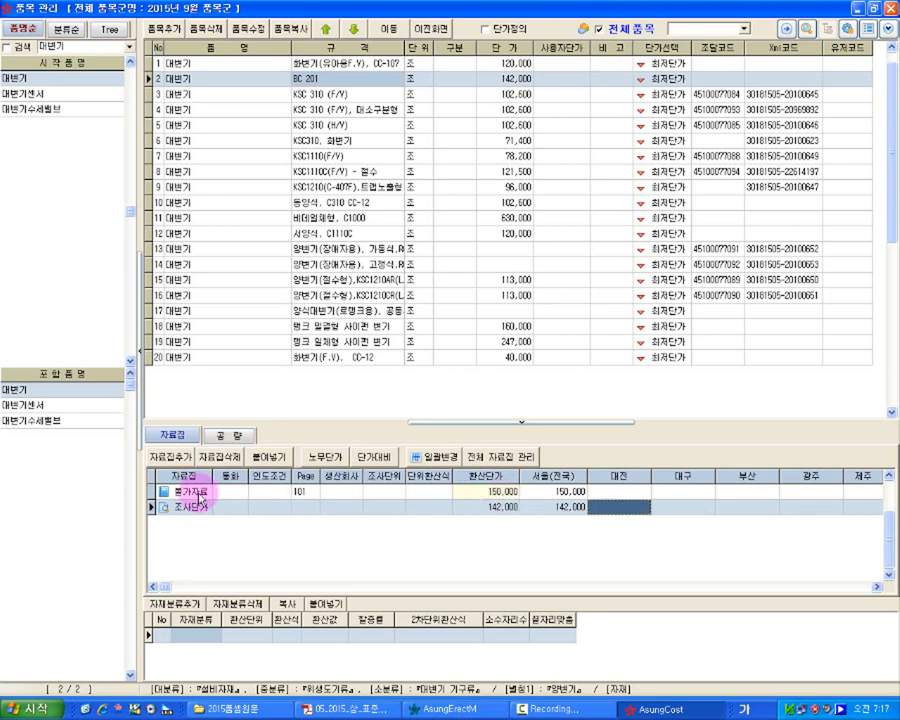
left_click(549, 512)
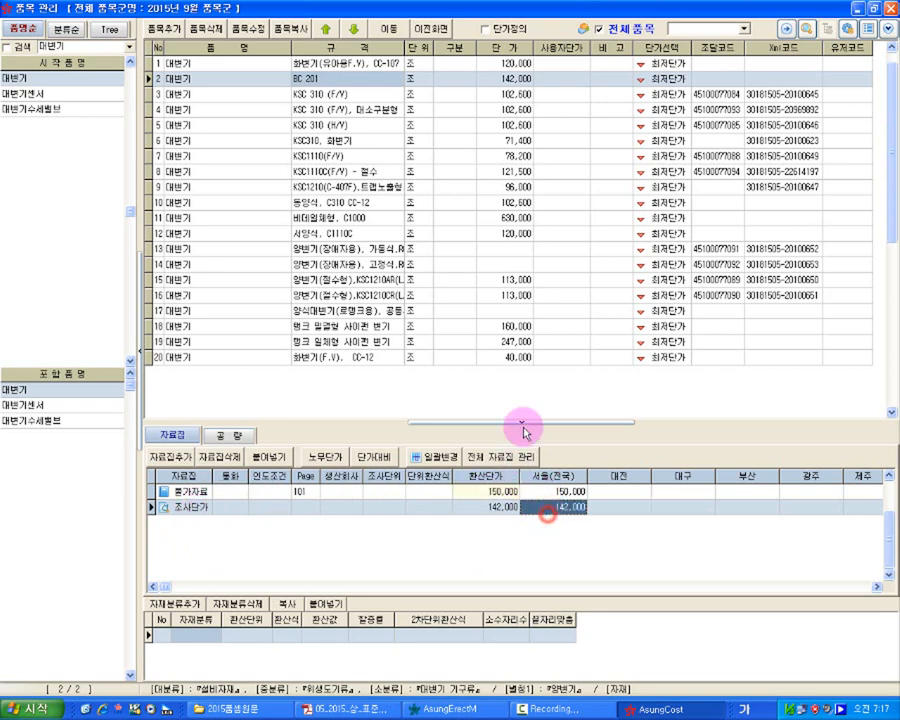
left_click(505, 80)
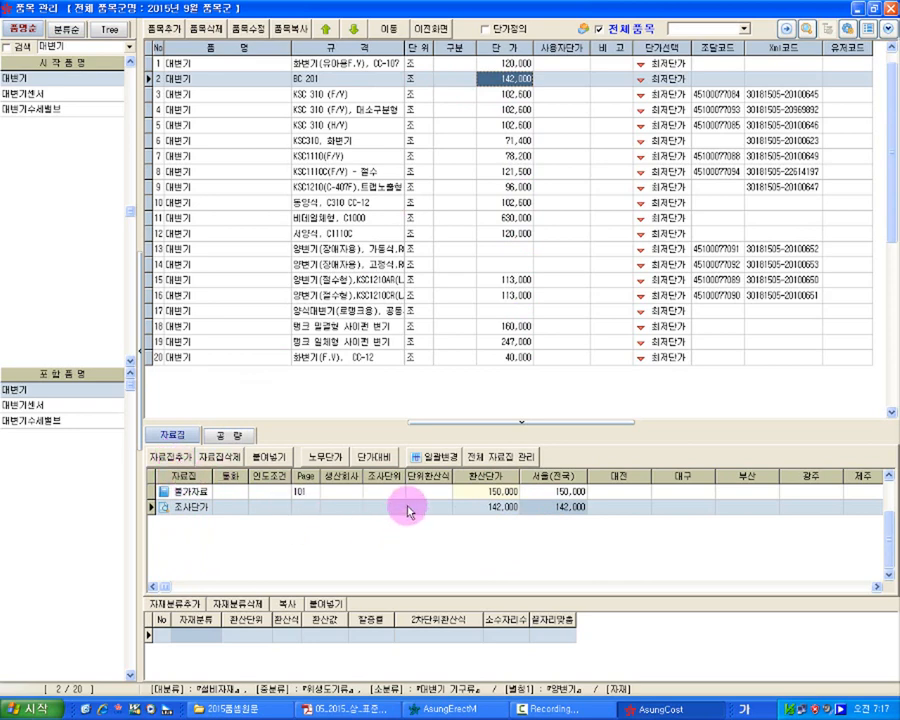
Show the 공량 (labour quantity) data for the 대변기 BC 201 item
left_click(228, 438)
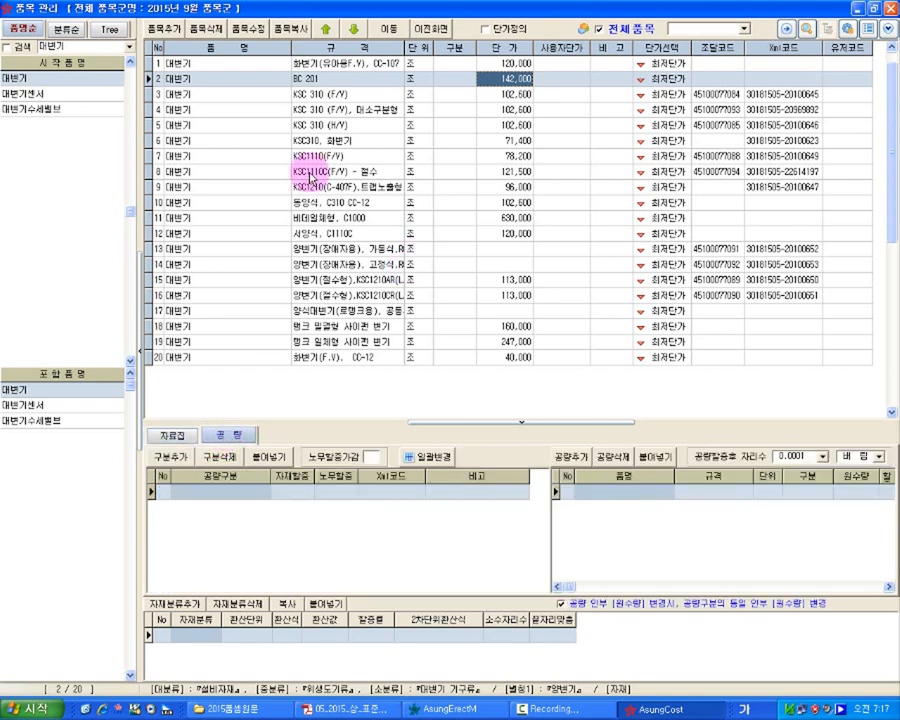
left_click(325, 82)
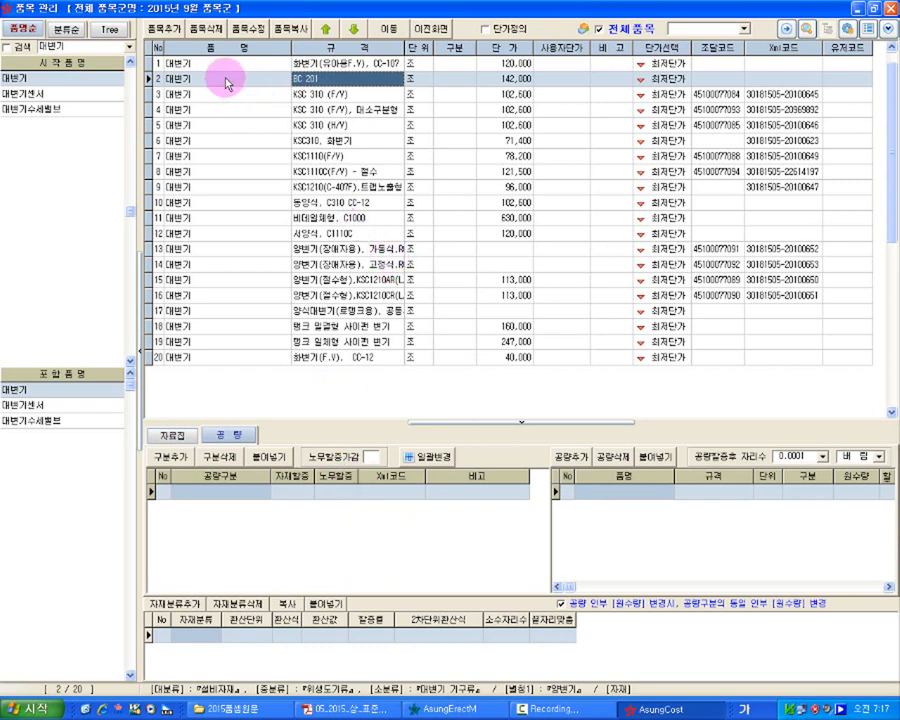
left_click(225, 77)
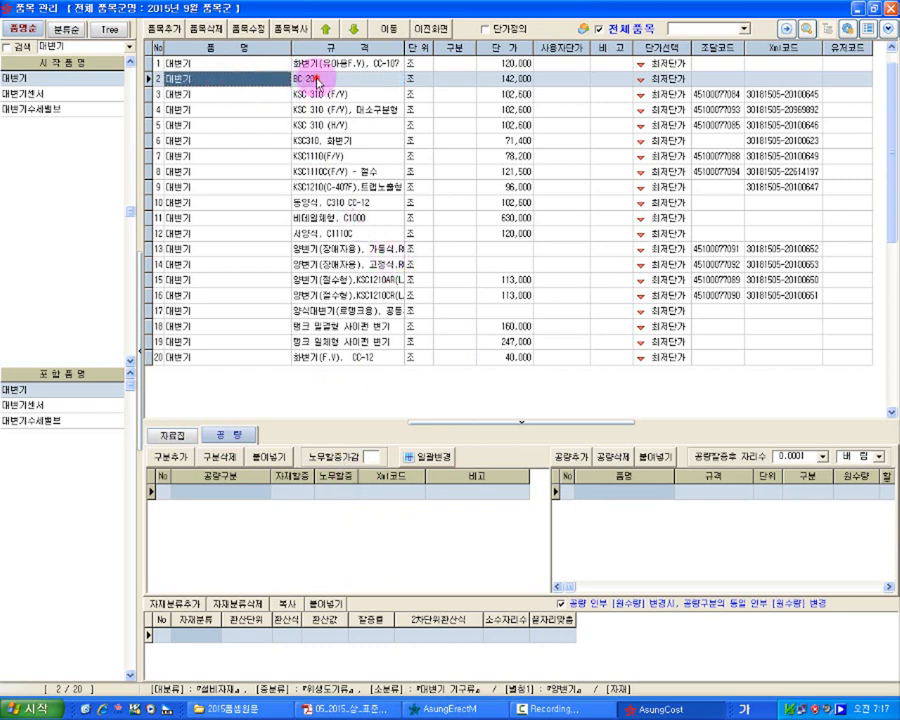
left_click(305, 80)
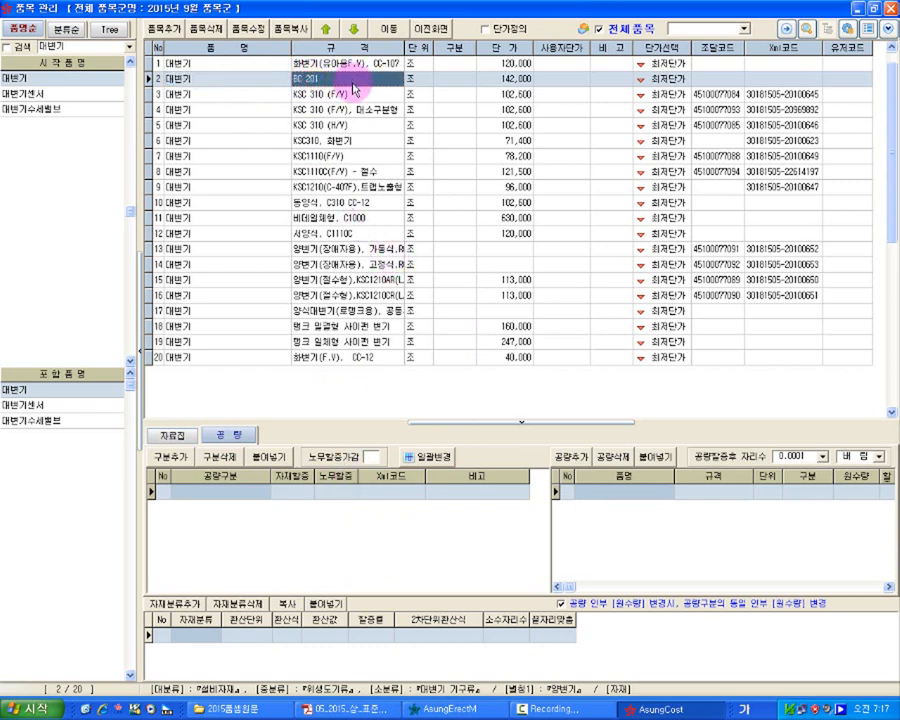
Switch to the 2015 표준품셈 설비 PDF in Adobe Reader and reposition its window to leave the 공량 classification area uncovered
left_click(333, 710)
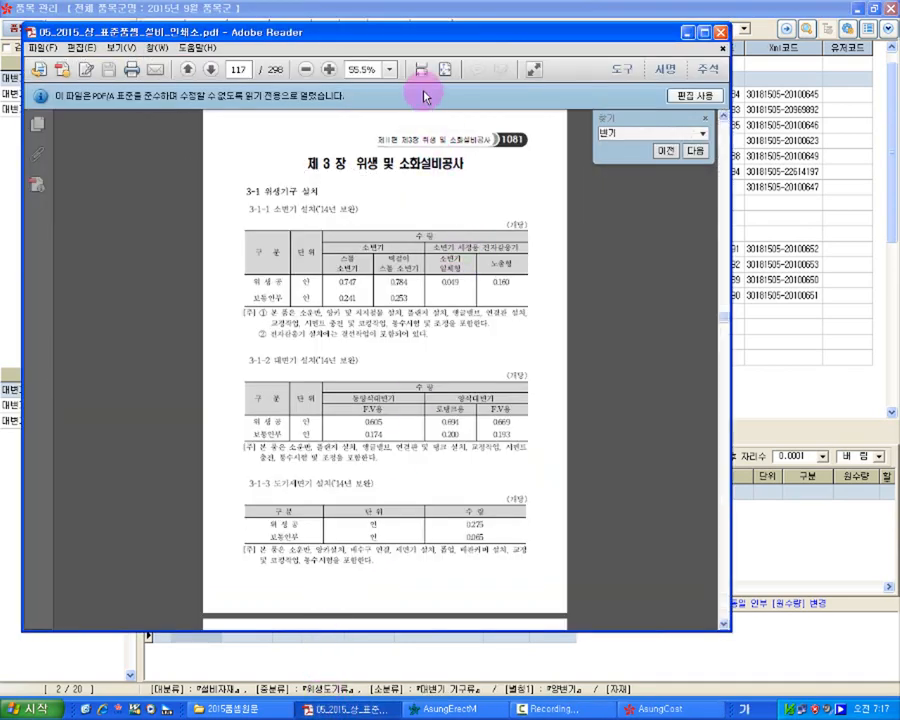
left_click_drag(416, 40, 562, 39)
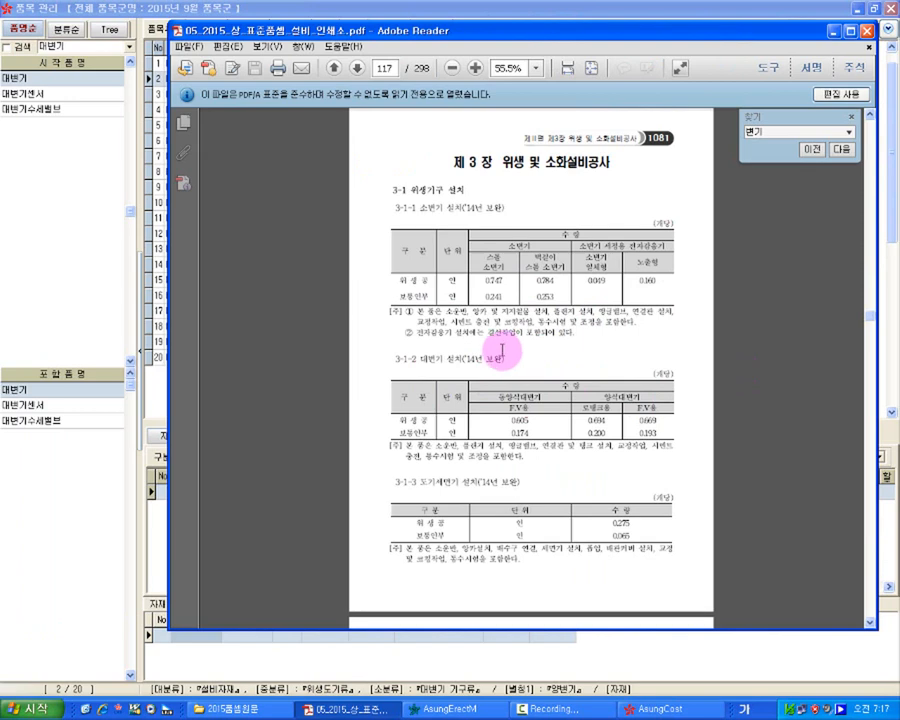
left_click_drag(444, 33, 684, 33)
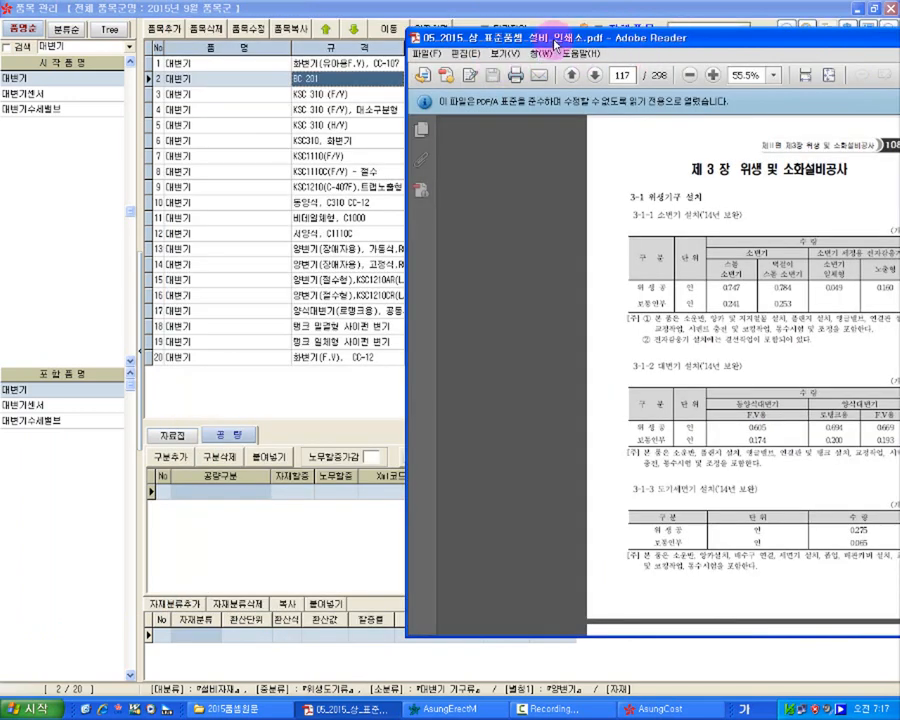
left_click_drag(540, 28, 503, 28)
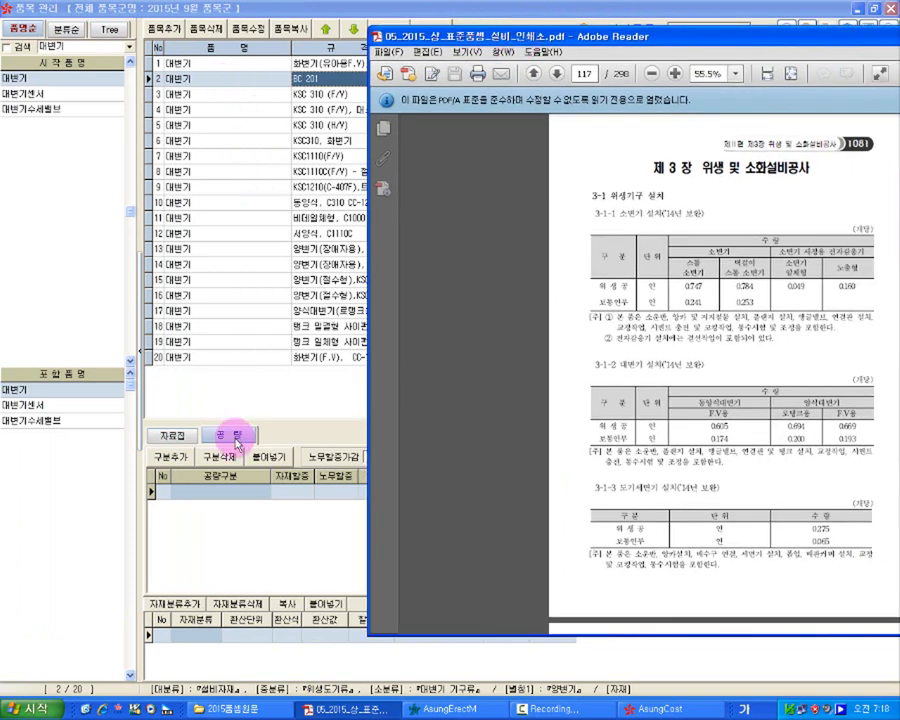
Examine the 위생공 and 보통인부 quantities per toilet type in section 3-1-2 대변기 설치 of the PDF
left_click_drag(613, 362, 706, 364)
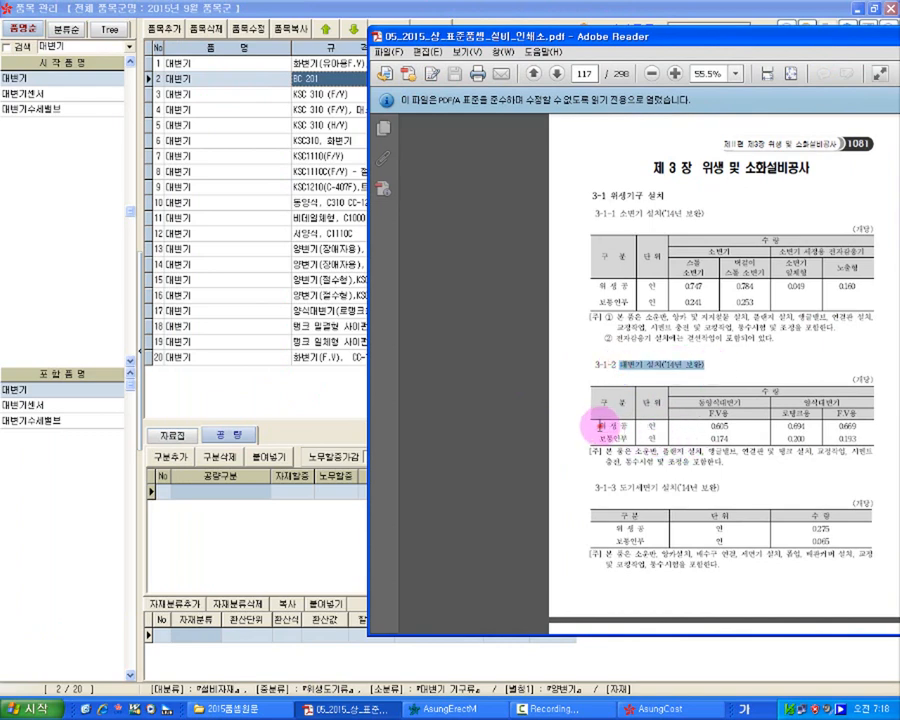
left_click_drag(597, 425, 643, 437)
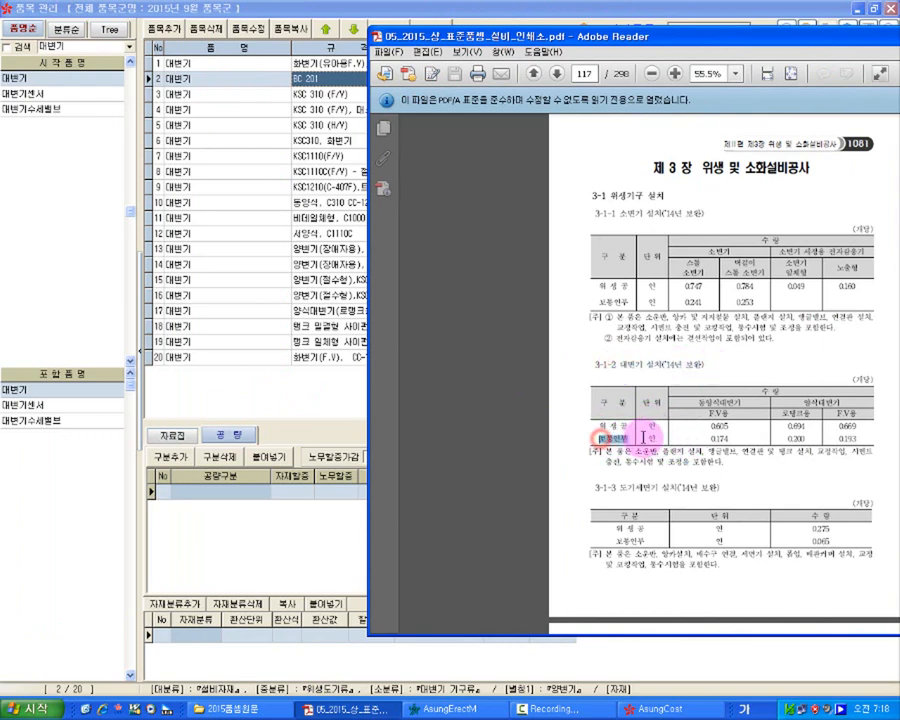
left_click_drag(708, 426, 864, 424)
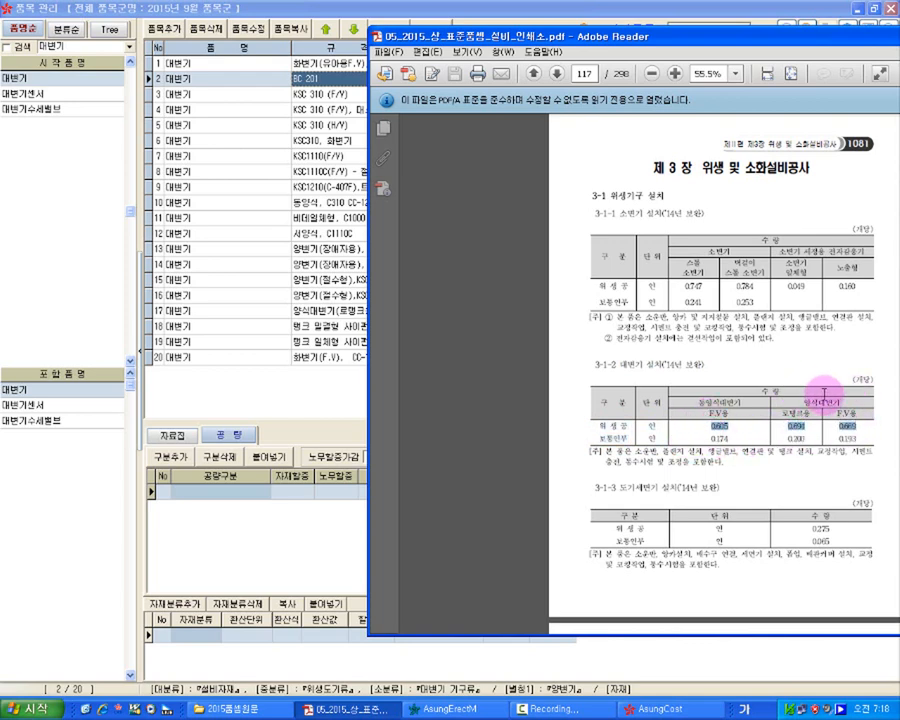
left_click_drag(679, 435, 812, 461)
left_click(812, 461)
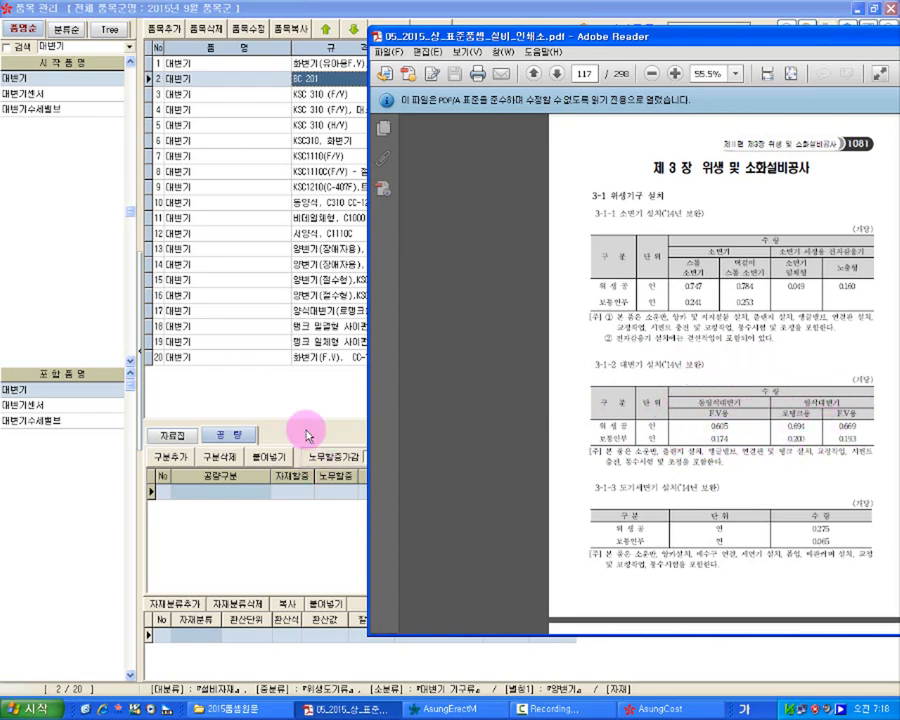
Return to AsungCost and add a 기본공량 classification to the BC 201 item's labour data
left_click(287, 531)
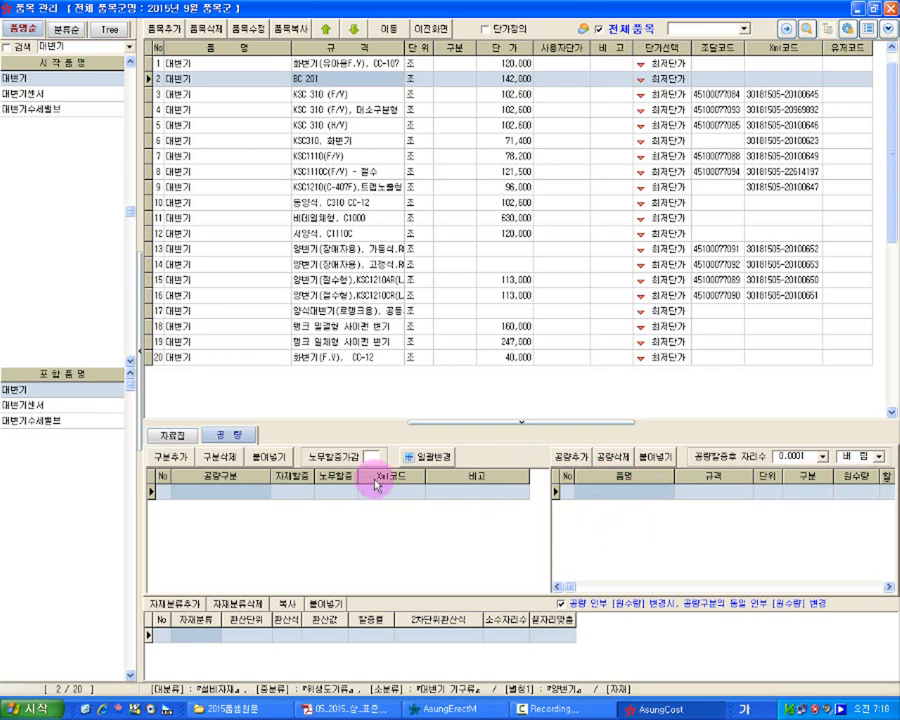
left_click(178, 462)
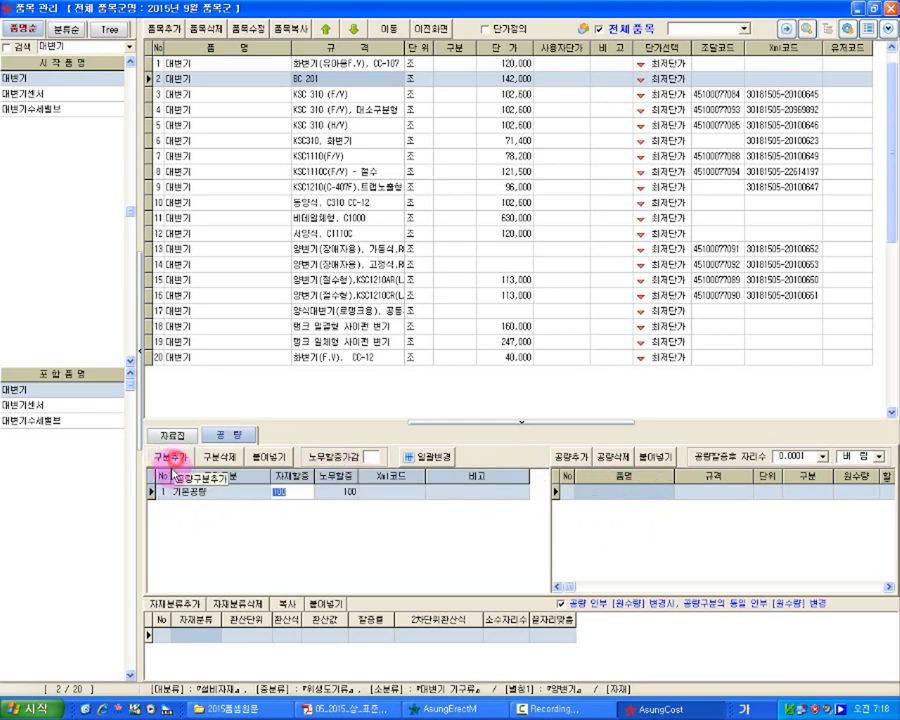
left_click(228, 494)
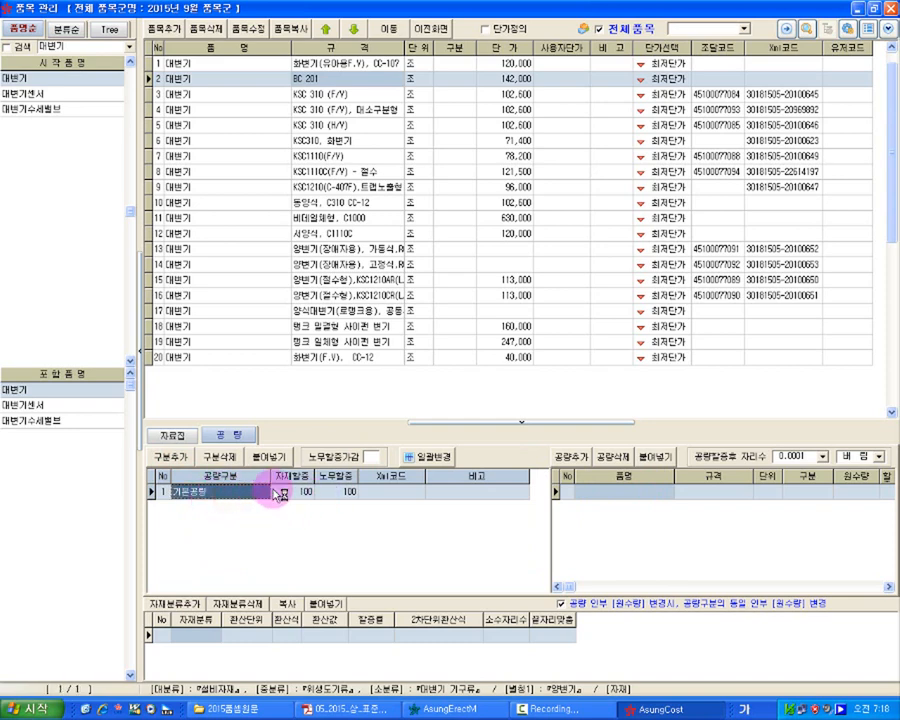
Look up the section number of 대변기 설치 in the PDF and enter 설비3-1-2 as the 기본공량 row's 비고
left_click(462, 496)
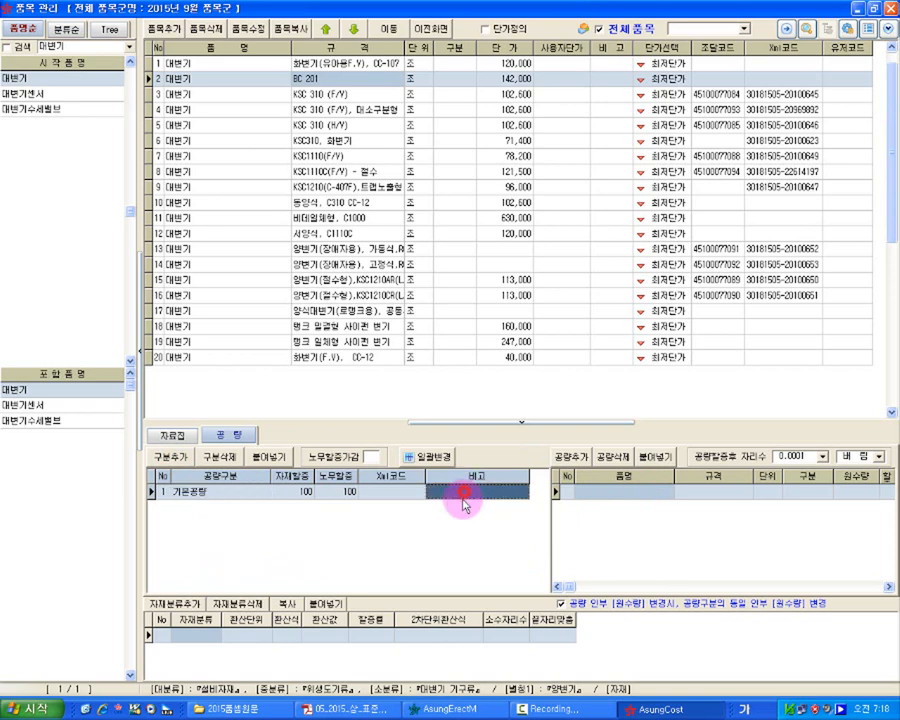
left_click(345, 709)
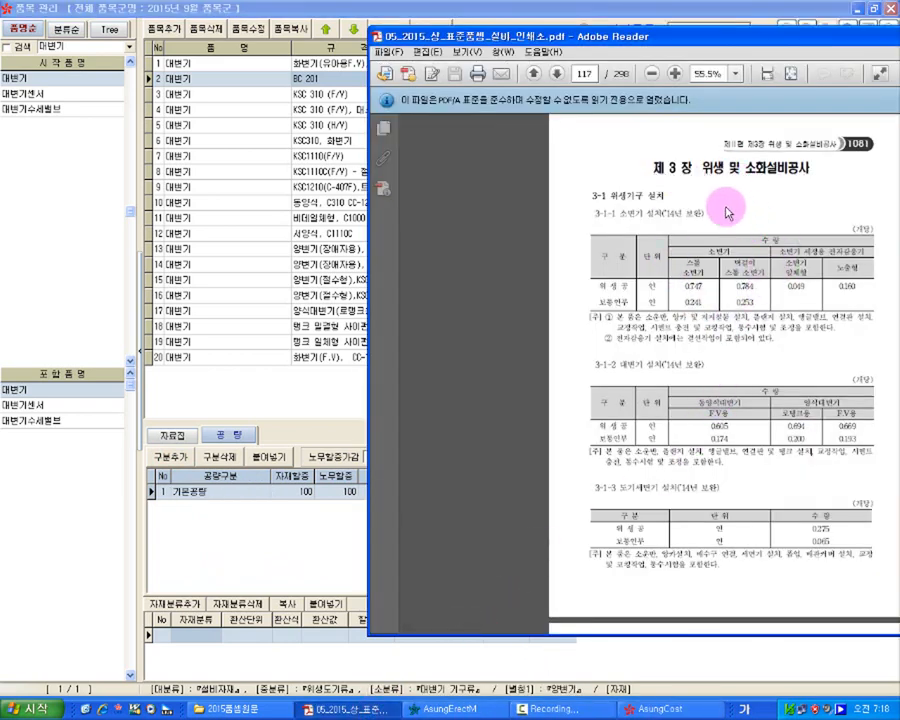
left_click_drag(591, 195, 610, 191)
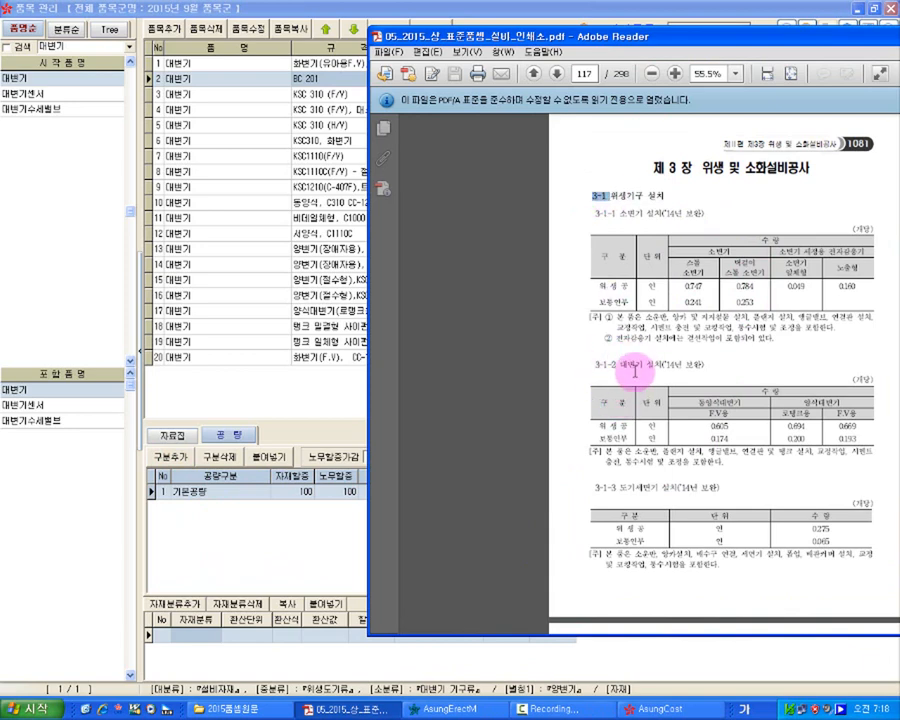
left_click_drag(591, 368, 613, 367)
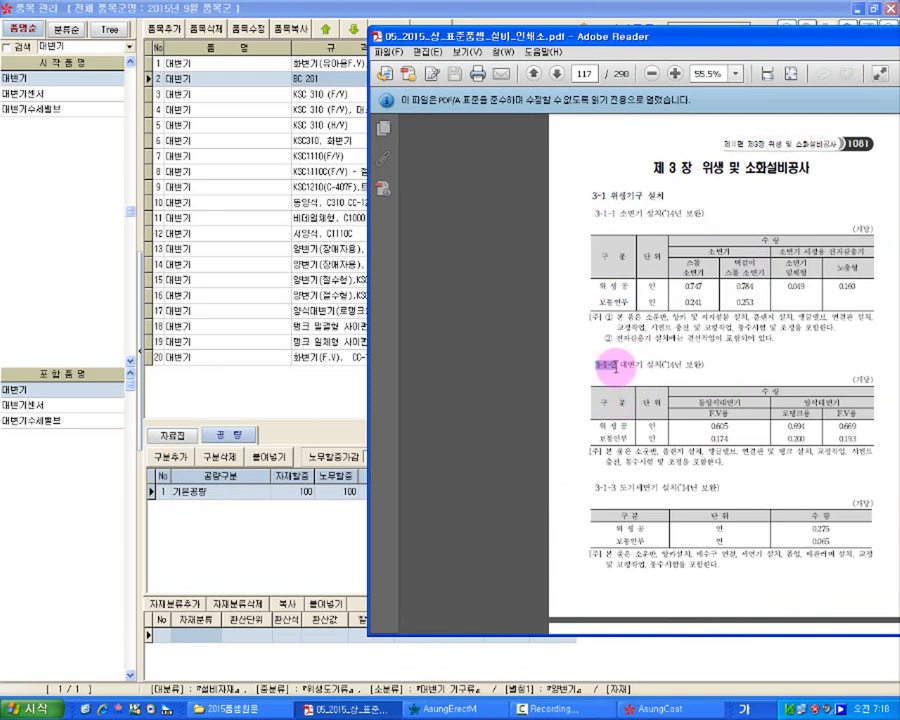
left_click(300, 511)
left_click(458, 489)
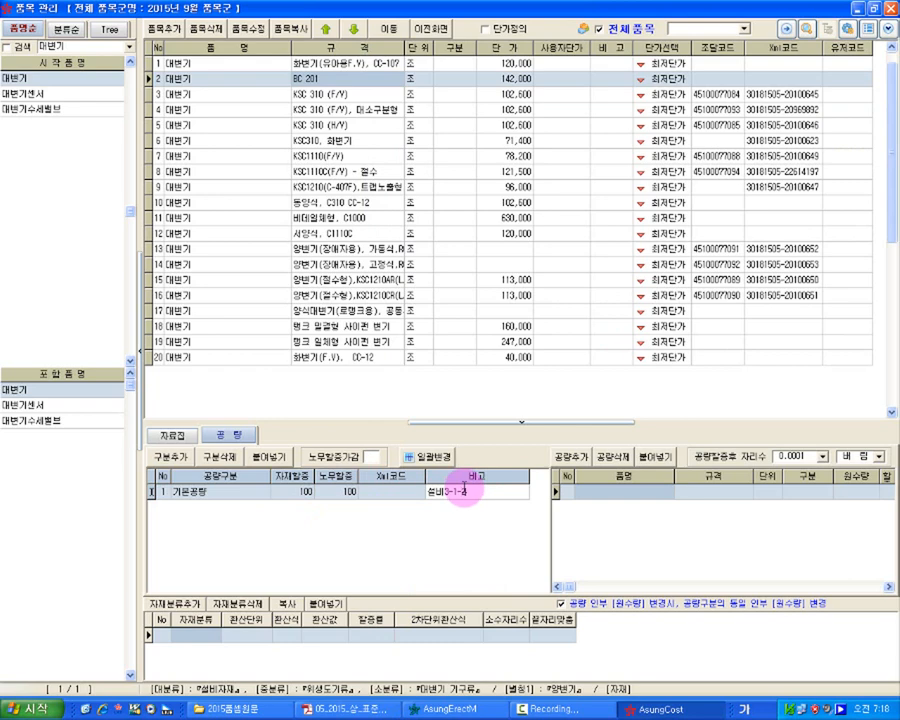
key("Return")
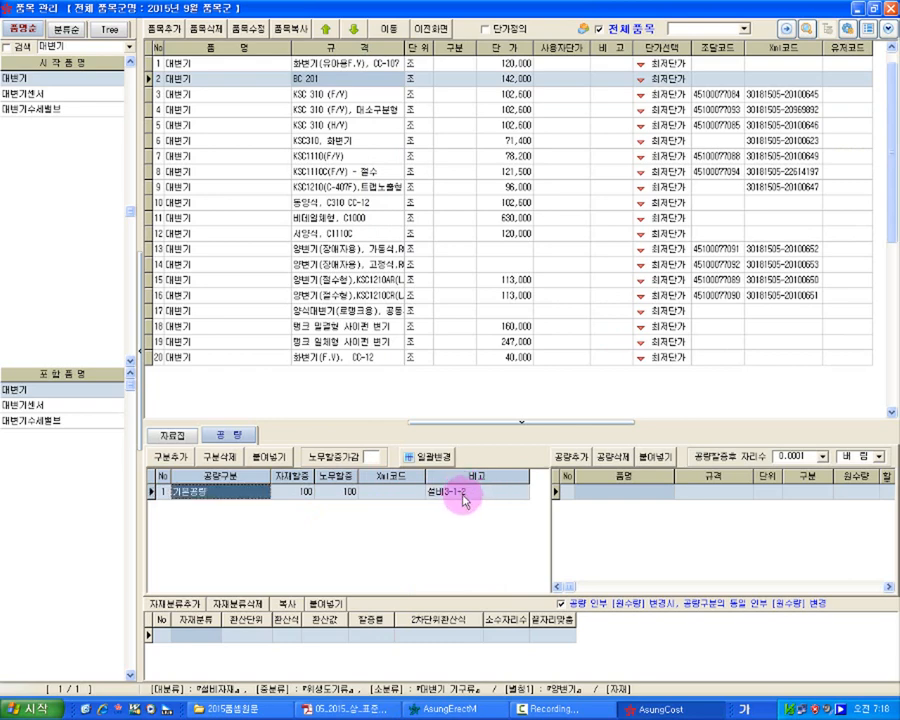
left_click(462, 495)
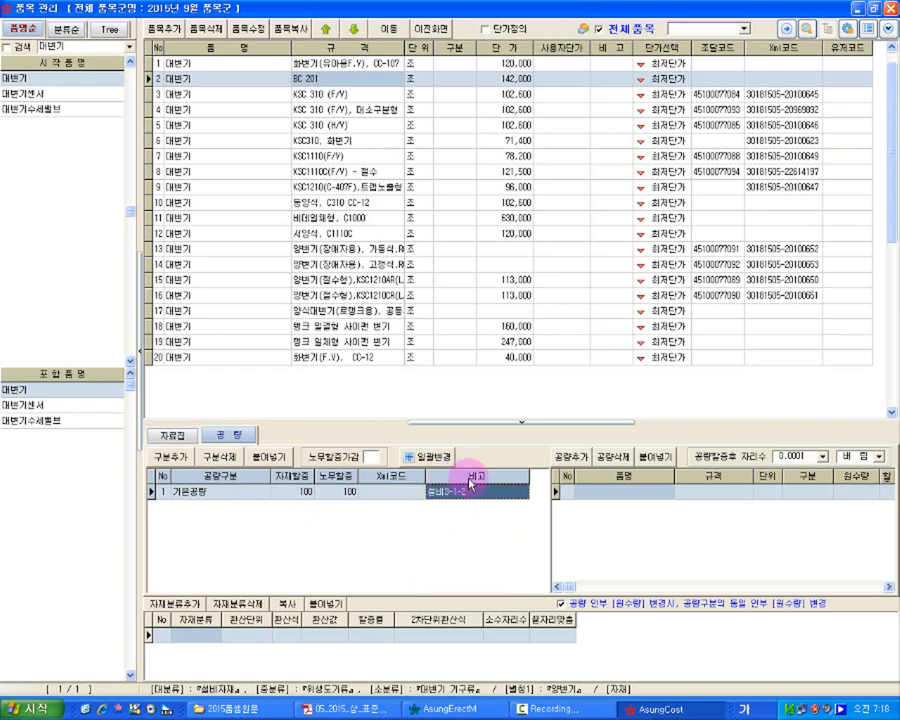
Move the 표준품셈 PDF window clear of the 공량 item list and identify the trades in the 3-1-2 대변기 설치 table
left_click(355, 709)
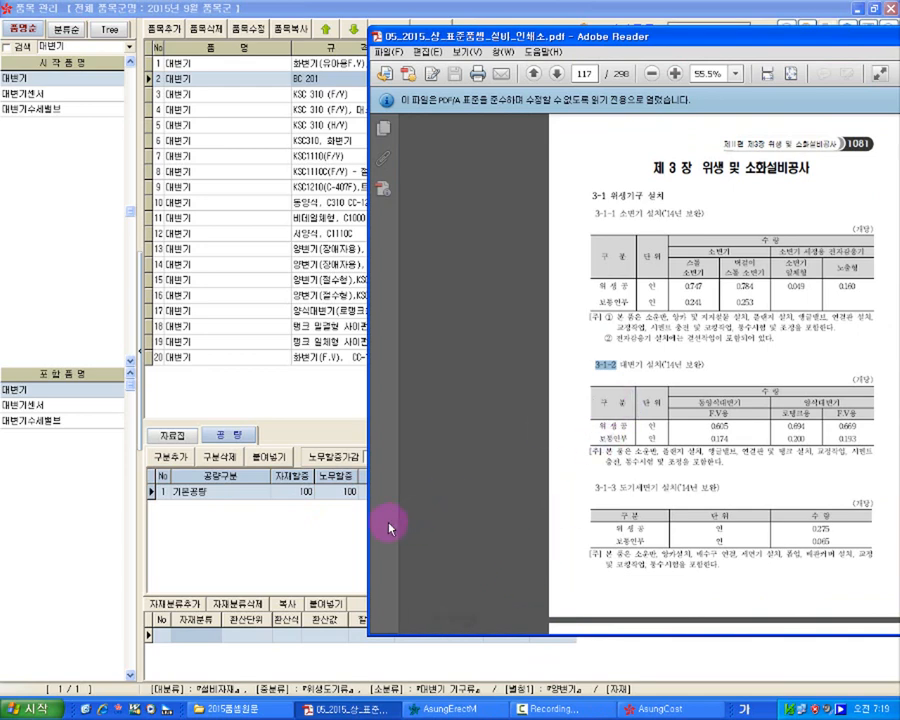
left_click(352, 518)
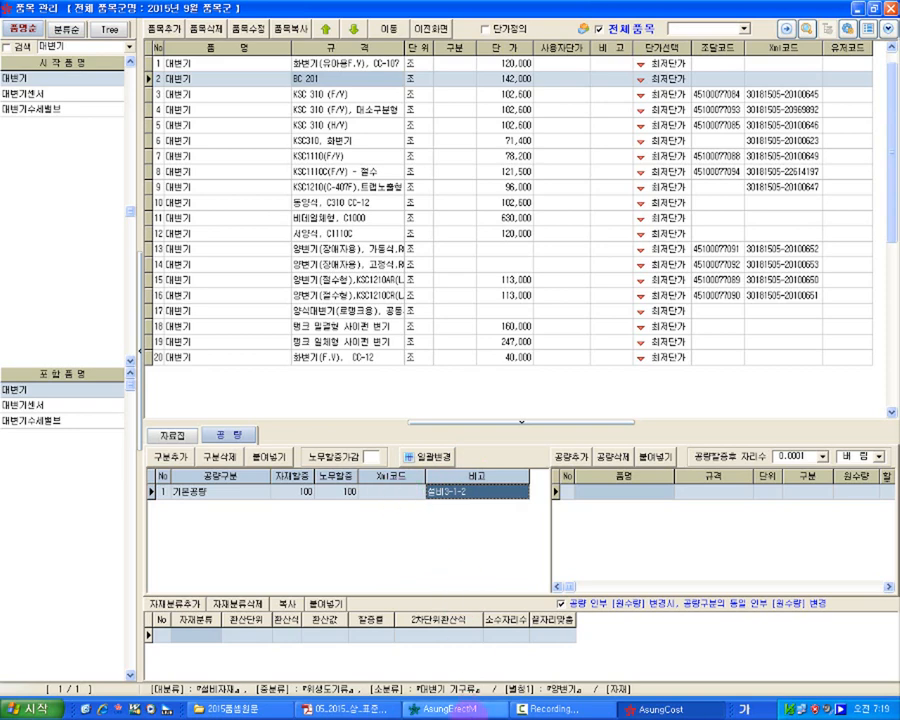
left_click(340, 709)
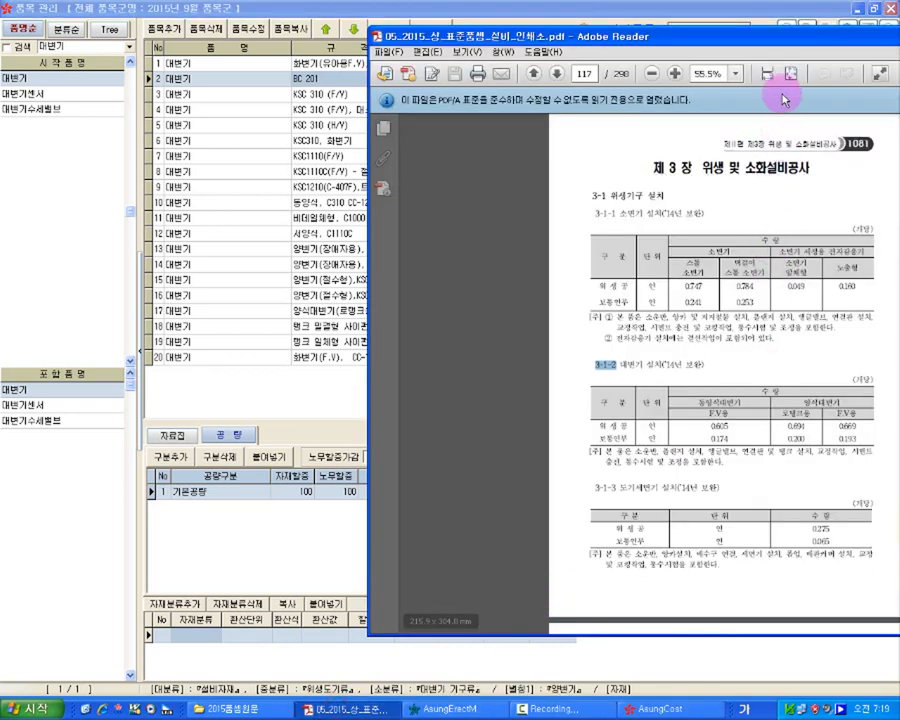
left_click_drag(778, 47, 226, 56)
left_click_drag(283, 54, 312, 45)
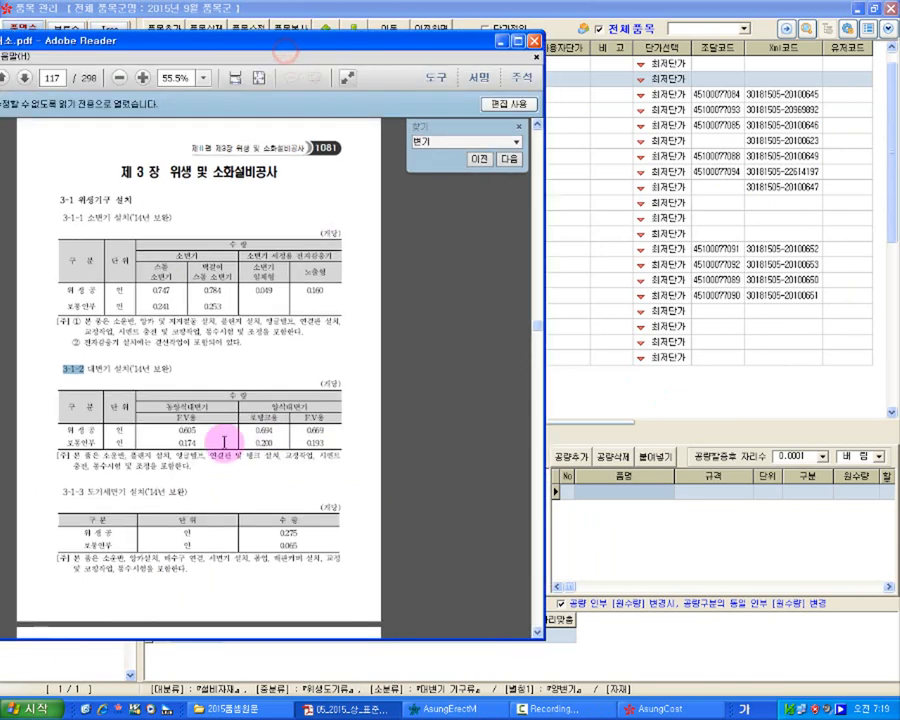
left_click(66, 430)
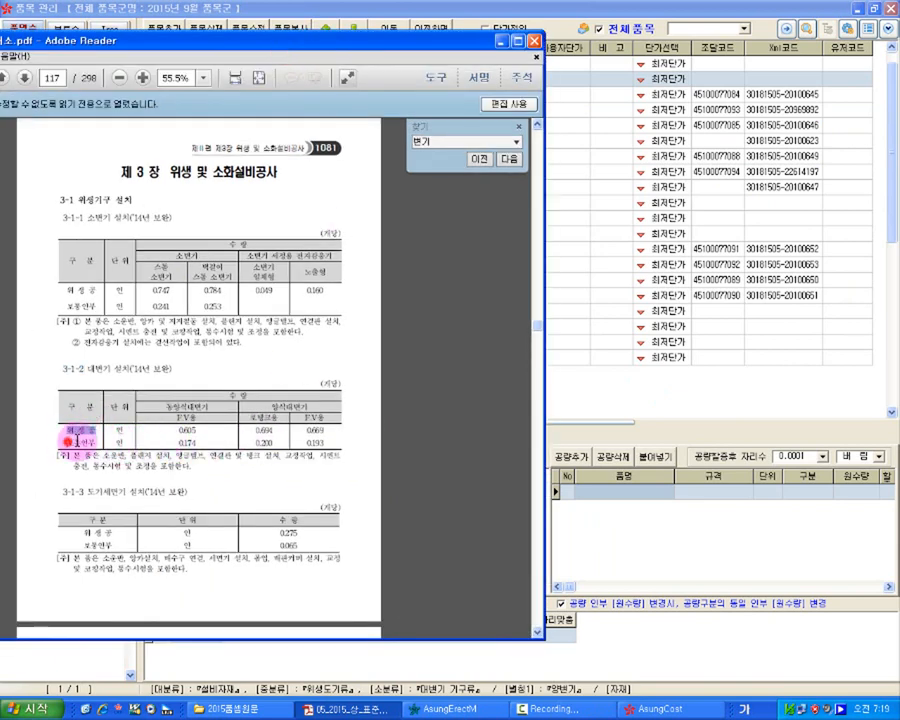
left_click_drag(67, 442, 93, 441)
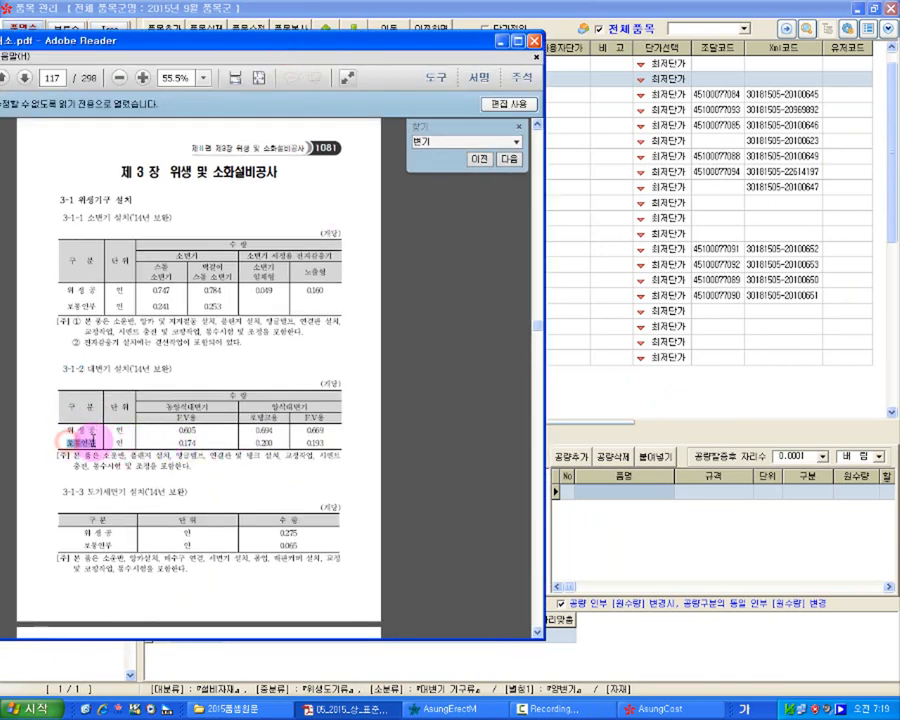
left_click(607, 538)
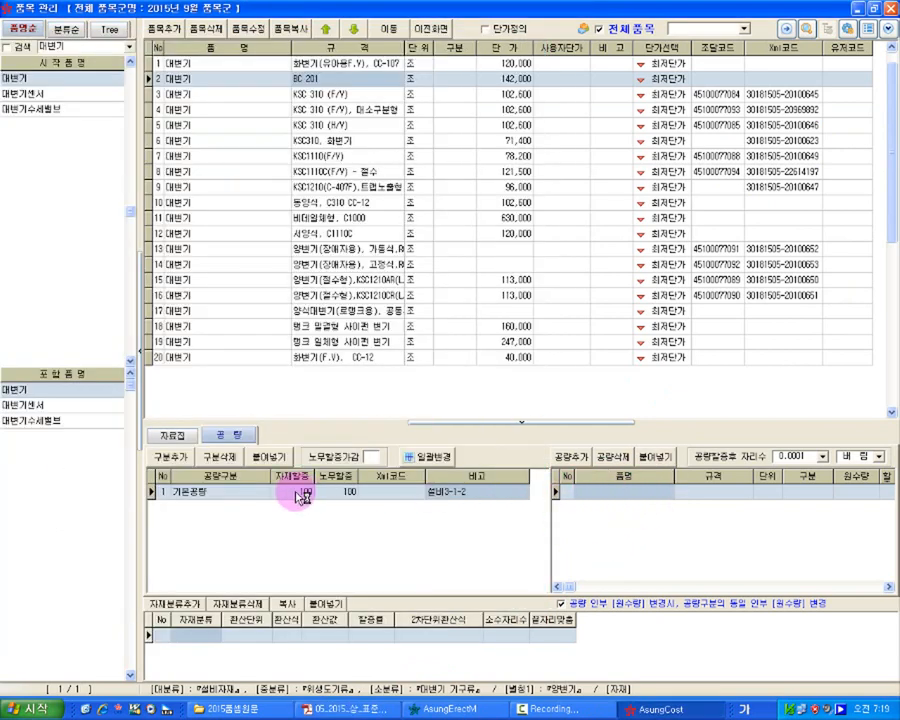
In AsungCost, open labour entry for the BC 201 item's 기본공량 row and move the 공량입력 window aside
left_click(262, 498)
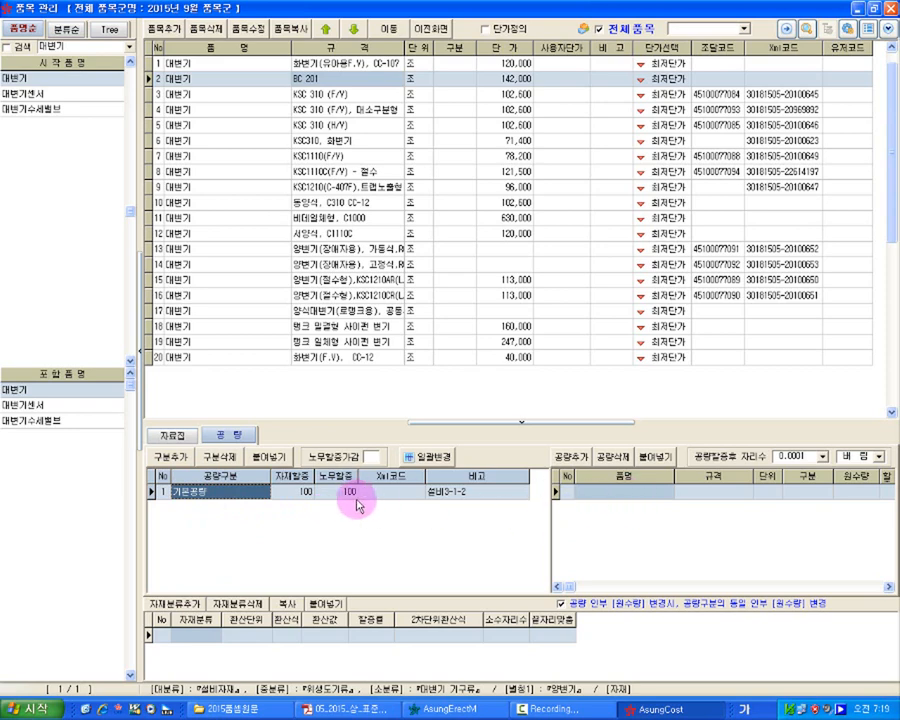
left_click(302, 493)
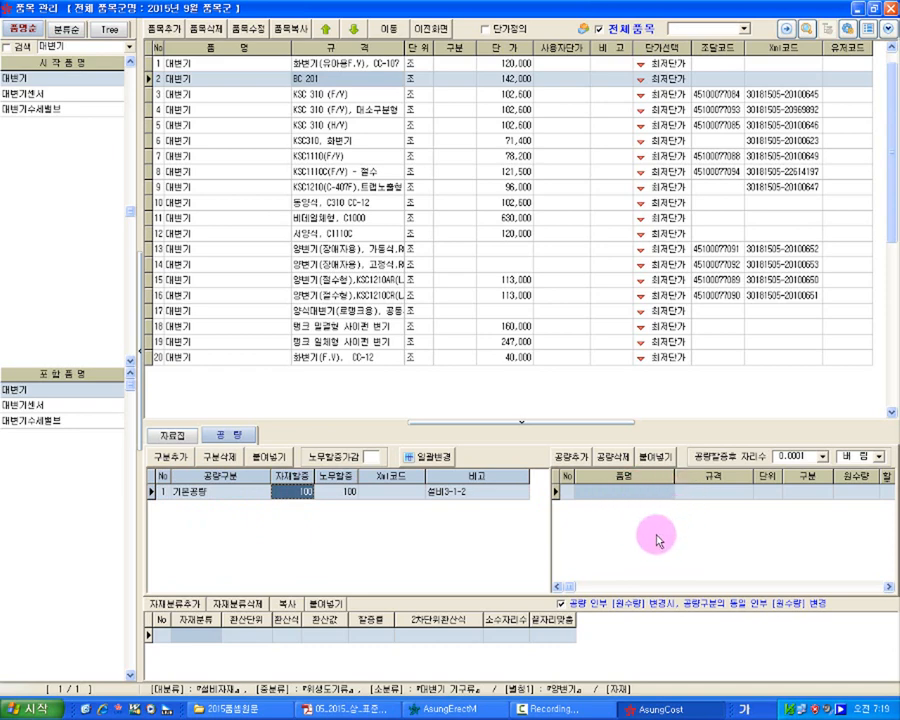
left_click(566, 460)
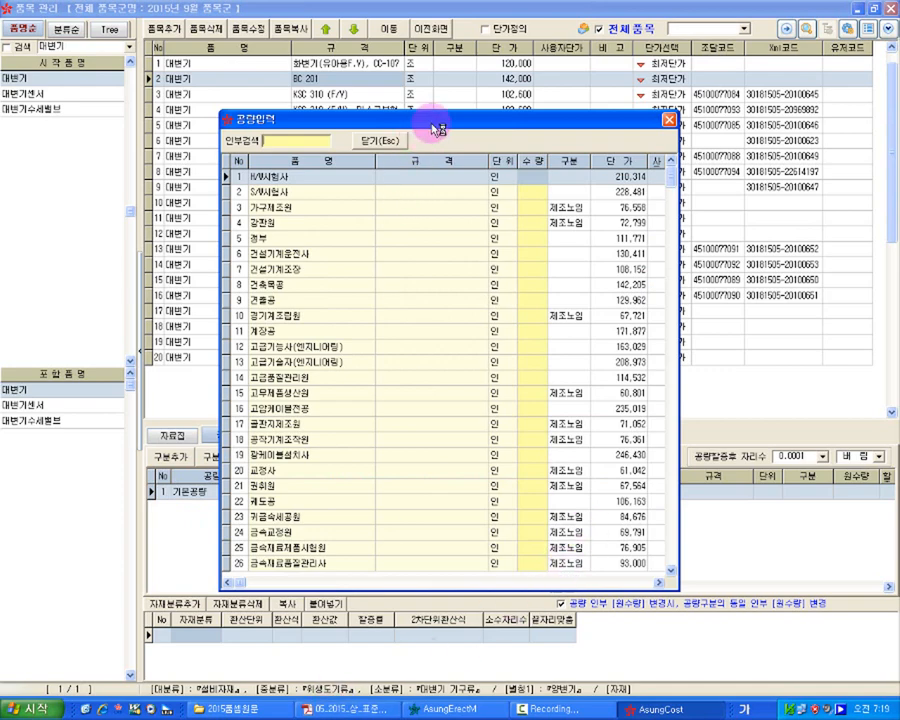
left_click_drag(437, 128, 625, 118)
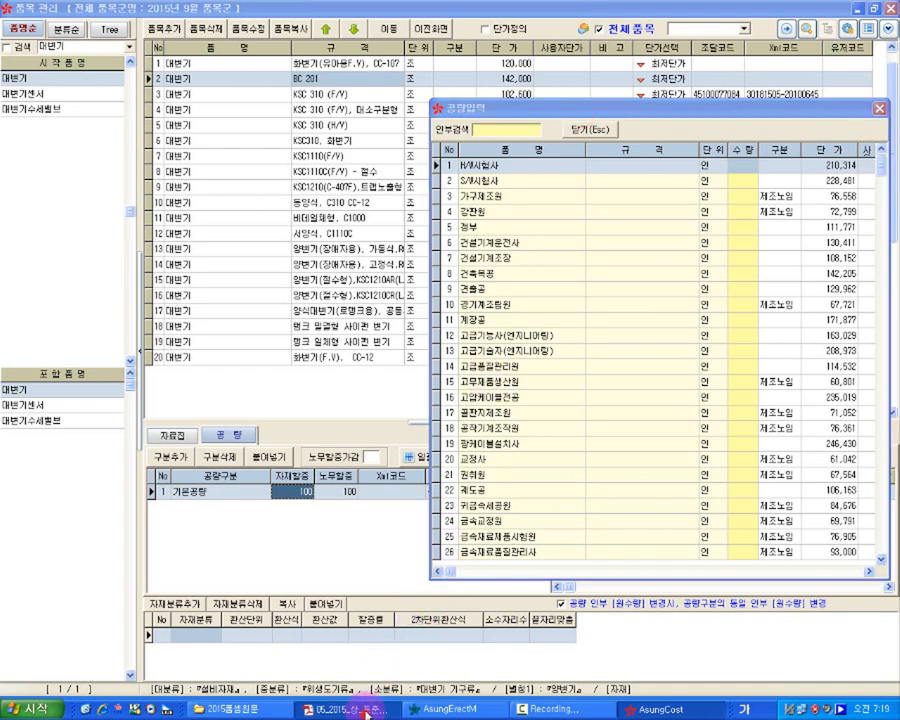
Recheck the trades in the PDF, add 위생공 to the 기본공량 labour list, and uncover that list
left_click(366, 711)
double_click(80, 443)
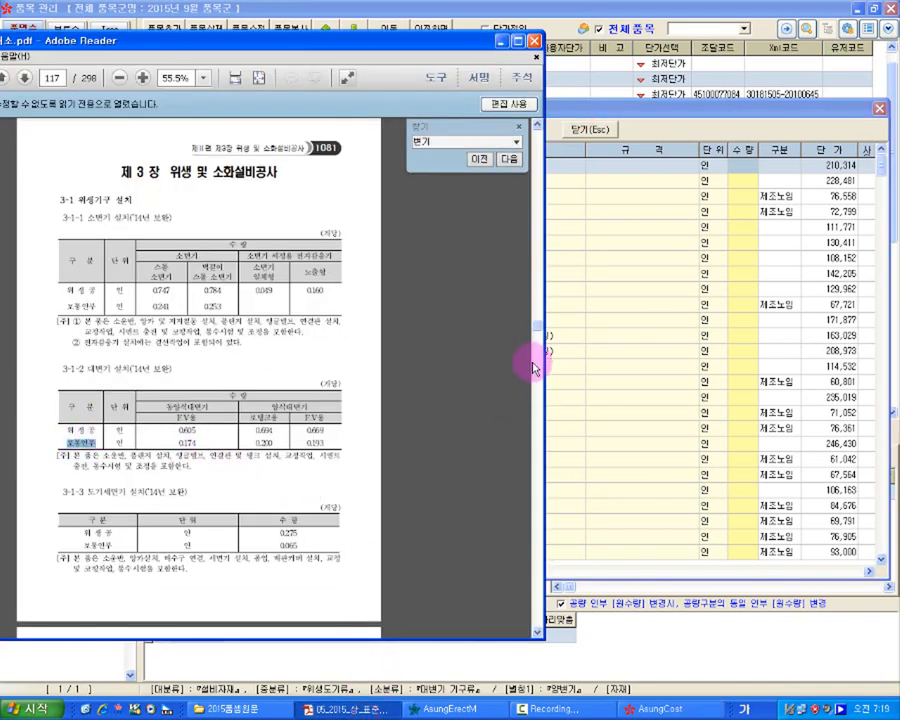
left_click(624, 334)
left_click(508, 130)
type("ㅇ")
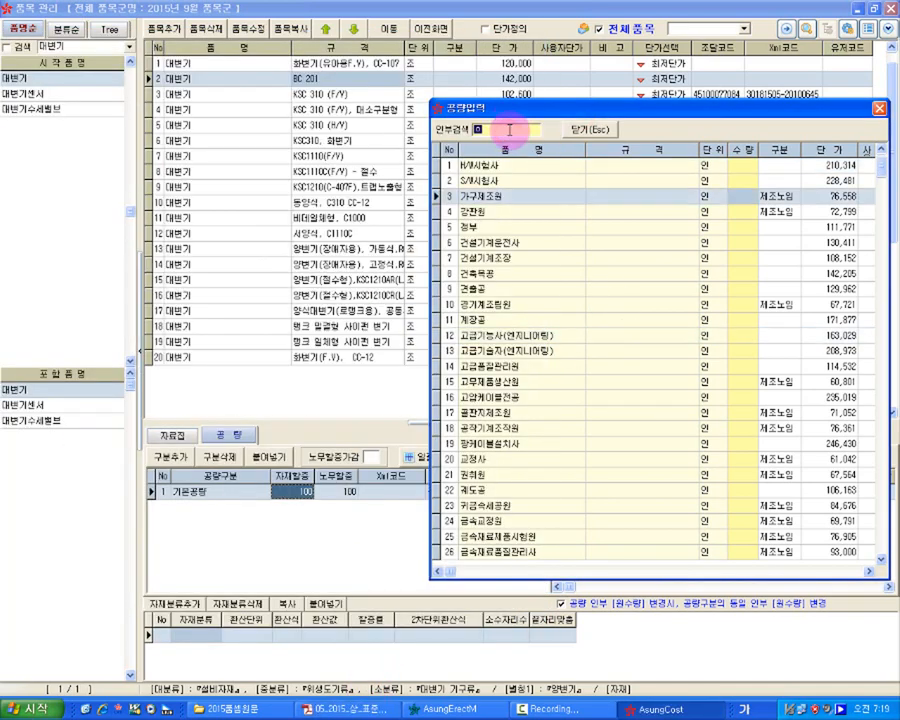
type("위생배")
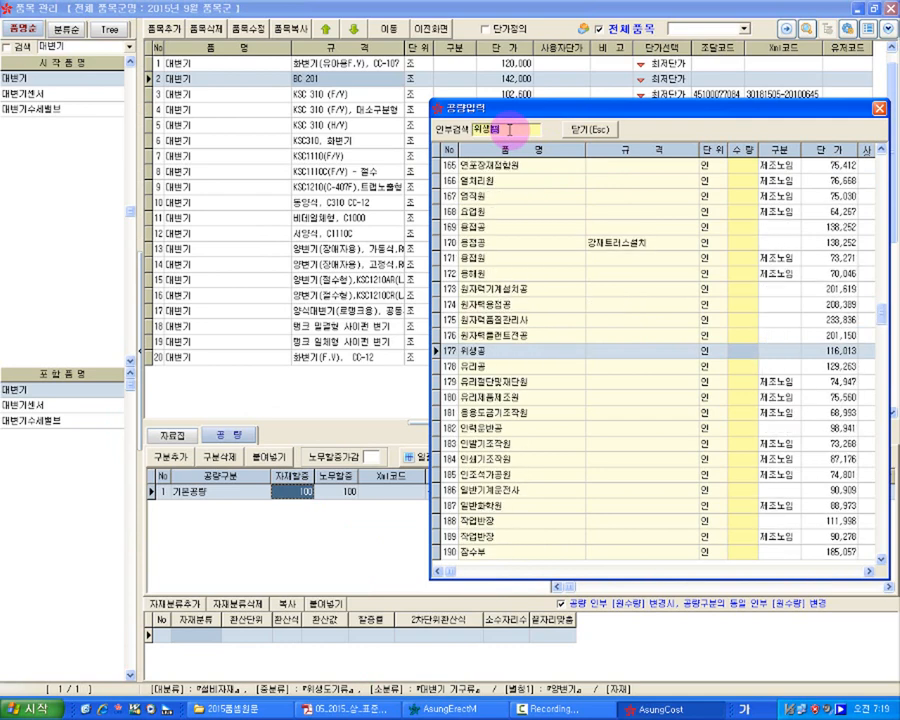
key("Return")
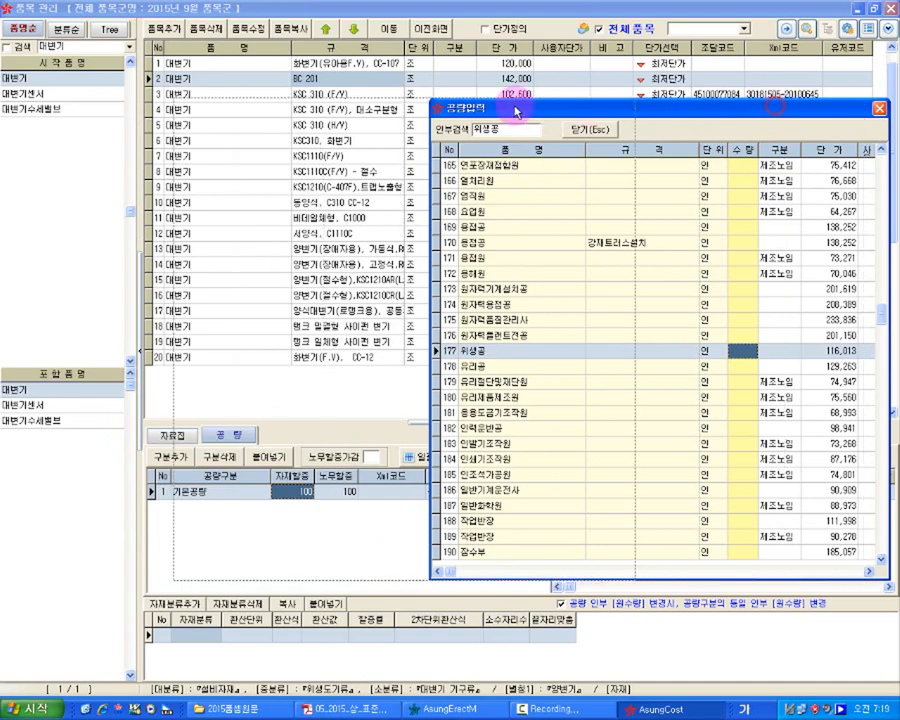
left_click_drag(512, 108, 250, 108)
left_click_drag(535, 77, 452, 28)
left_click(836, 505)
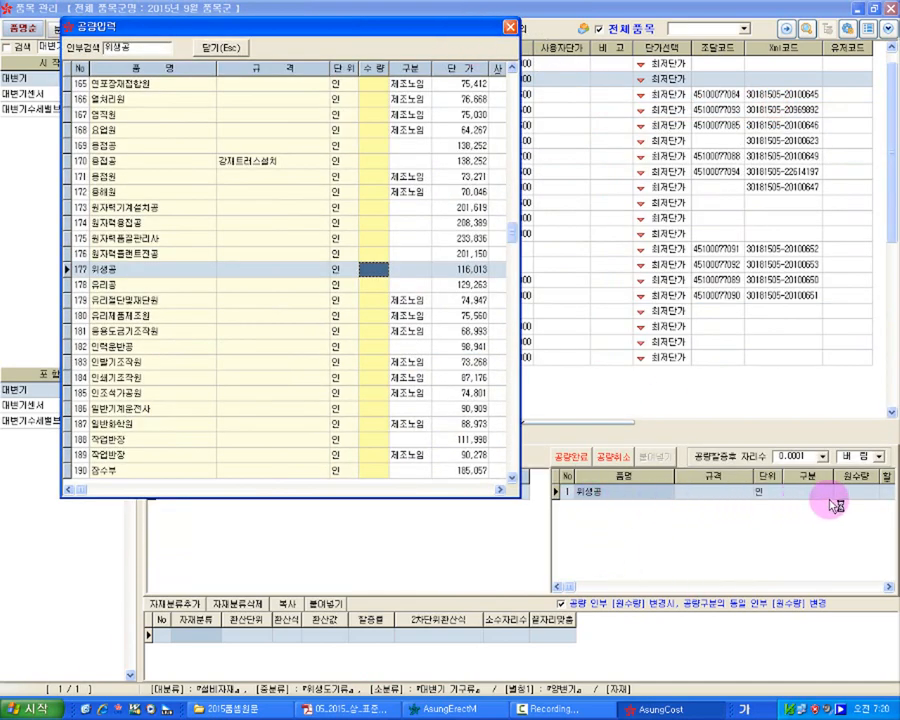
Add 보통인부 without a 규격 to the 기본공량 labour list and close the 공량입력 window
left_click(365, 708)
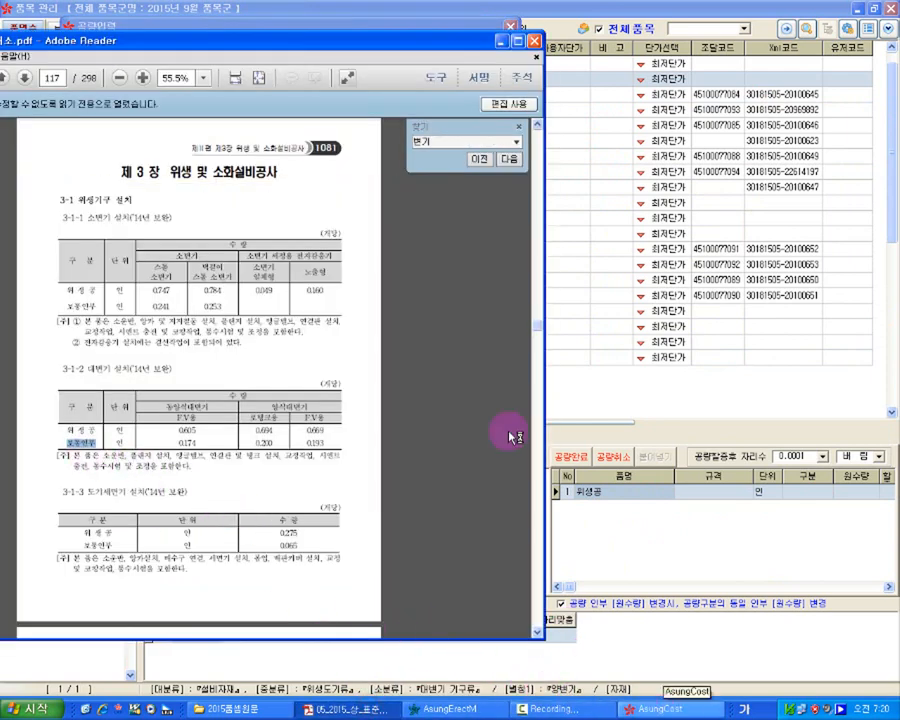
left_click(500, 42)
double_click(142, 47)
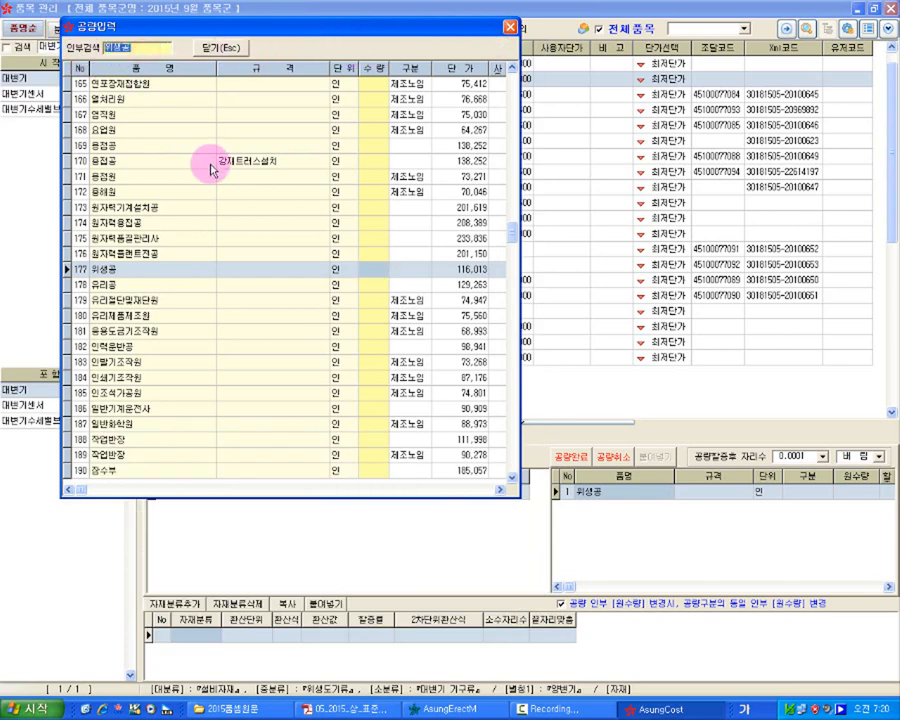
type("보통인부")
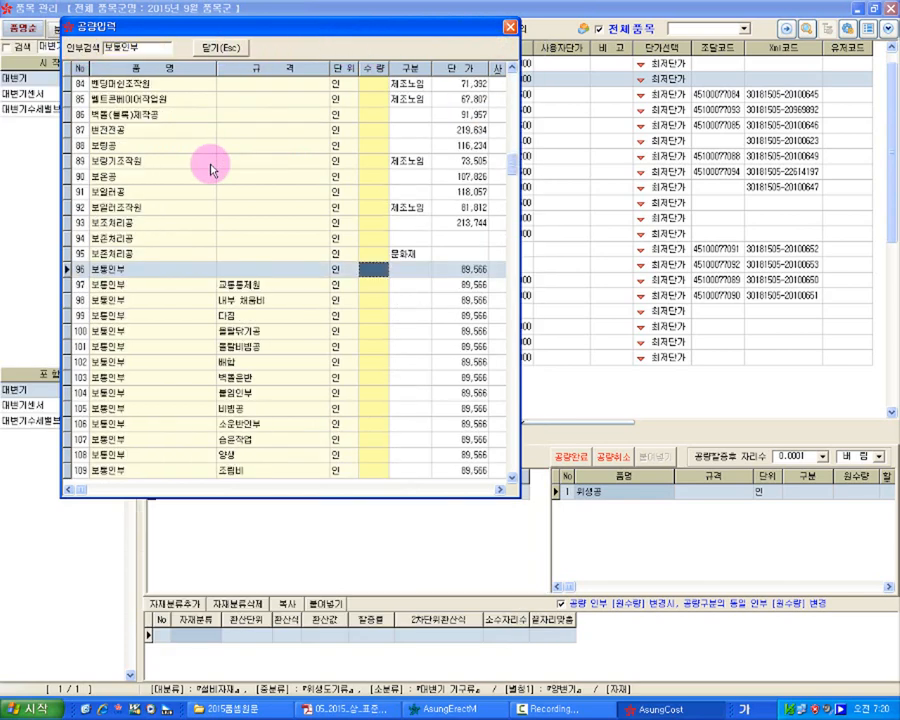
double_click(295, 275)
left_click(510, 26)
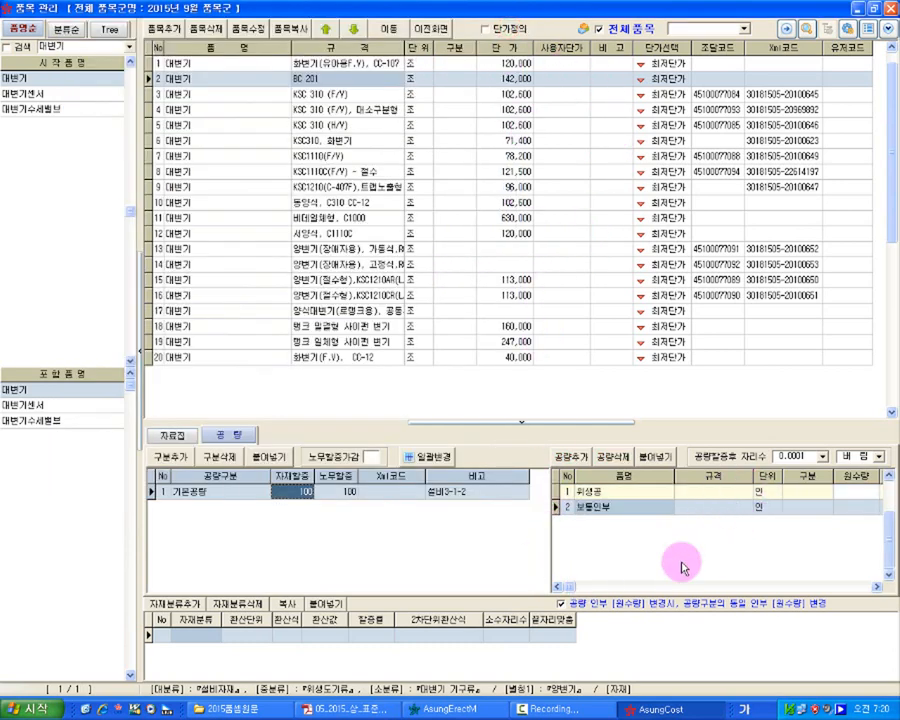
Look up the 위생공 quantity for 양식대변기 로탱크용 in the PDF and enter 0.694 as its 원수량
left_click(344, 708)
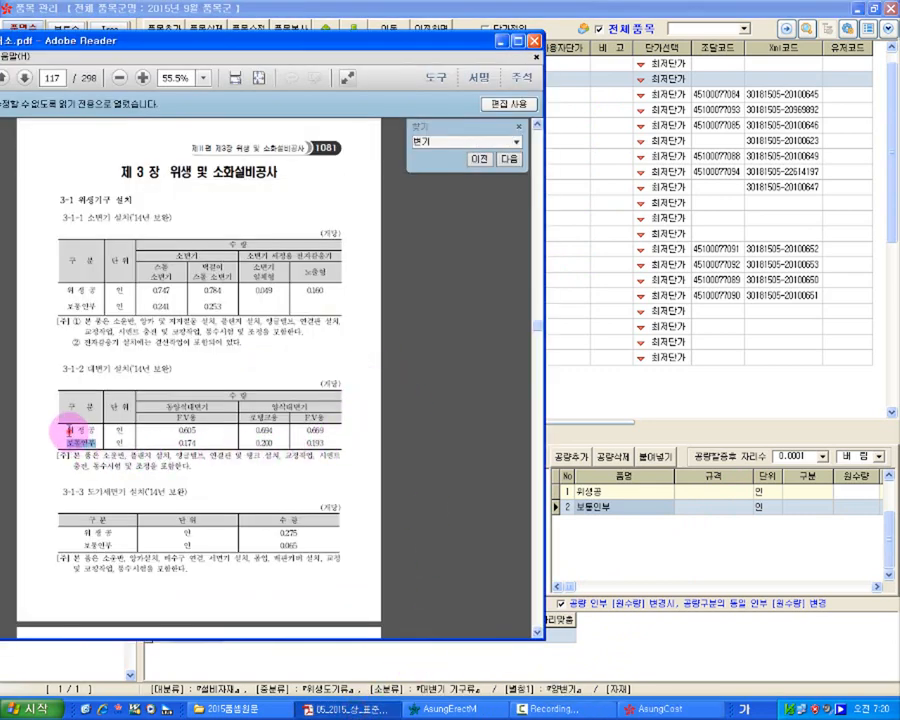
double_click(68, 430)
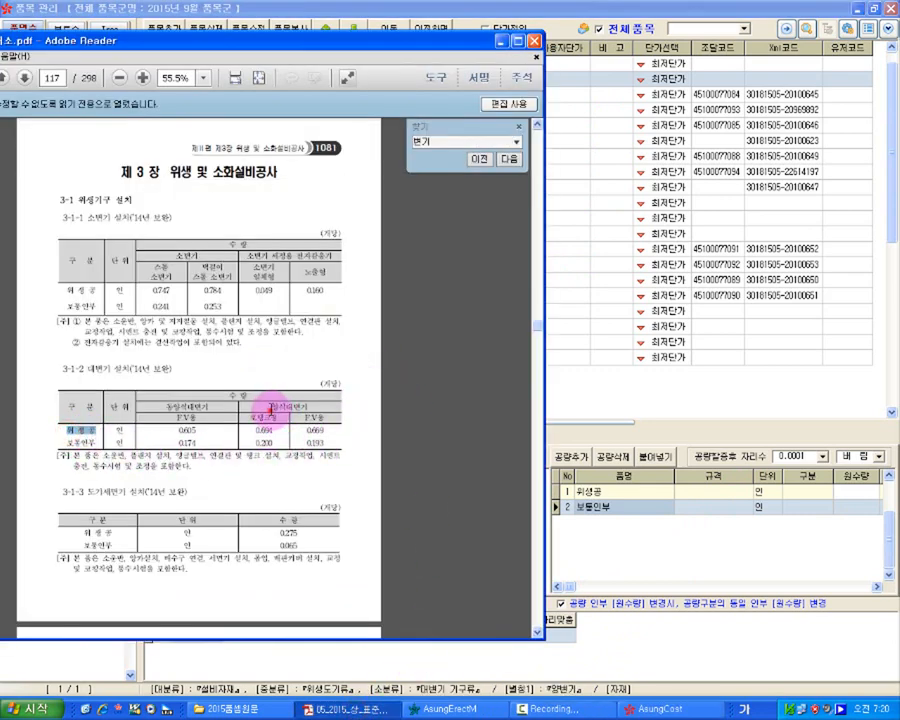
mouse_move(270, 410)
left_mouse_down()
mouse_move(277, 429)
mouse_move(268, 430)
left_mouse_up()
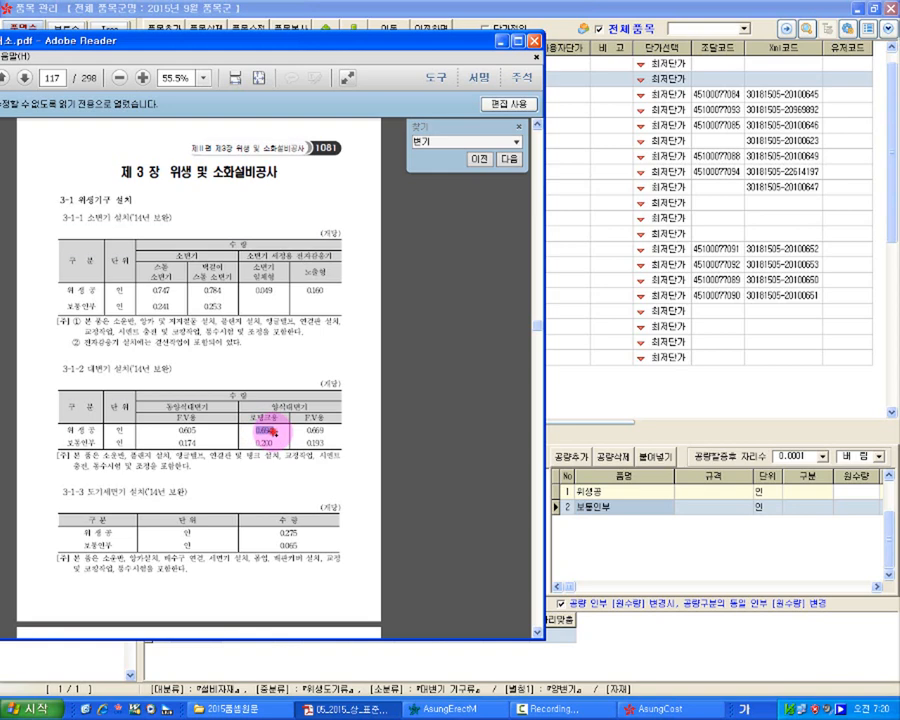
left_click_drag(273, 432, 222, 431)
left_click(271, 438)
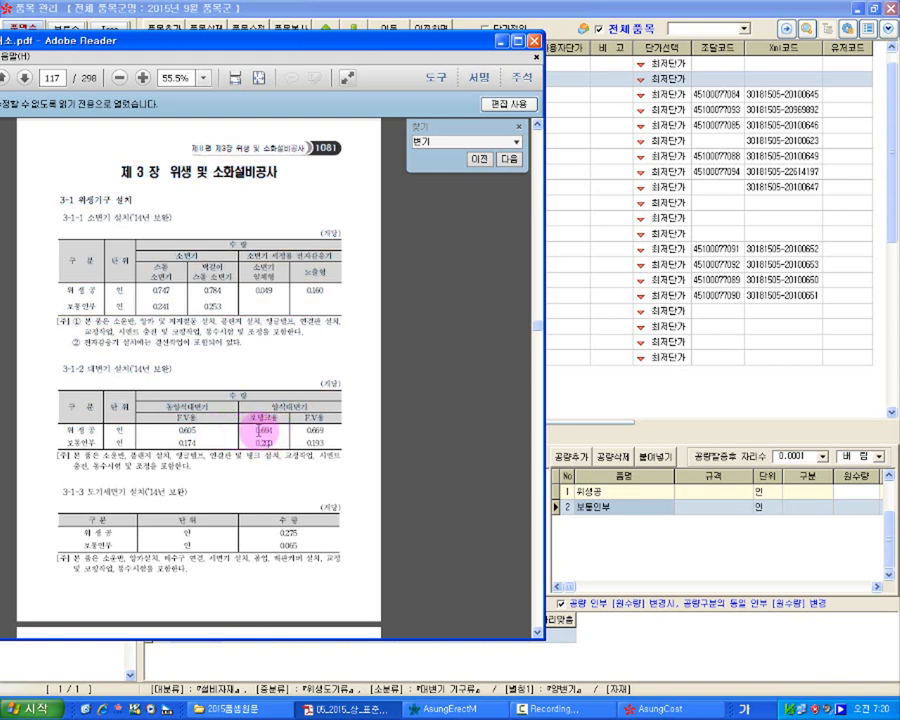
mouse_move(270, 431)
left_mouse_down()
mouse_move(241, 430)
mouse_move(258, 434)
left_mouse_up()
left_click(817, 526)
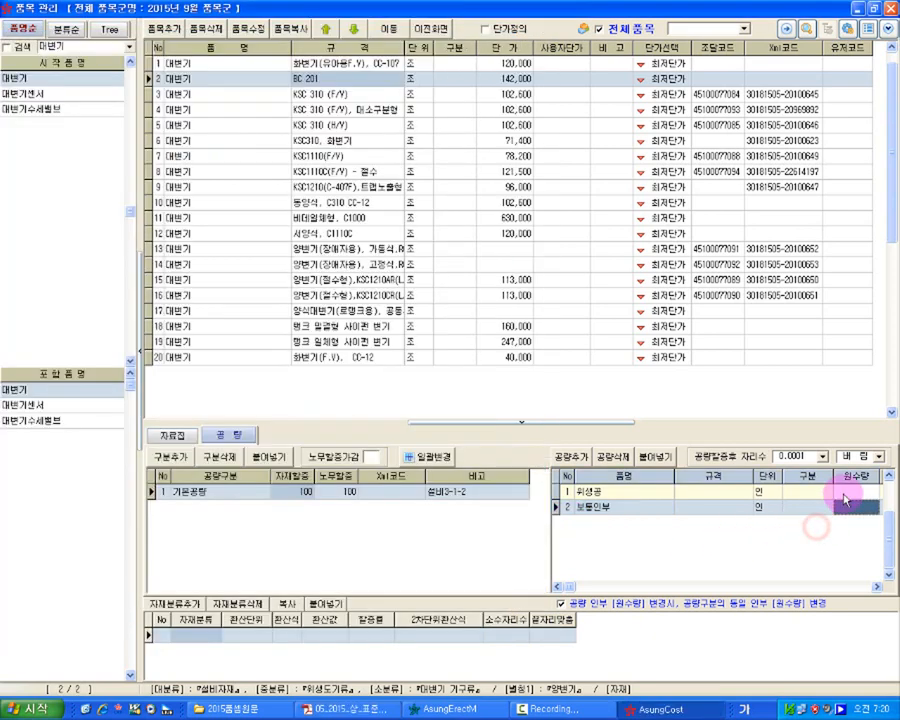
left_click(843, 492)
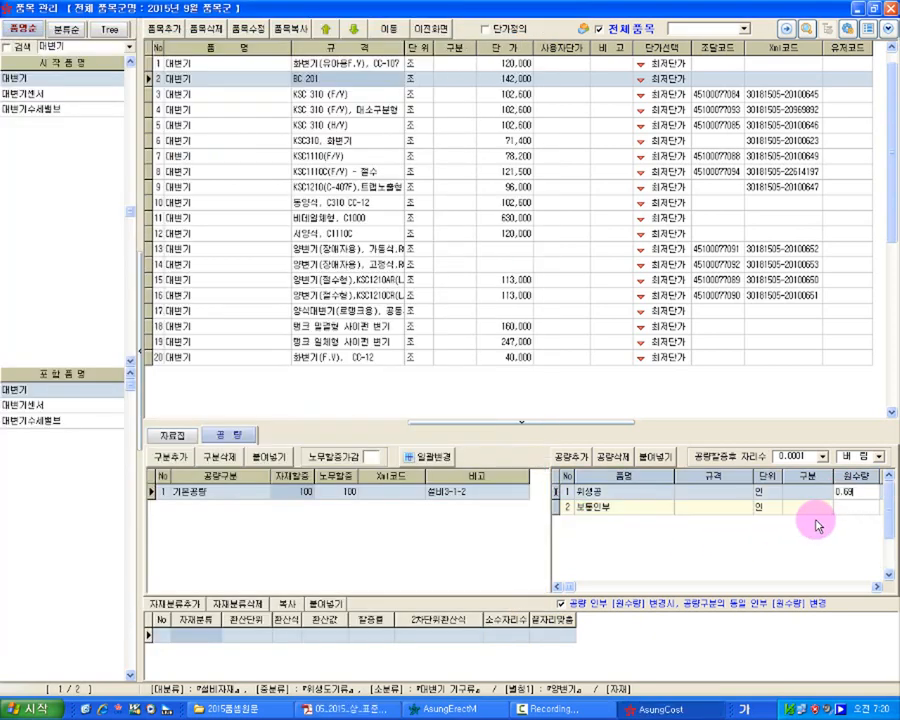
key("Return")
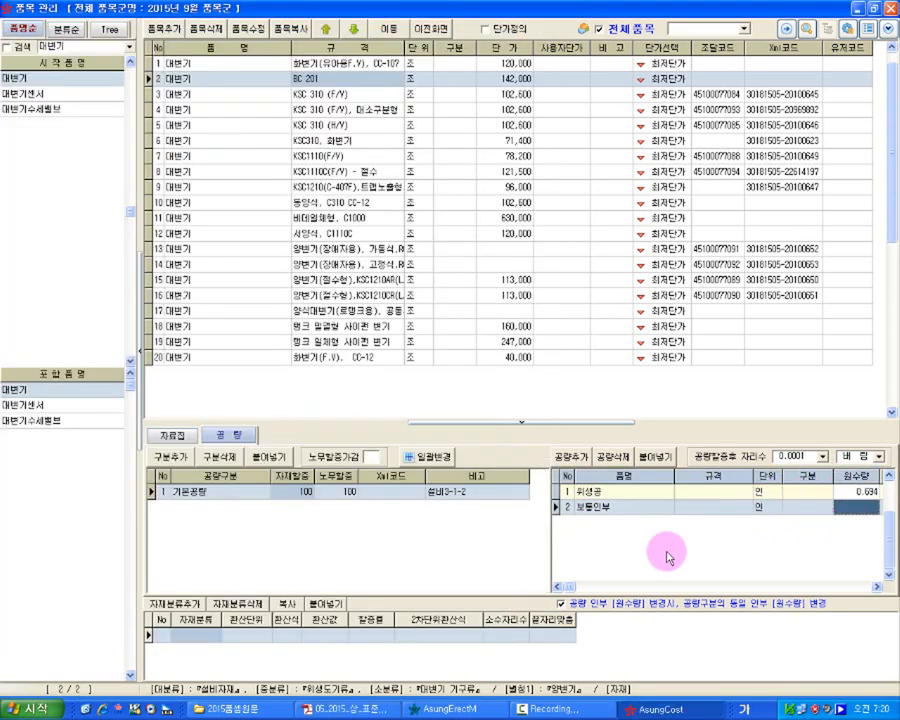
Look up the 보통인부 quantity for 양식대변기 로탱크용 in the PDF and enter 0.2 as its 원수량
left_click(345, 708)
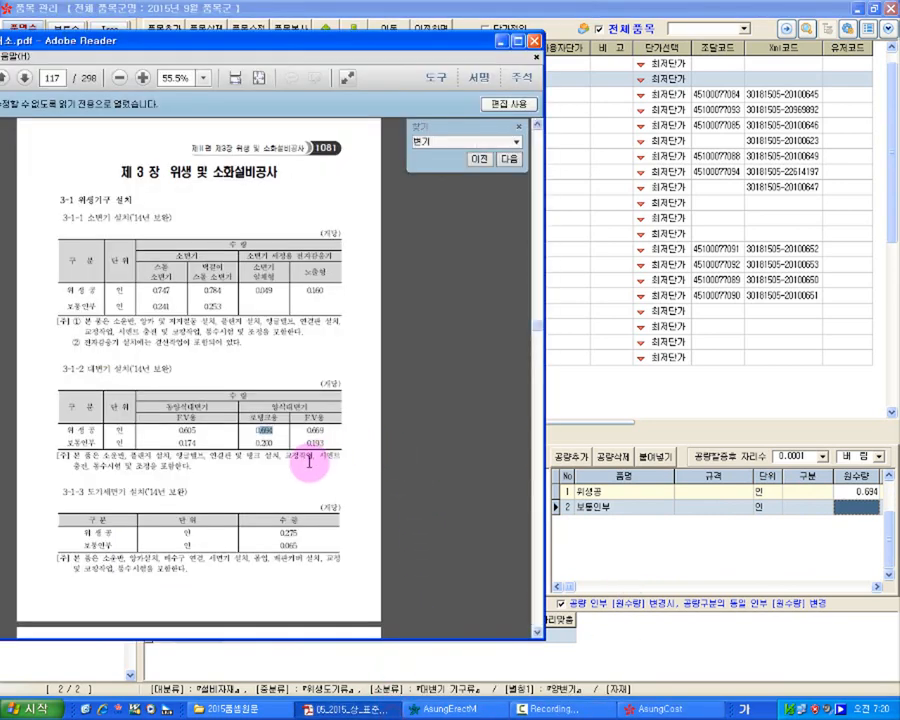
double_click(264, 442)
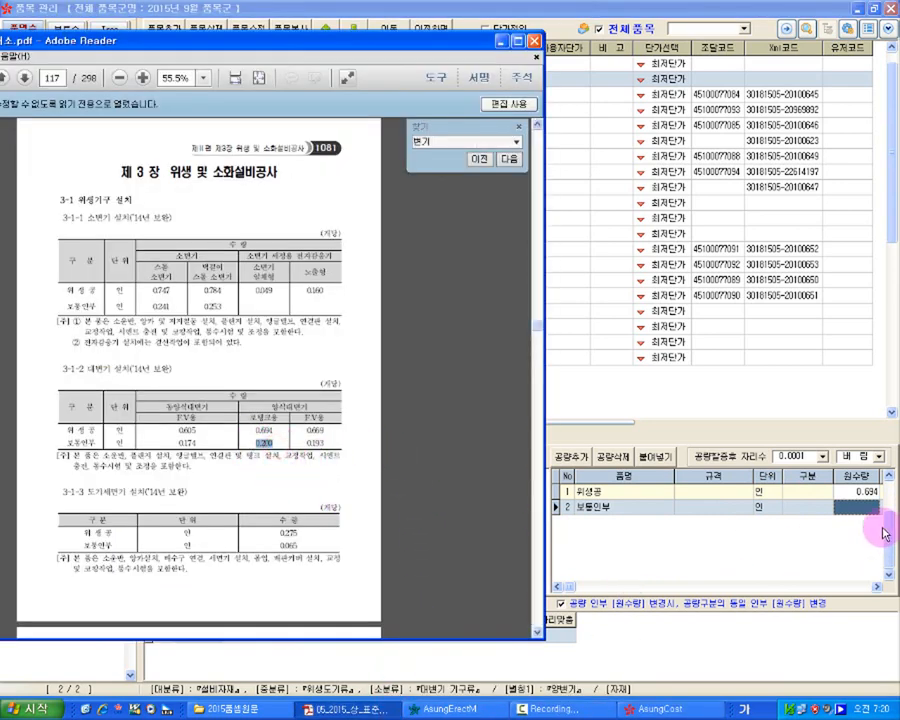
left_click(851, 513)
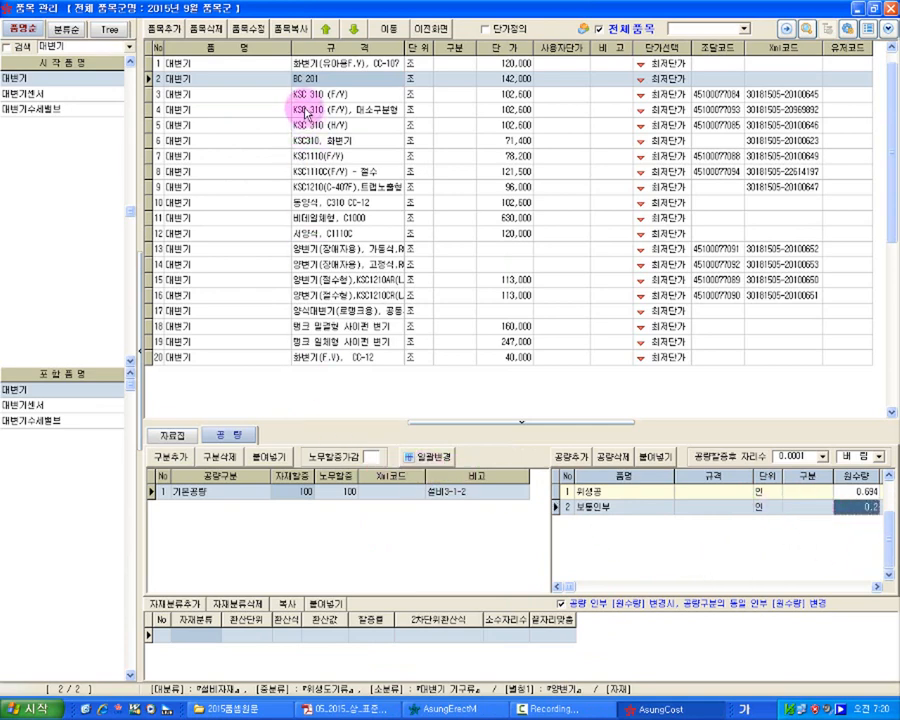
Review the completed BC 201 item's name, specification, price sources and labour quantities
left_click(252, 79)
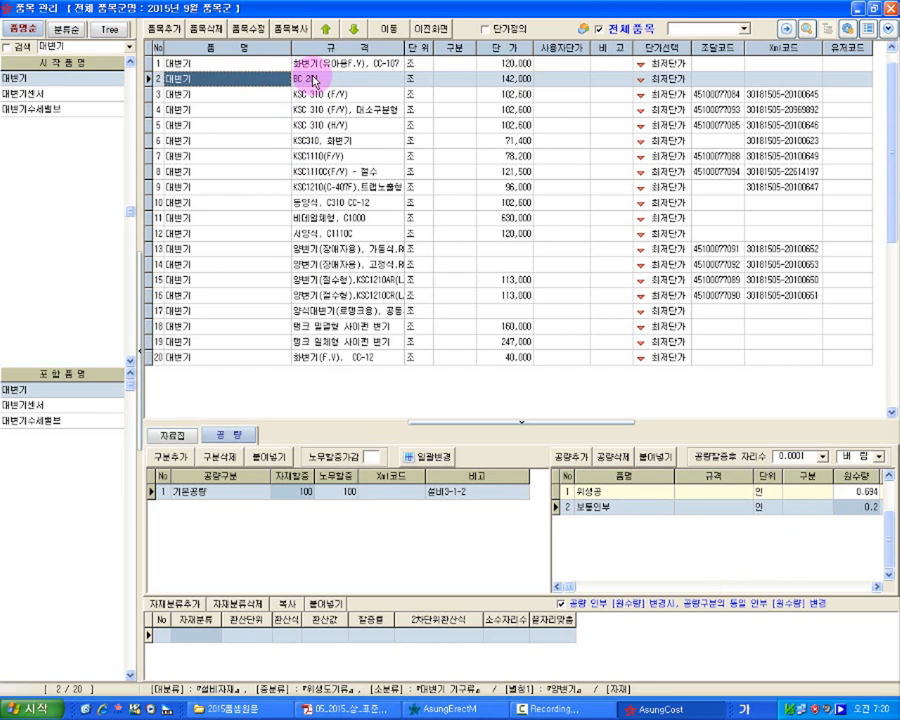
left_click(318, 81)
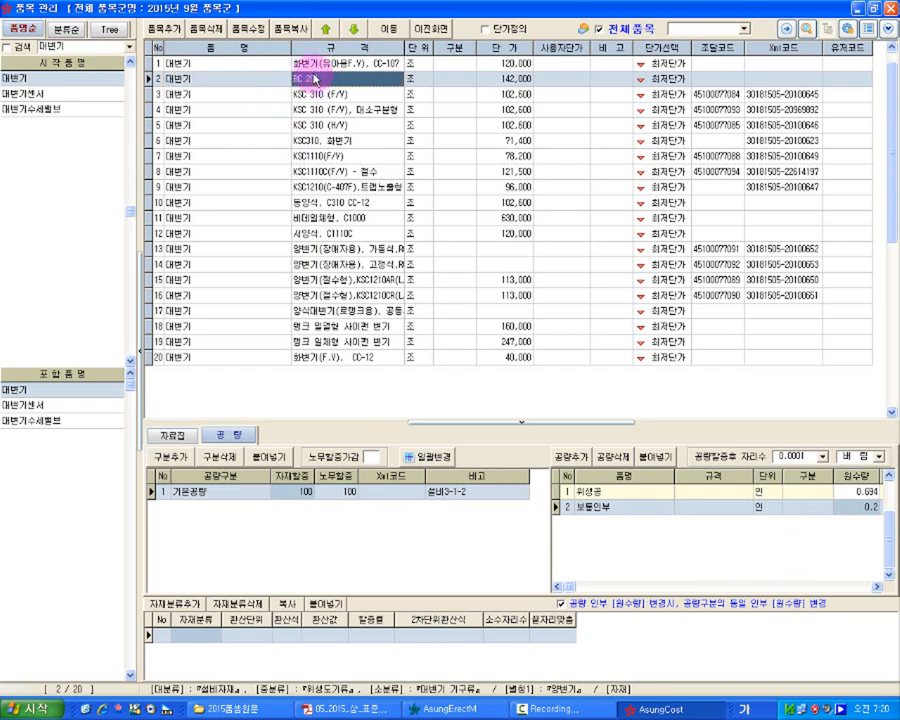
left_click(173, 434)
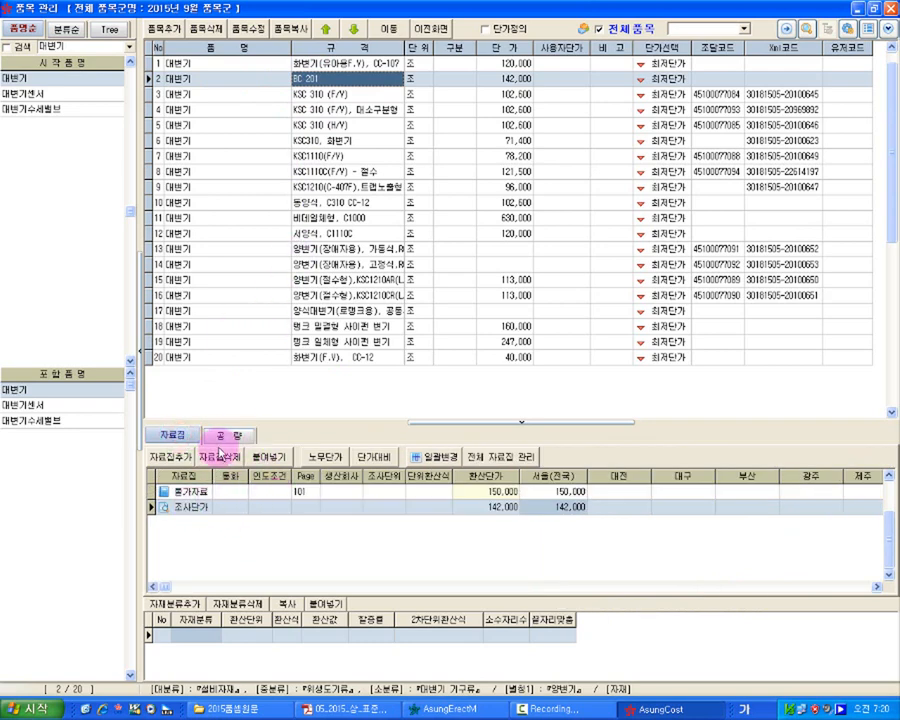
left_click(222, 437)
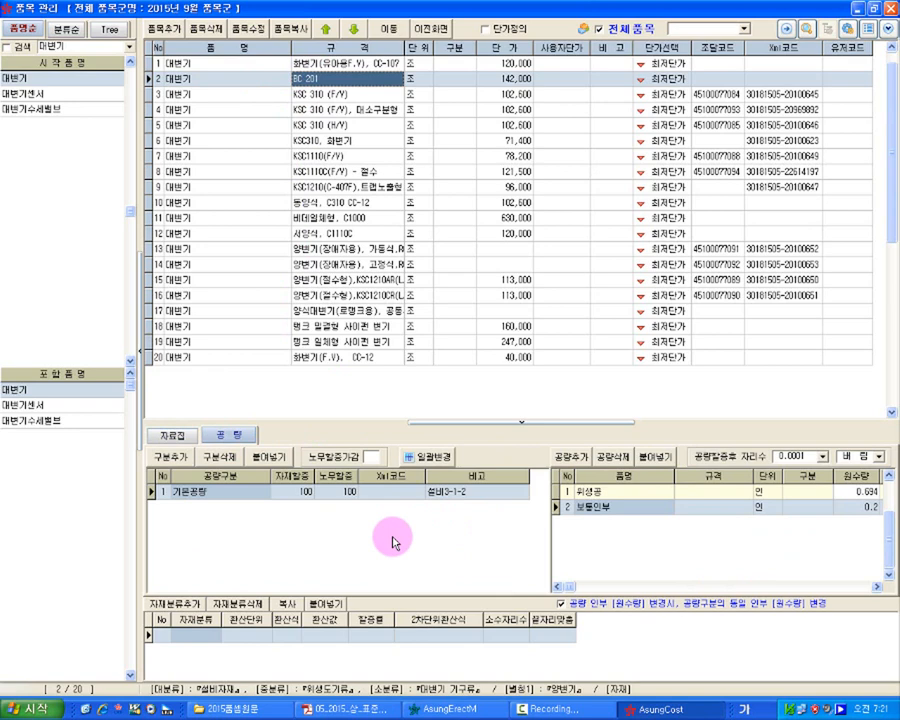
left_click(182, 434)
left_click(294, 80)
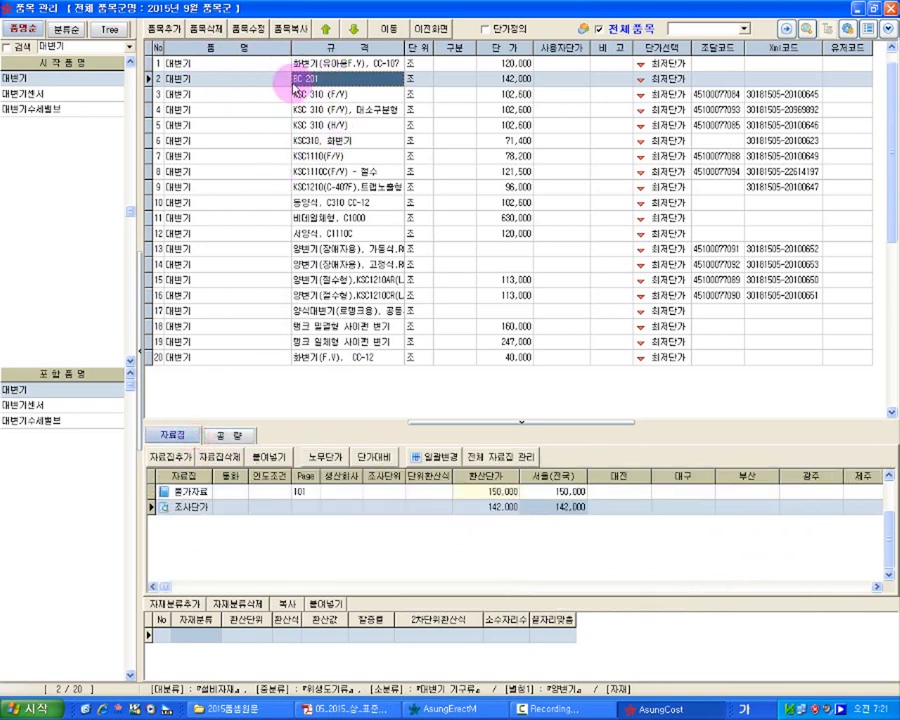
Return to the AsungErectM takeoff, find BC 201 among the 대변기 items in the item lookup, and check its labour quantities and price sources
left_click(889, 8)
left_click(503, 42)
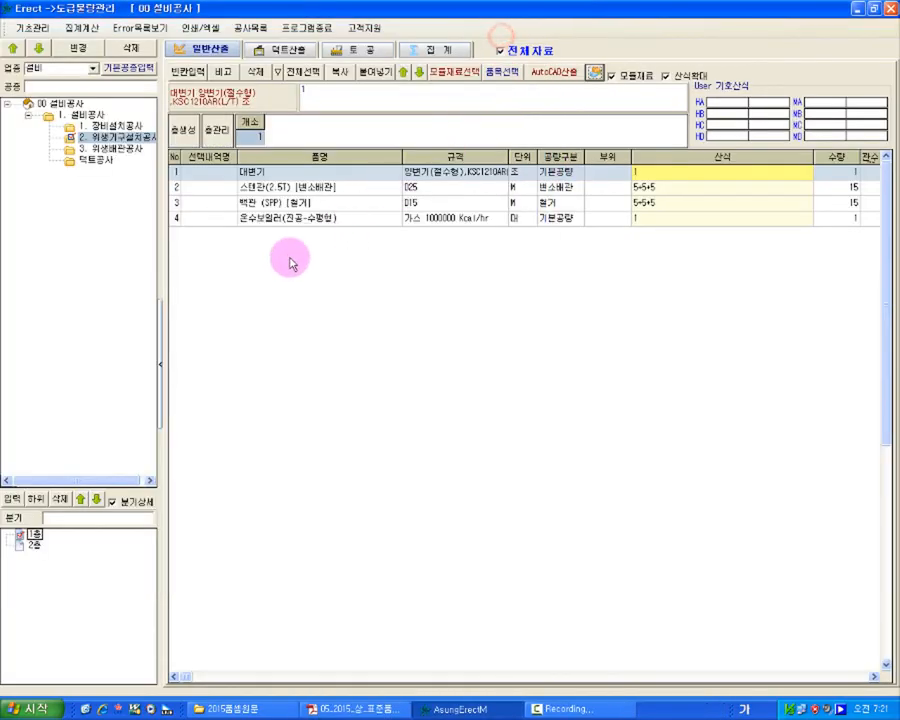
left_click(505, 73)
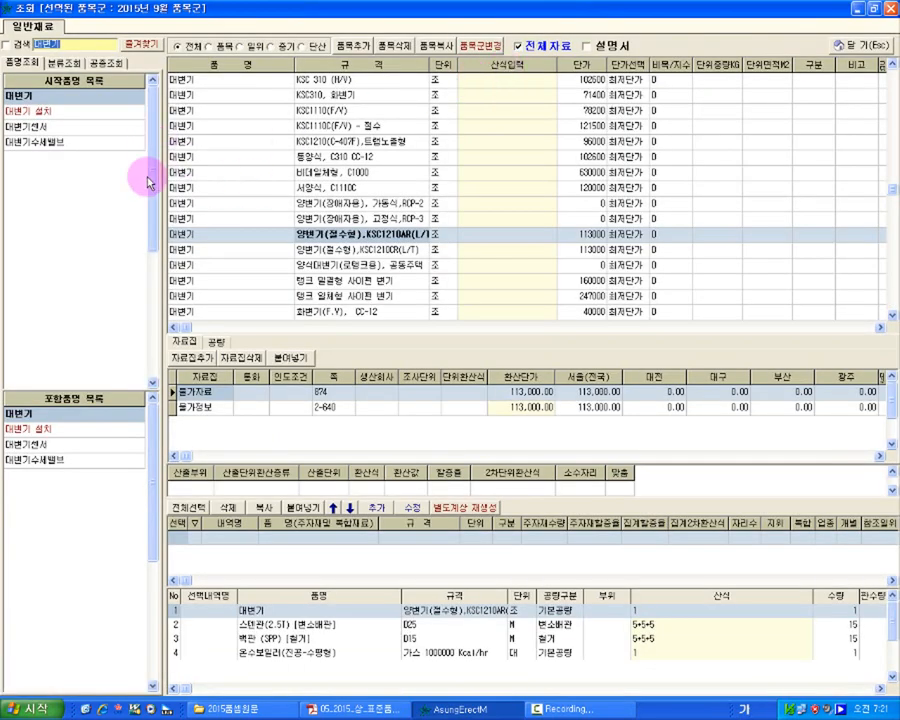
left_click(56, 97)
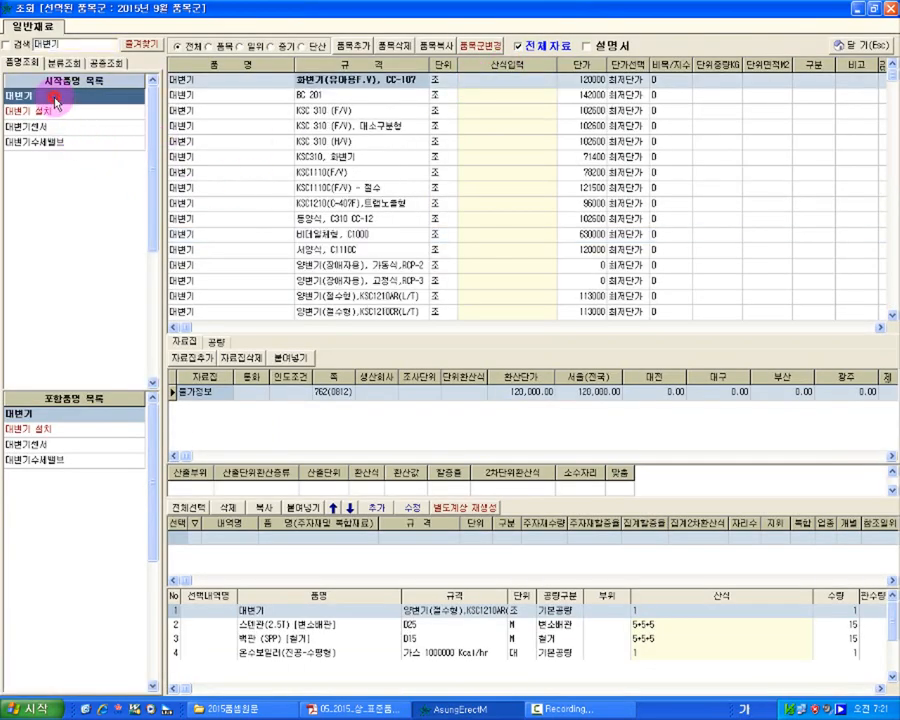
left_click(302, 98)
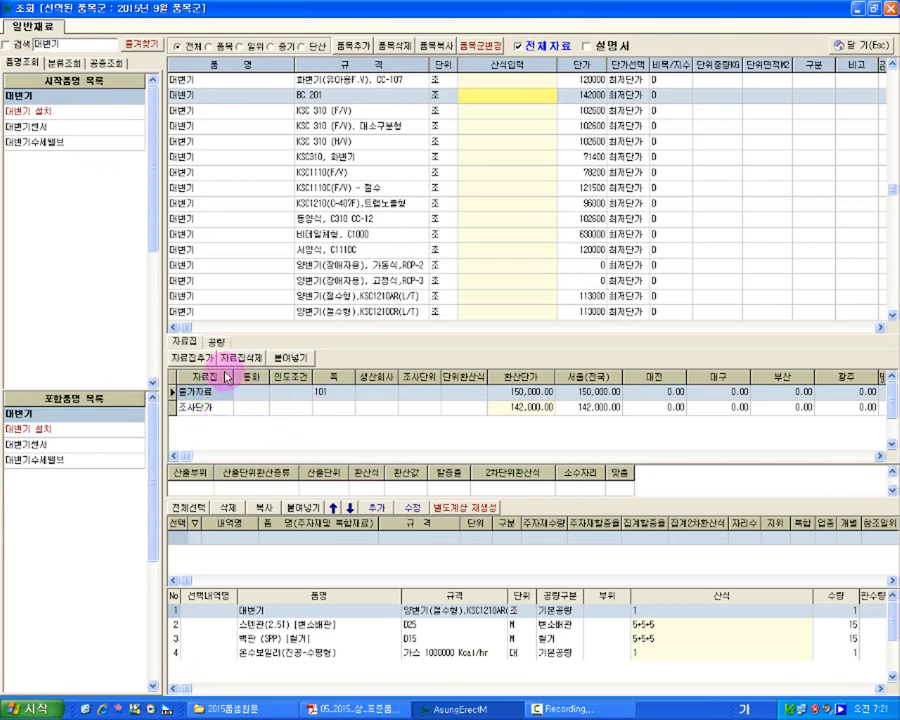
left_click(214, 341)
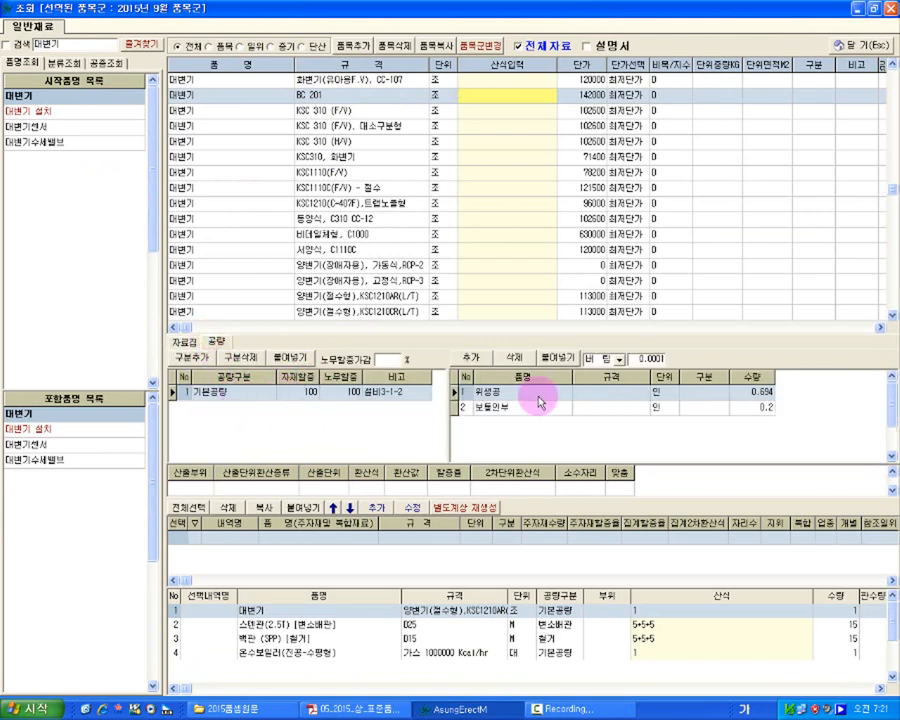
left_click(183, 342)
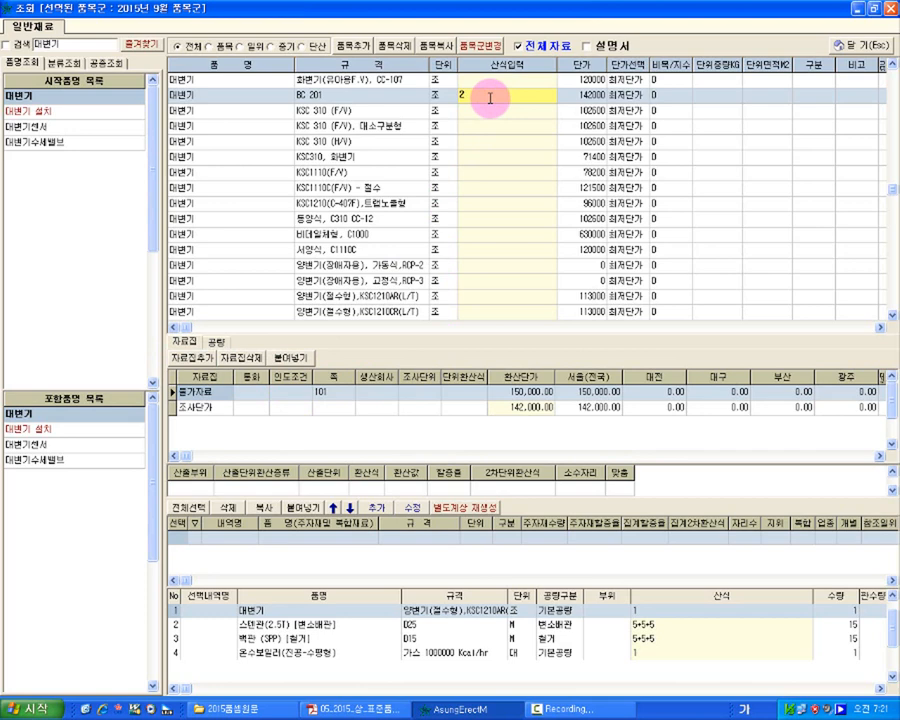
Add BC 201 to the 위생기구설치공사 takeoff with 산식 2, check its 규격 and 공량구분, and close the lookup
key("Return")
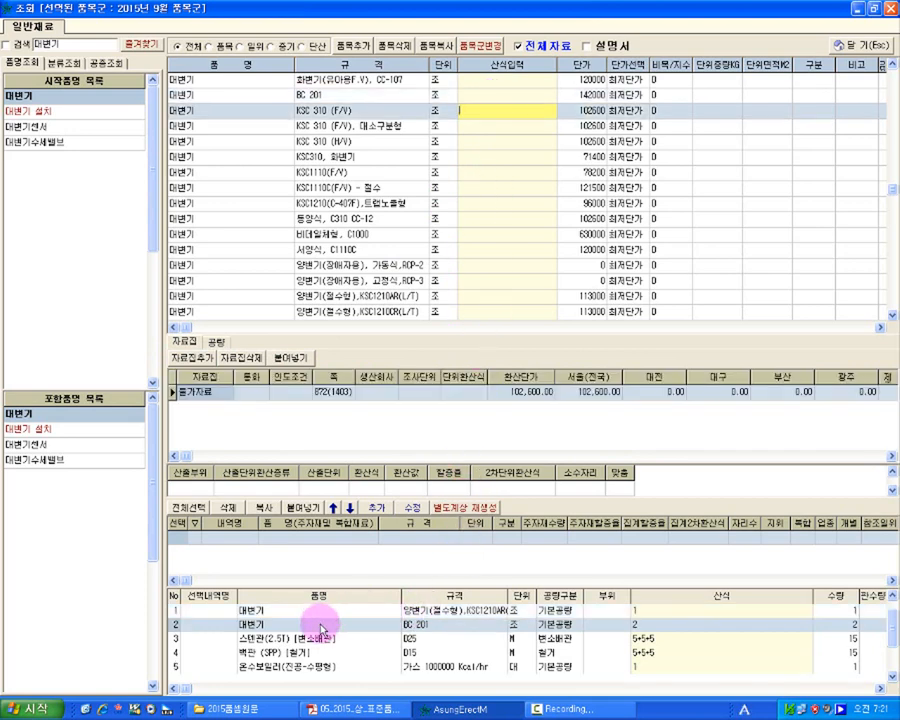
left_click(455, 625)
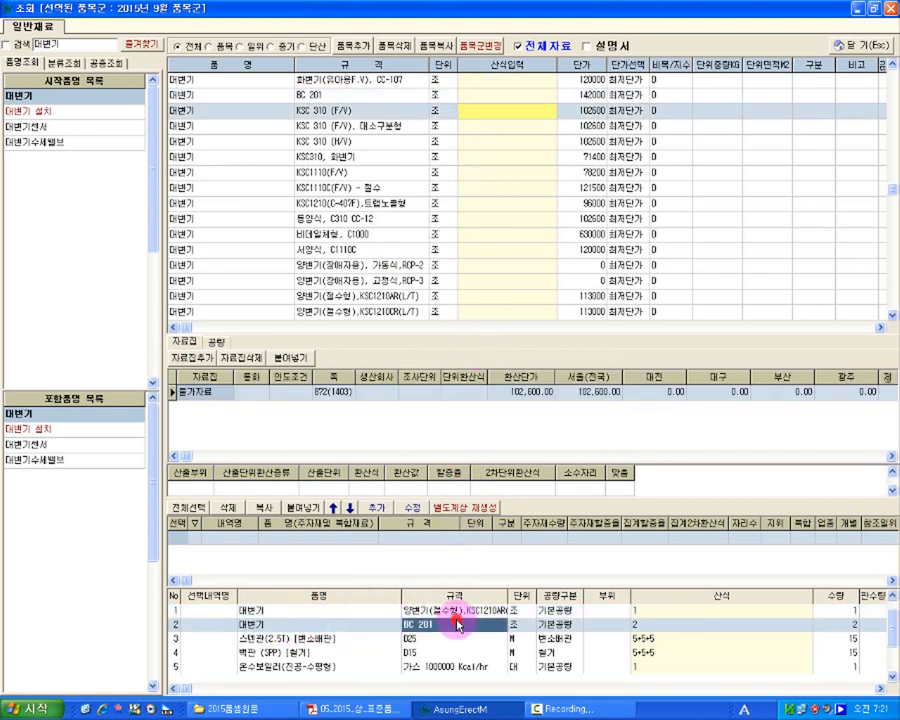
left_click(556, 626)
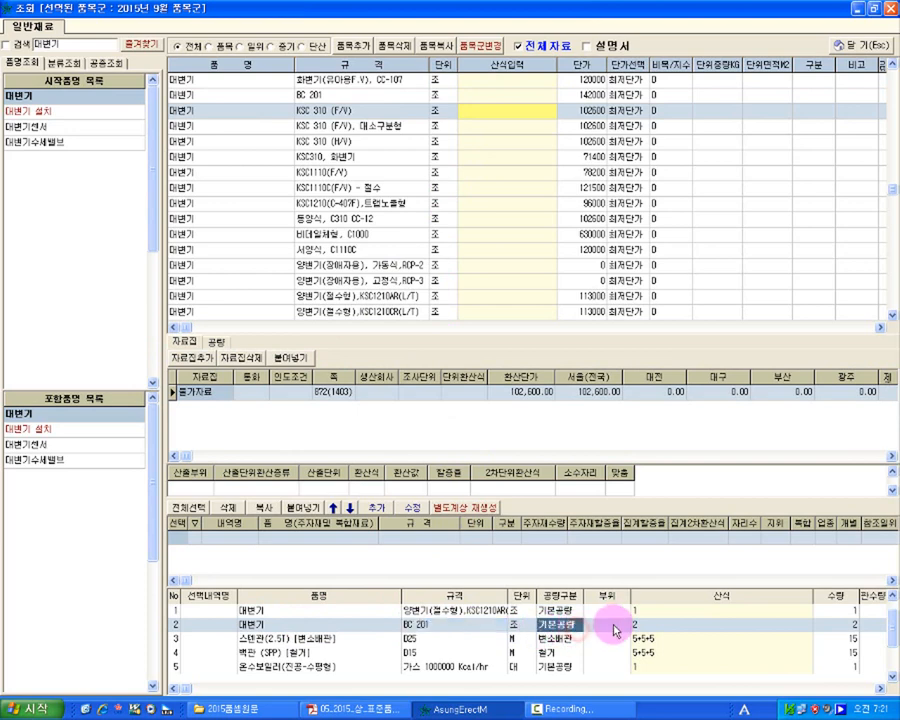
left_click(862, 44)
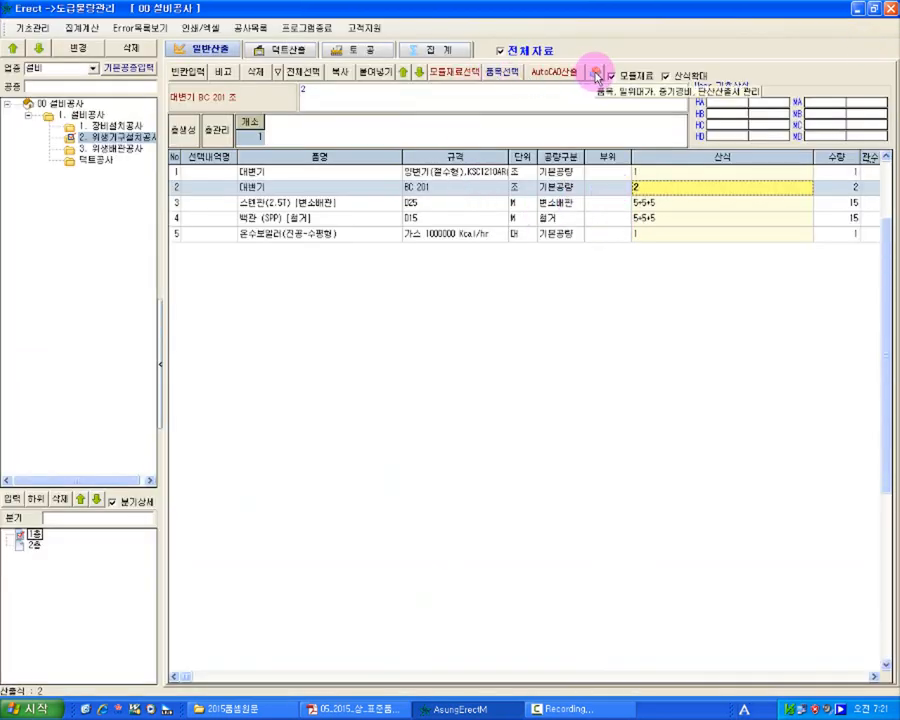
Reopen 품목 관리 from the takeoff and start adding another 대변기 item, going through its classification, name, 규격, 단위 and 구분 fields
left_click(596, 73)
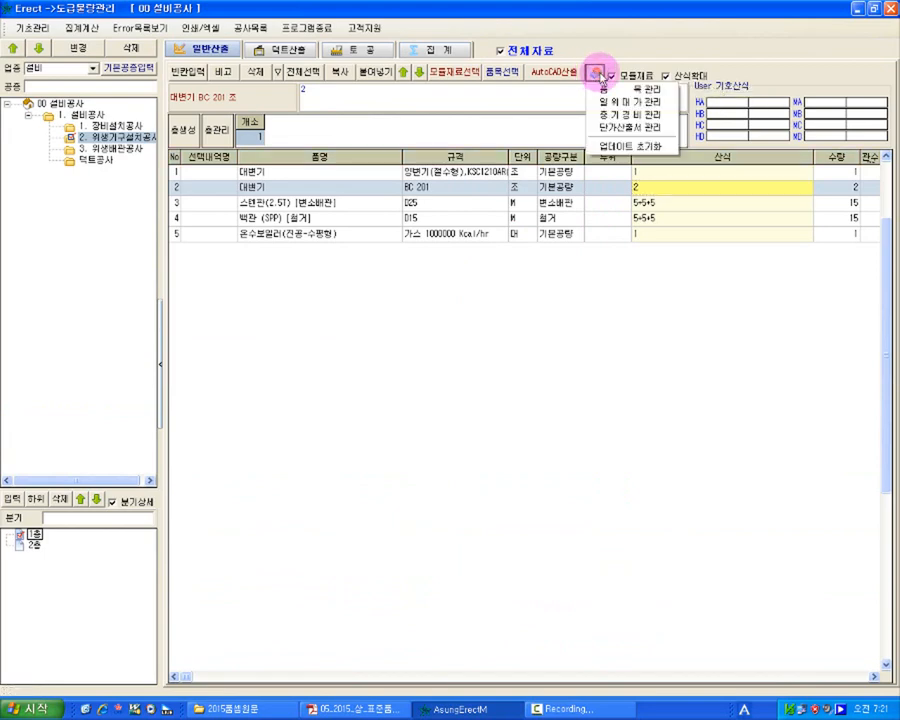
left_click(604, 92)
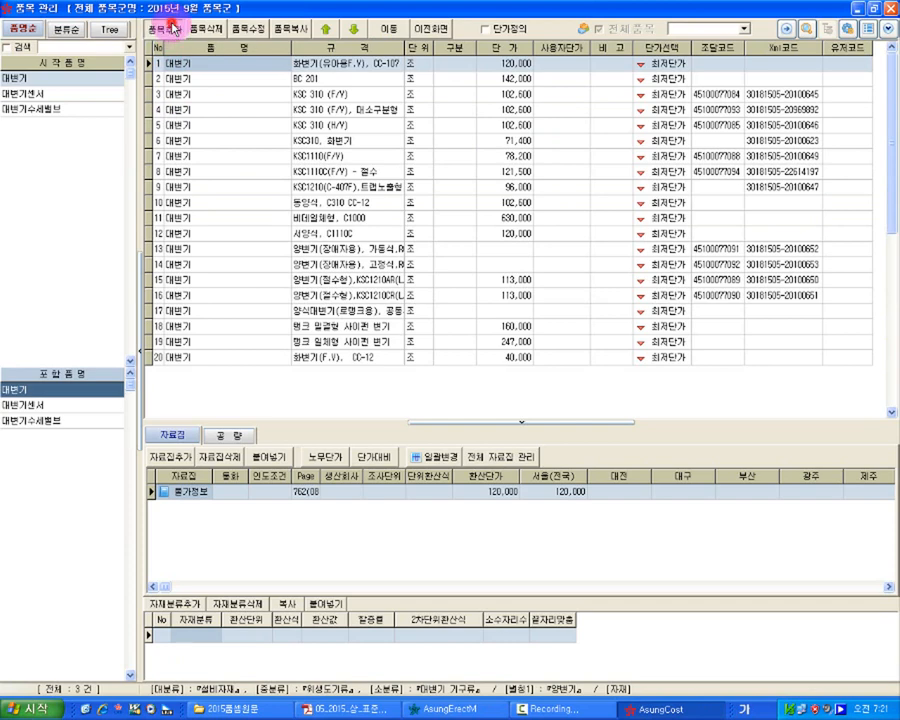
left_click(173, 27)
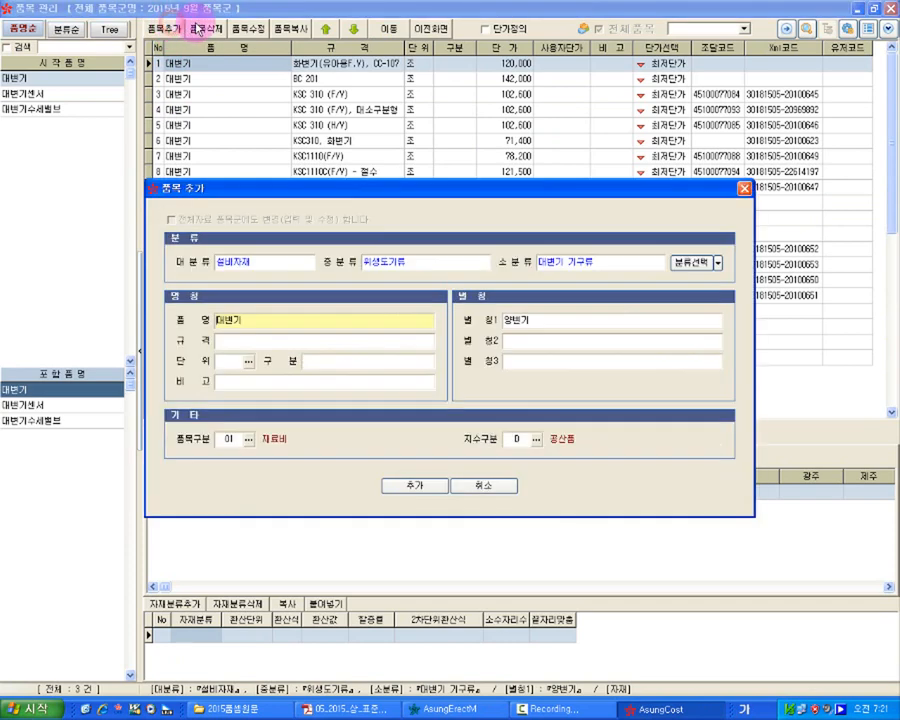
left_click(265, 262)
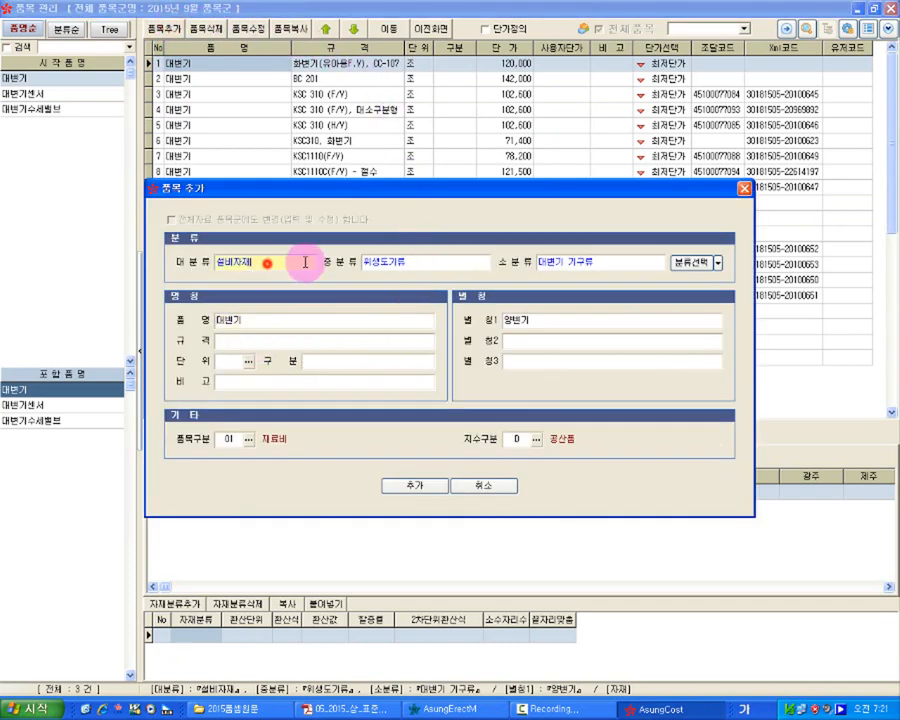
left_click(253, 320)
left_click(242, 340)
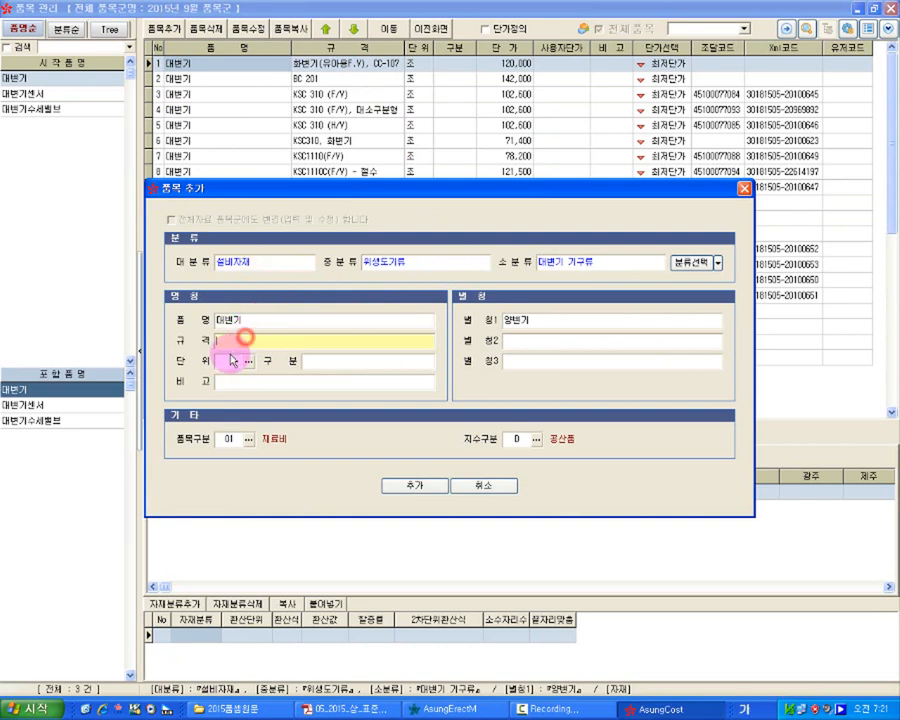
left_click(229, 359)
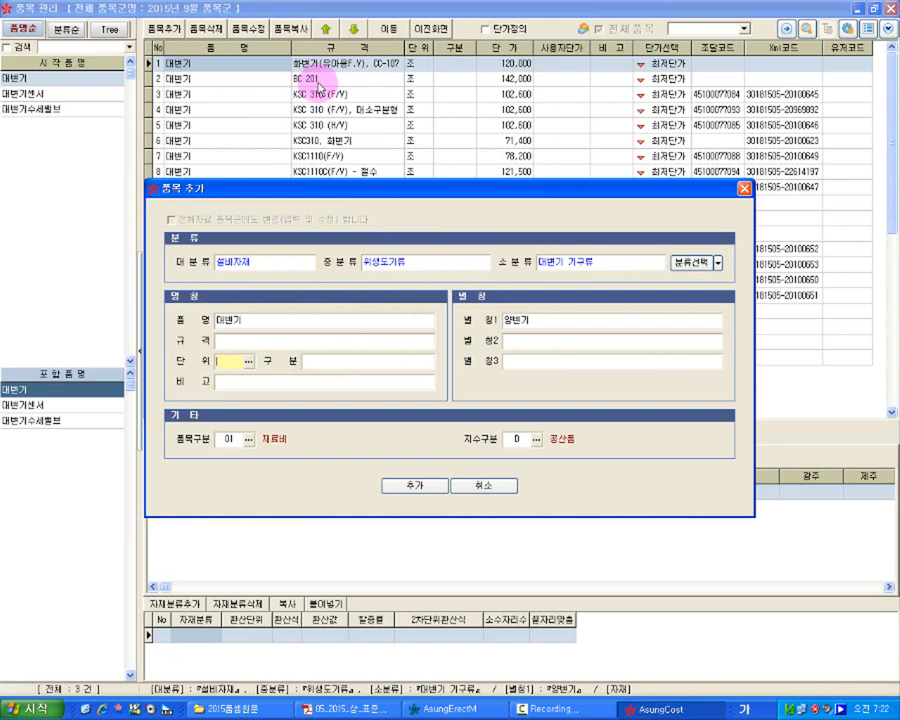
left_click(312, 361)
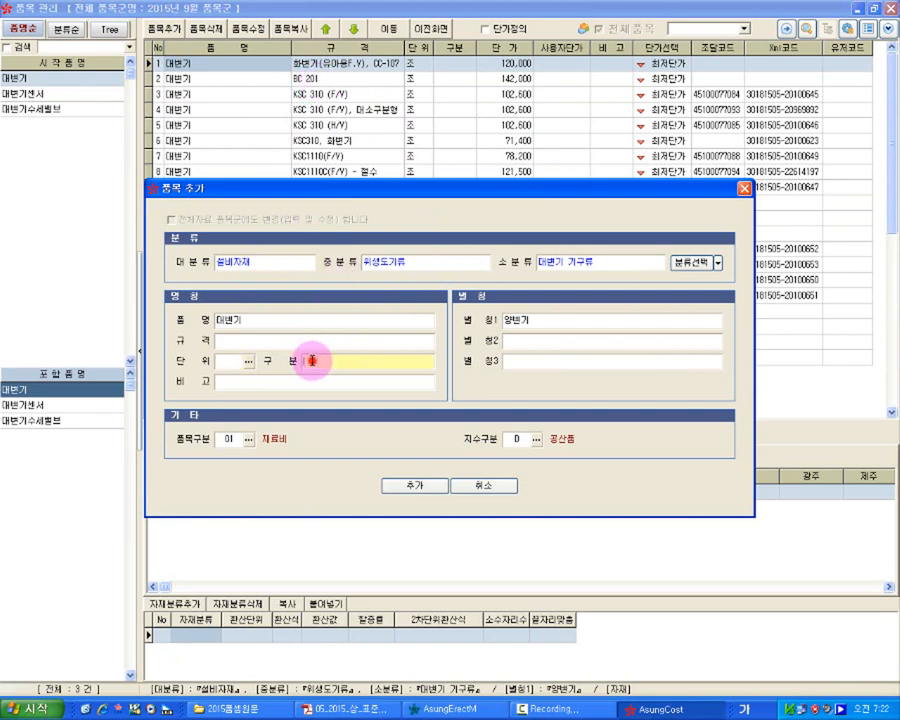
Enter BC 201 as the new item's 규격 and 조 as its 단위, and try to add it without a 구분
left_click(259, 344)
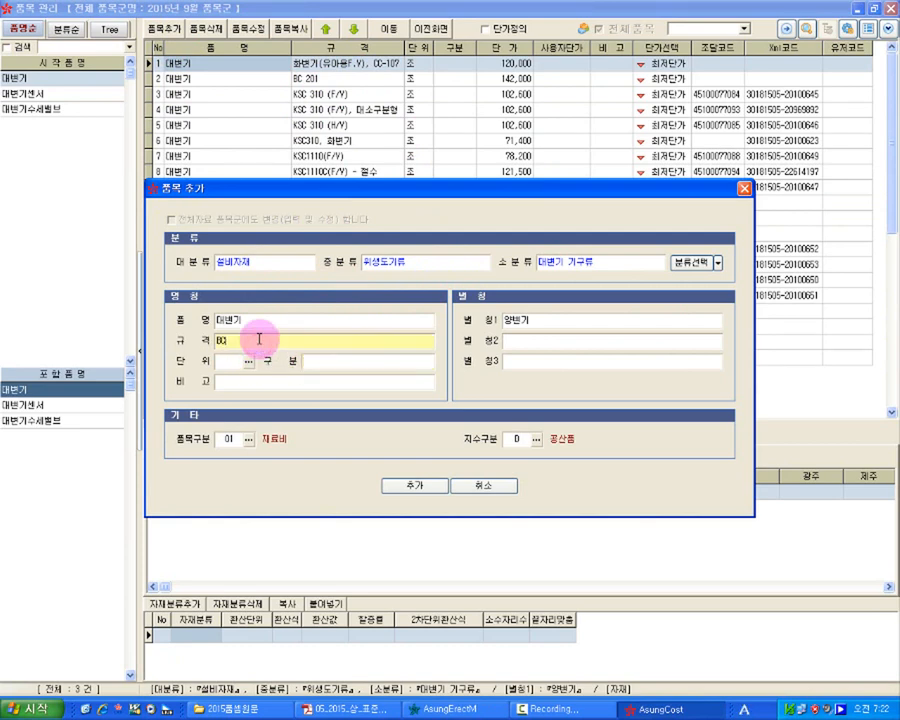
key("Tab")
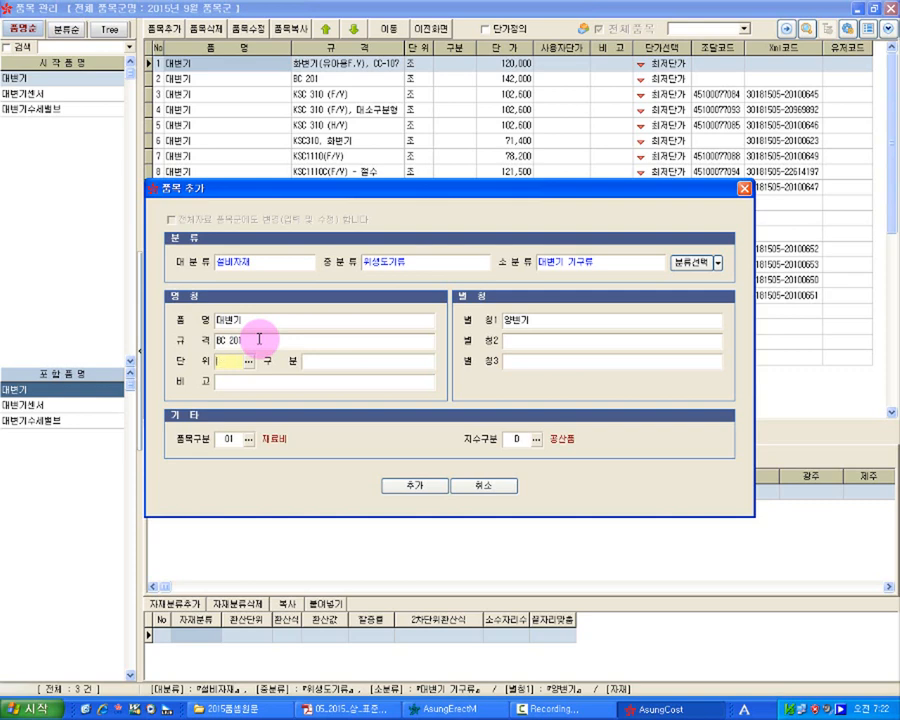
key("Tab")
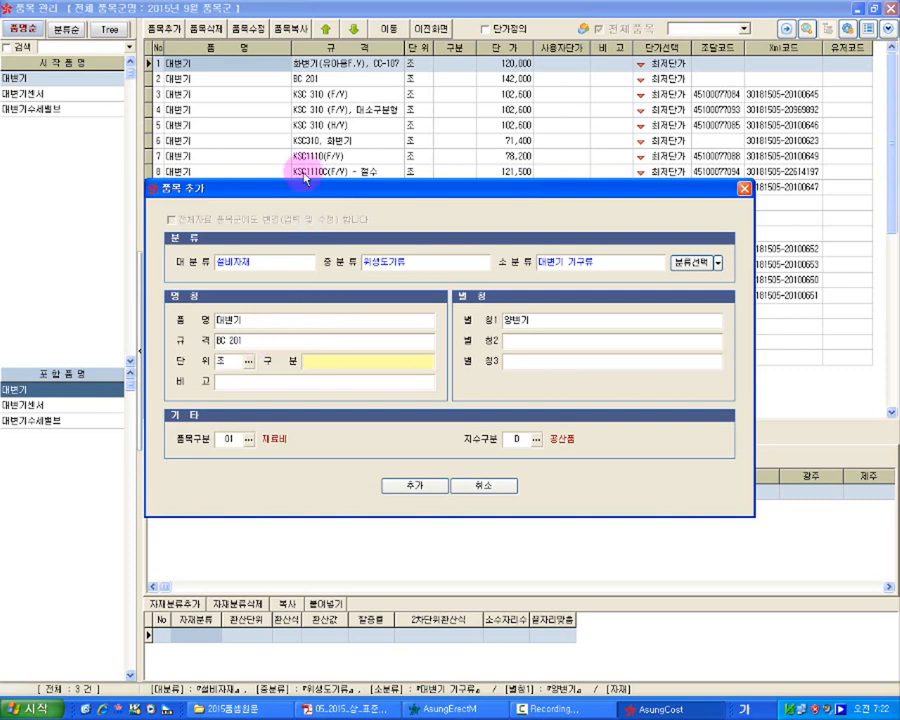
left_click(399, 485)
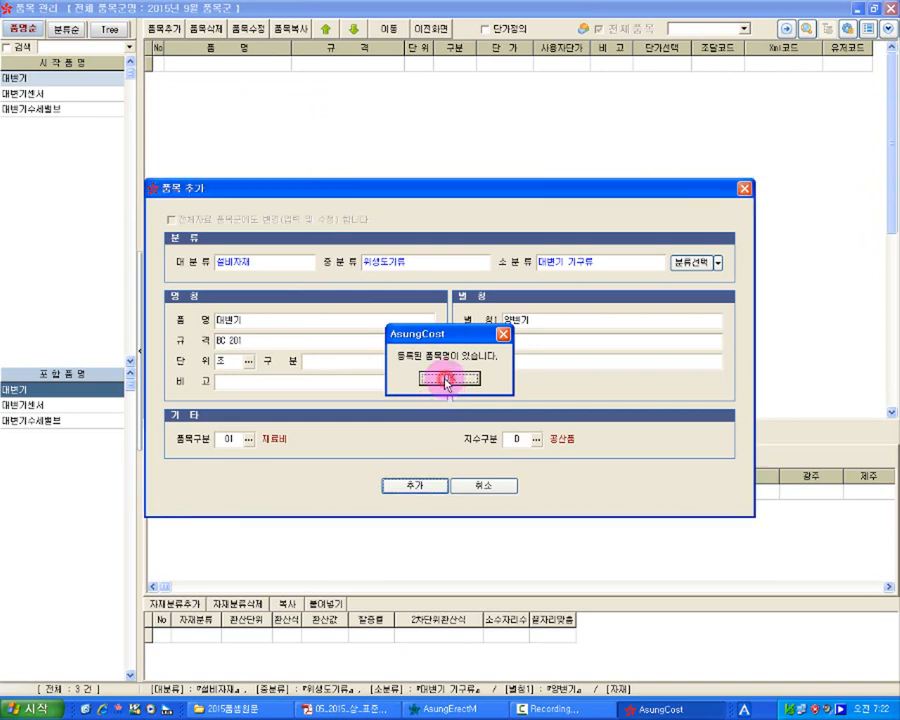
left_click(447, 379)
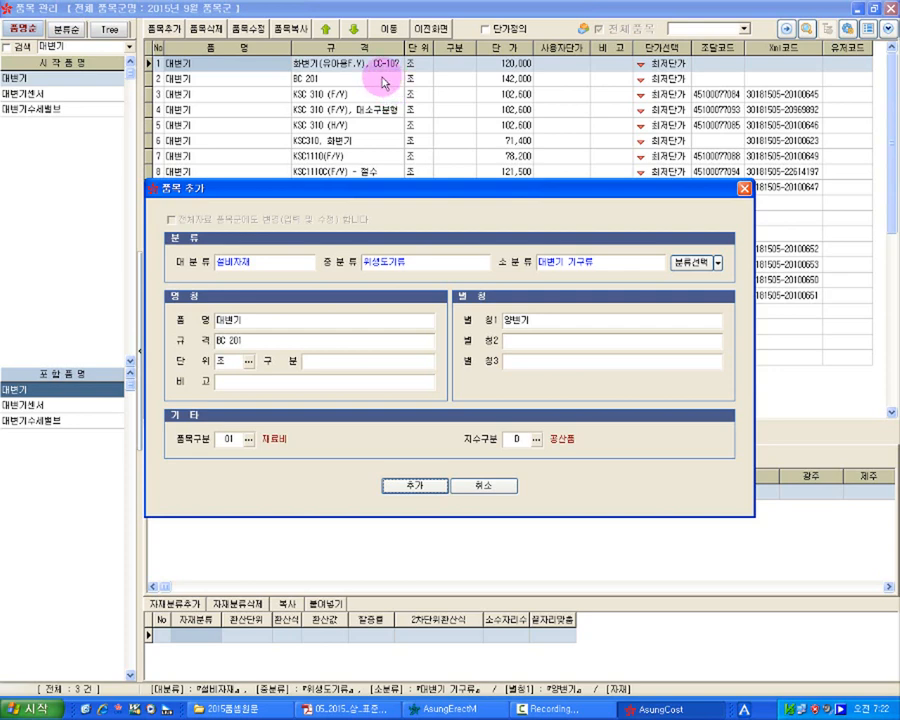
Set the new item's 구분 to 000시, add the item, and select its 구분 in the list
left_click(321, 362)
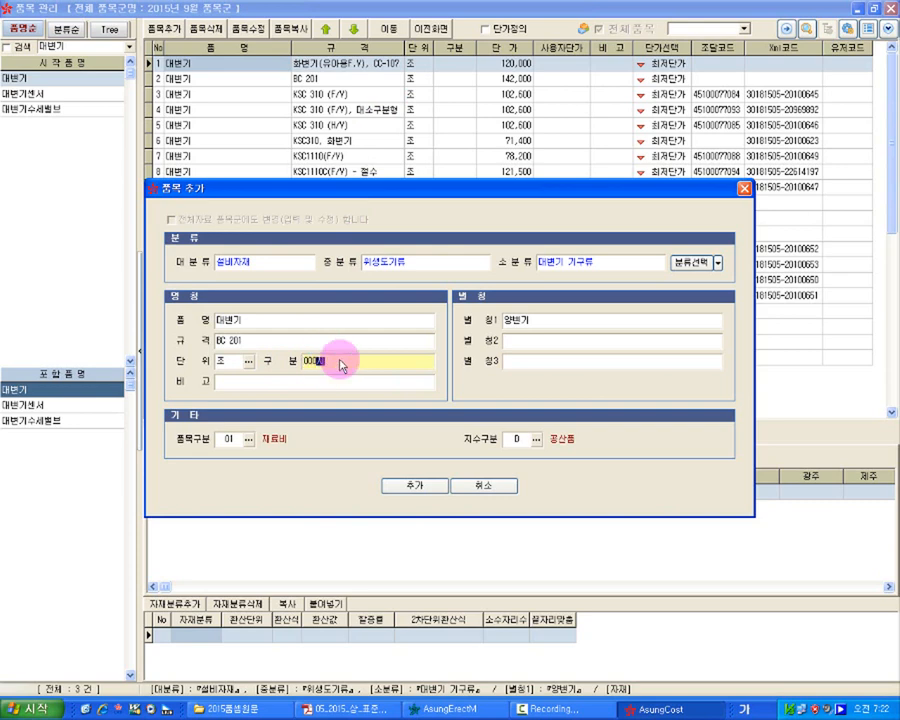
left_click_drag(340, 361, 237, 393)
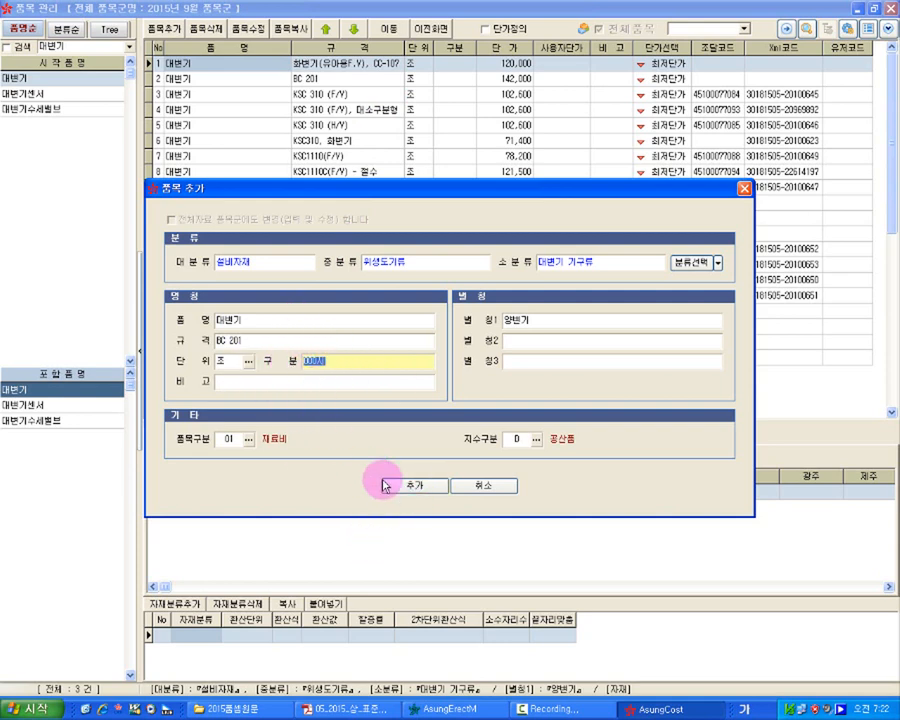
left_click(416, 486)
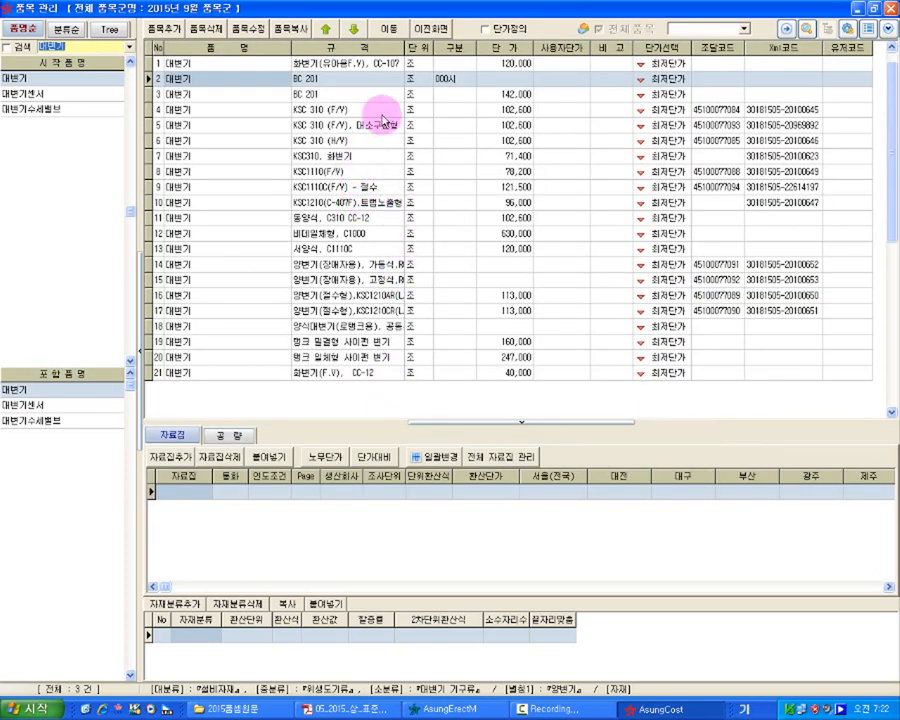
left_click(455, 84)
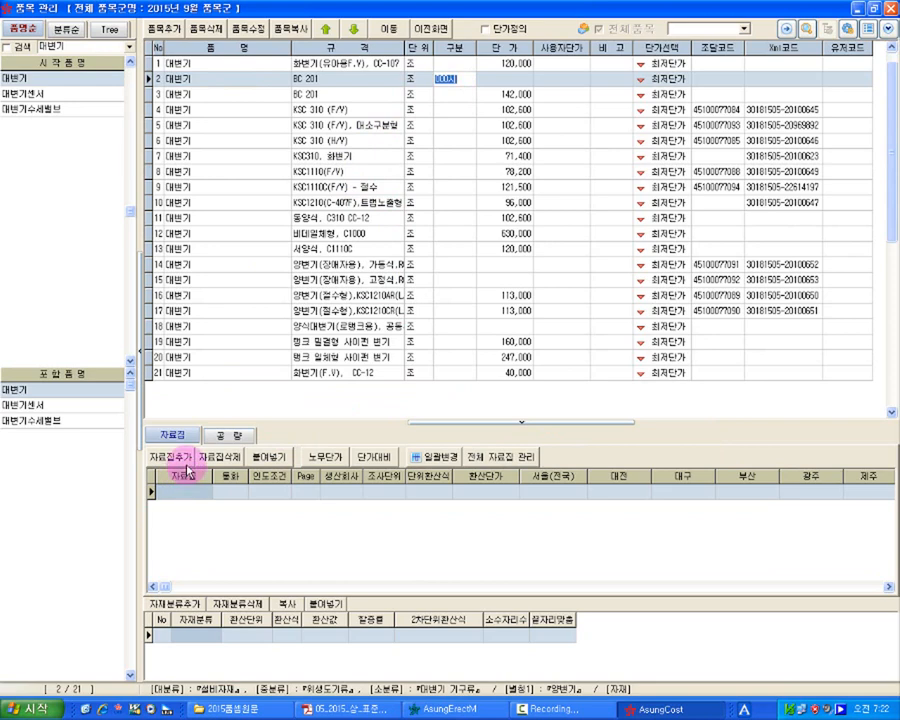
Add a 조사단가 price source to the 000시 BC 201 item with a 서울(전국) price of 100000
left_click(179, 458)
left_click(203, 491)
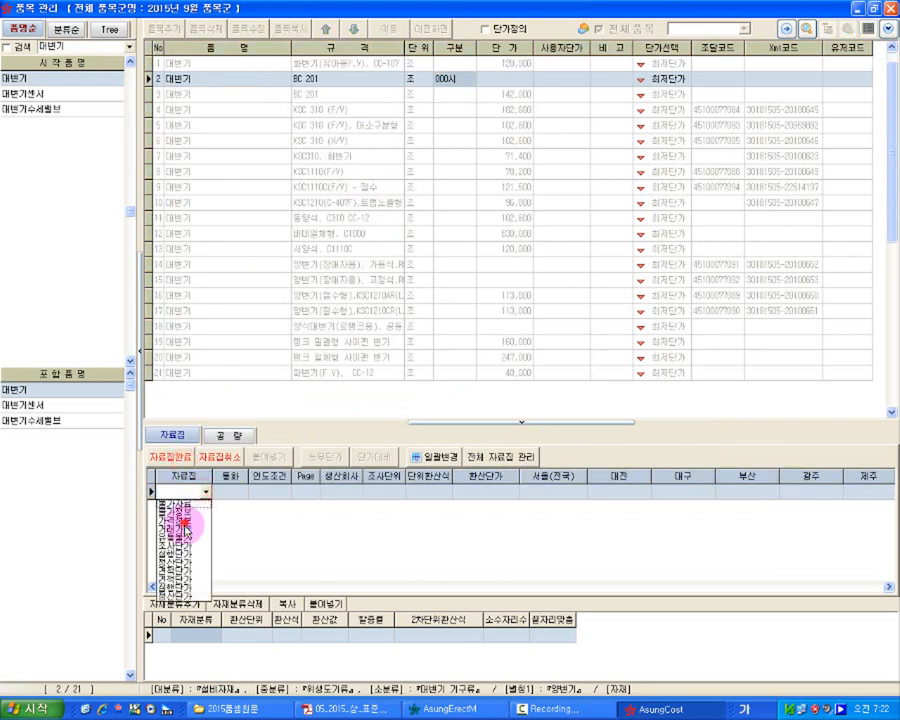
left_click(191, 530)
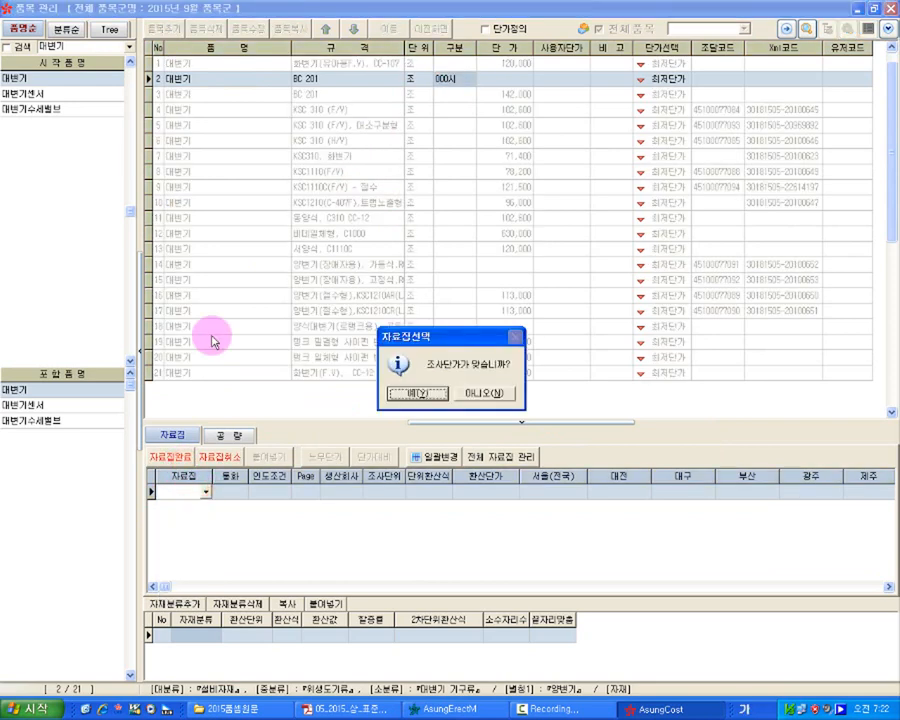
left_click(418, 400)
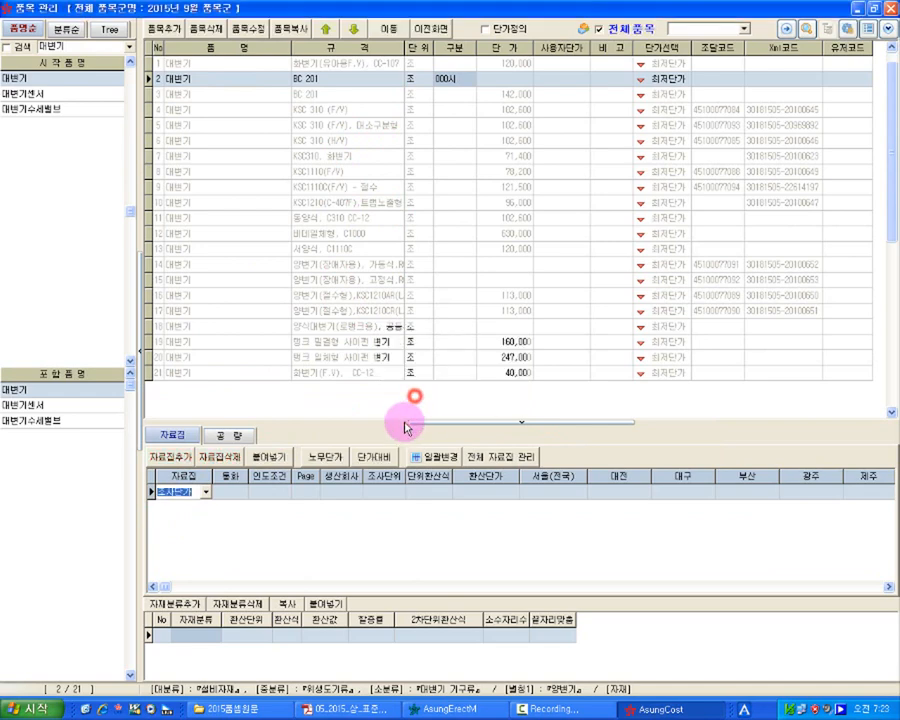
left_click(537, 491)
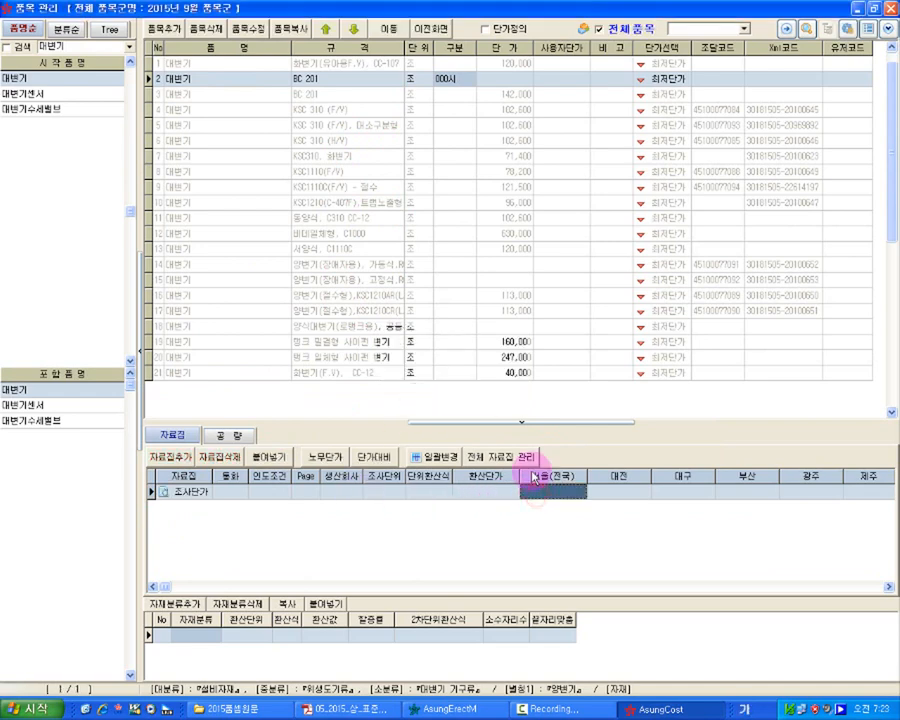
type("100000")
key("Return")
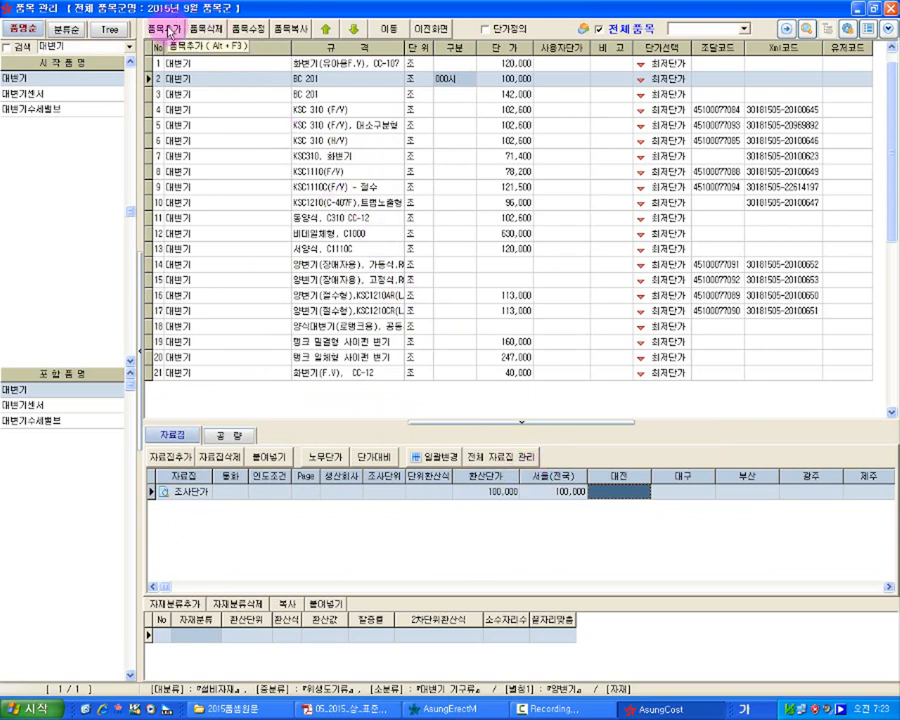
Copy the 000시 BC 201 item as a new item with the 규격 BC 301
left_click(170, 30)
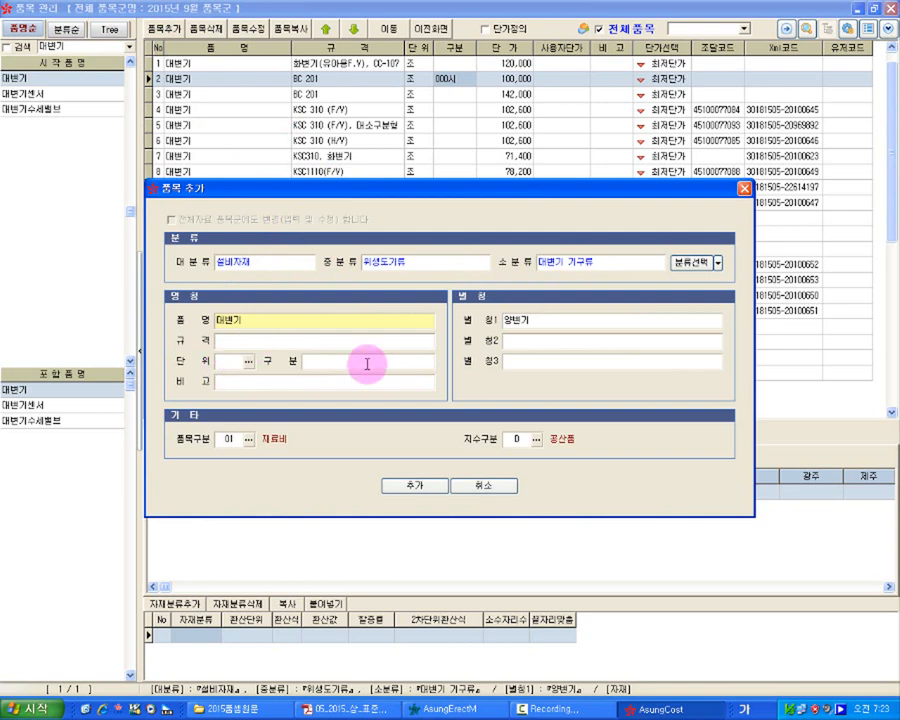
left_click(500, 485)
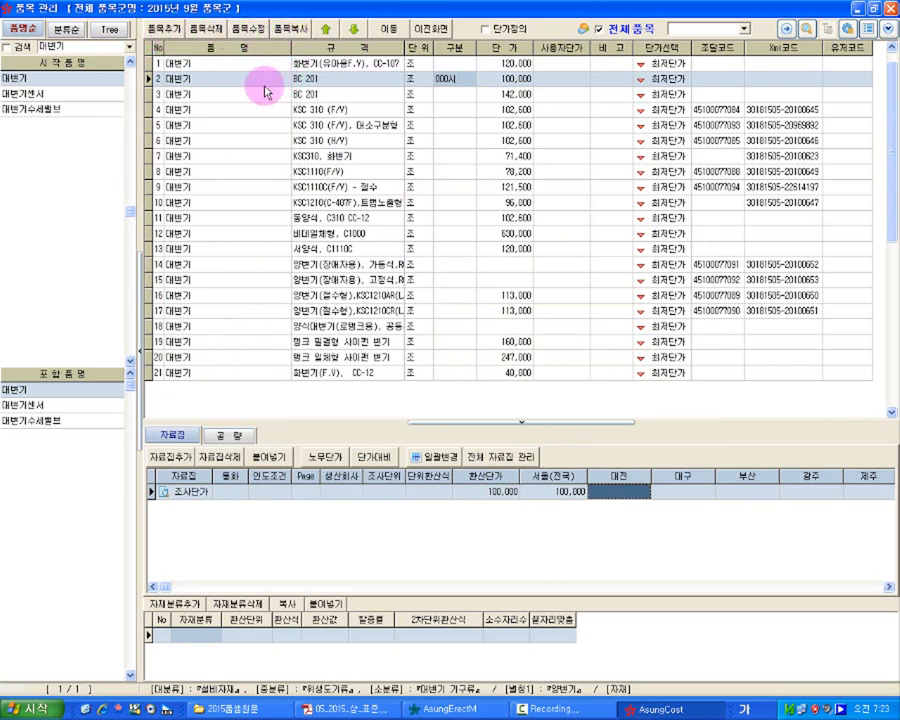
left_click(307, 82)
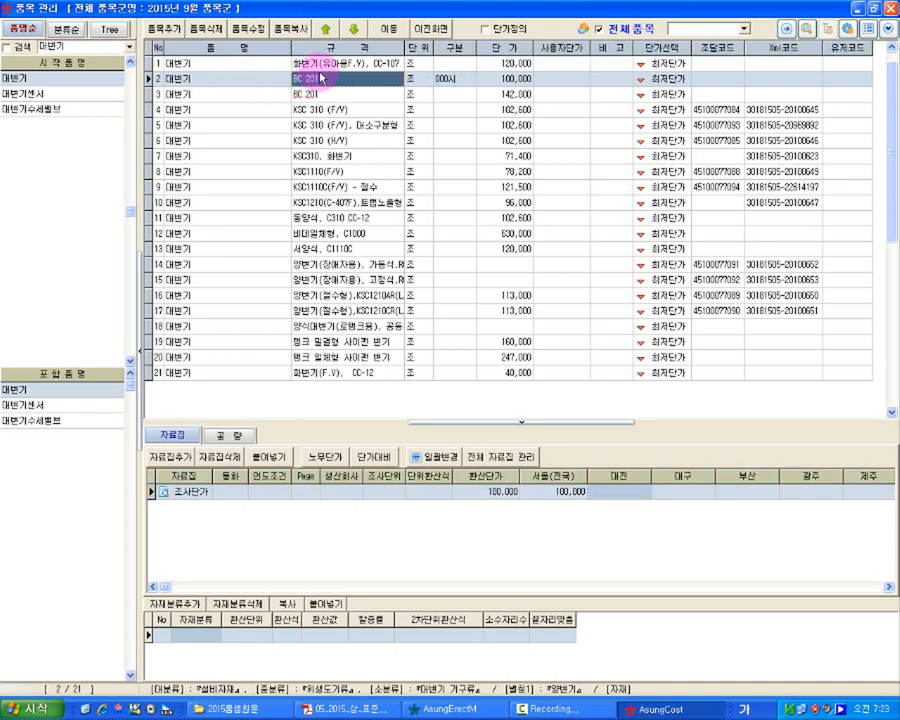
left_click(290, 29)
left_click(238, 341)
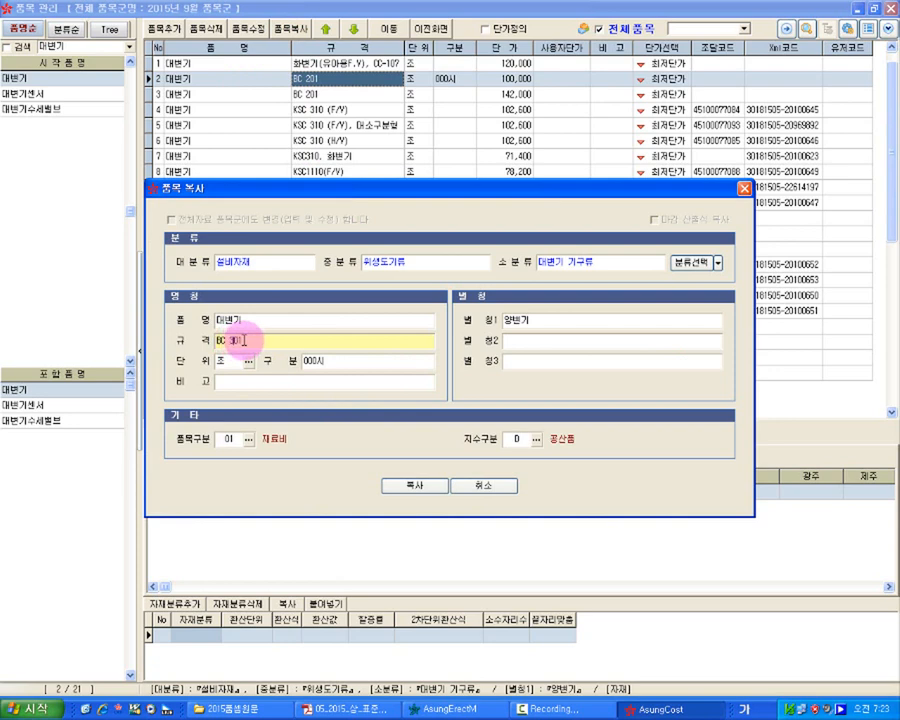
left_click(408, 484)
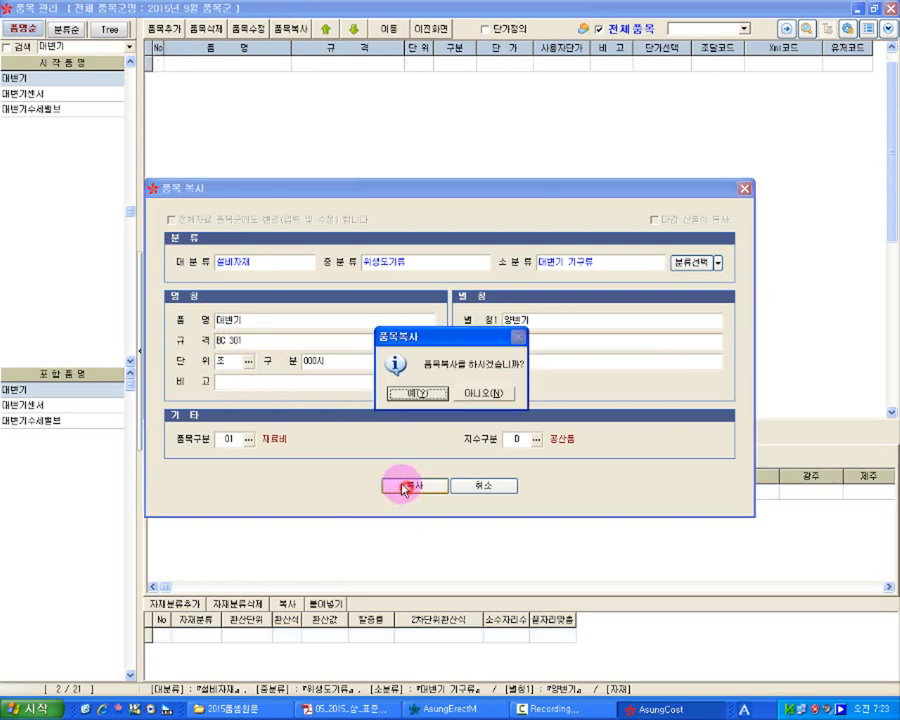
left_click(435, 392)
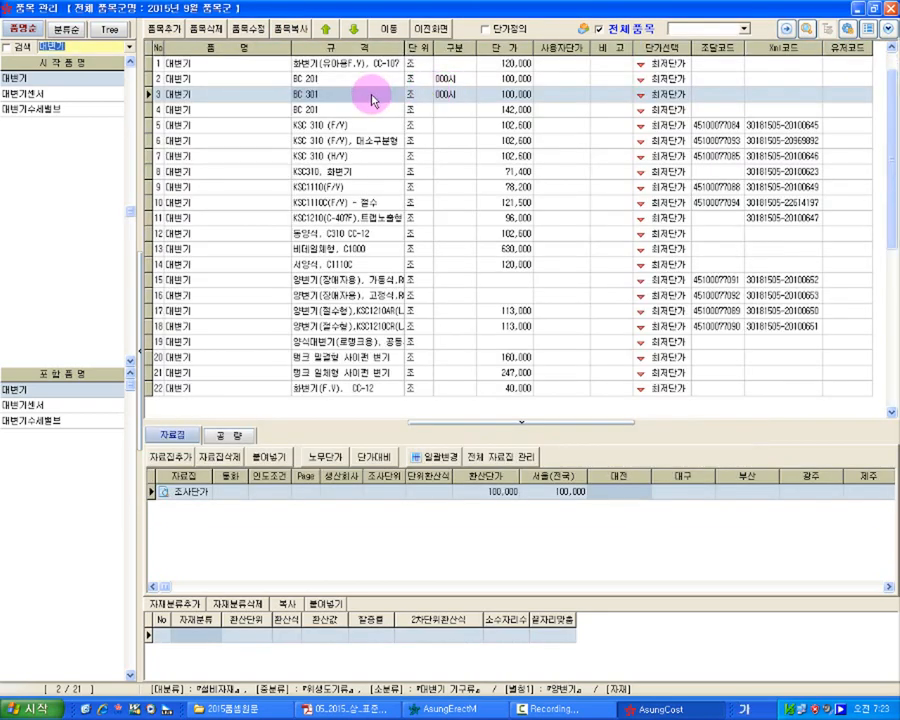
Set the 서울(전국) price in the 조사단가 source of the BC 301 item to 90,000
left_click(226, 78)
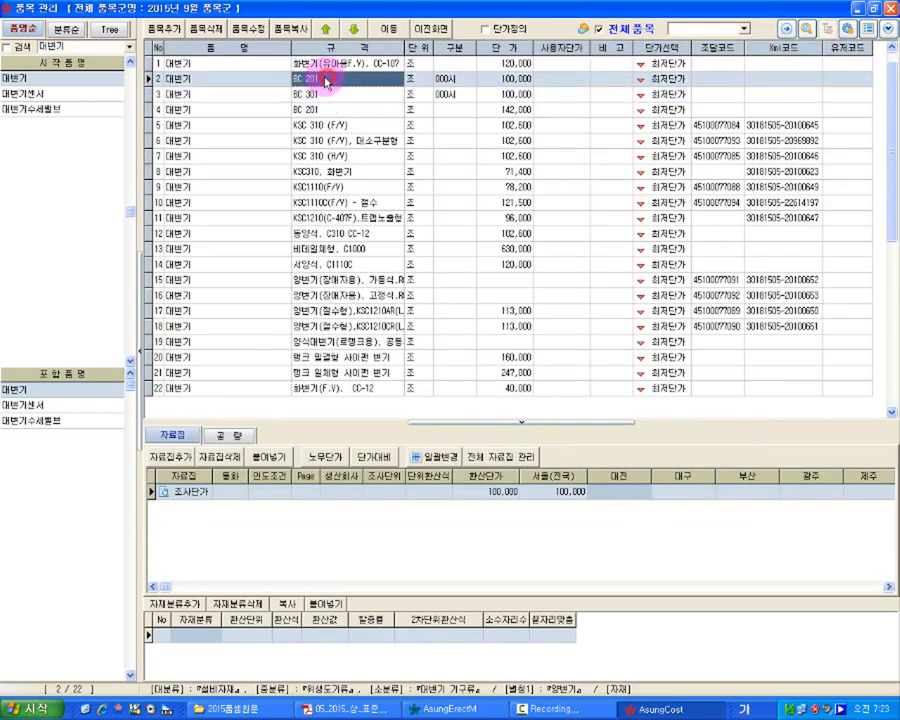
left_click(348, 95)
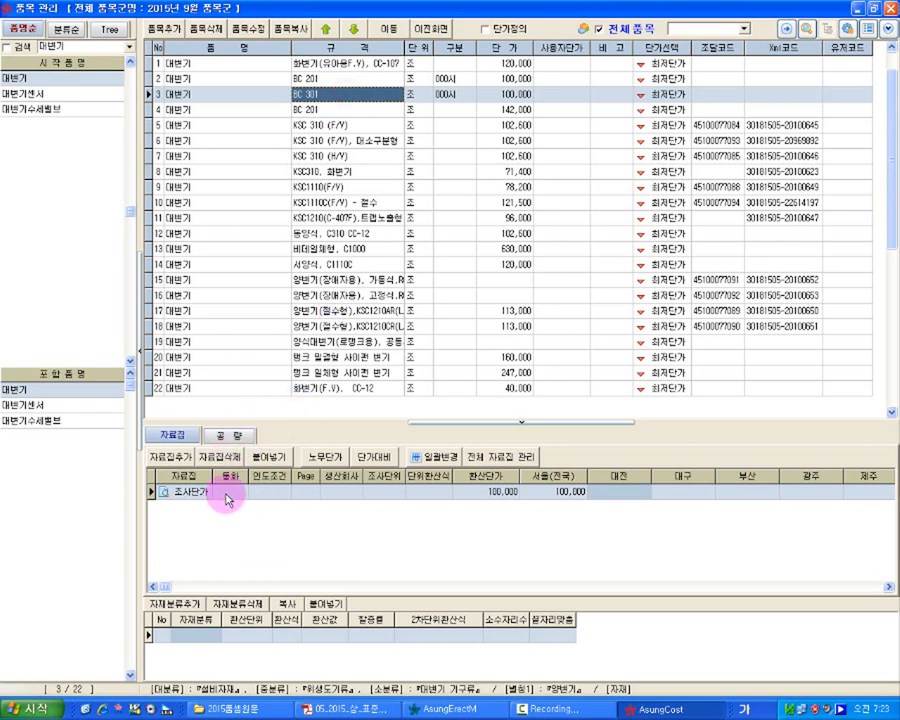
left_click(551, 492)
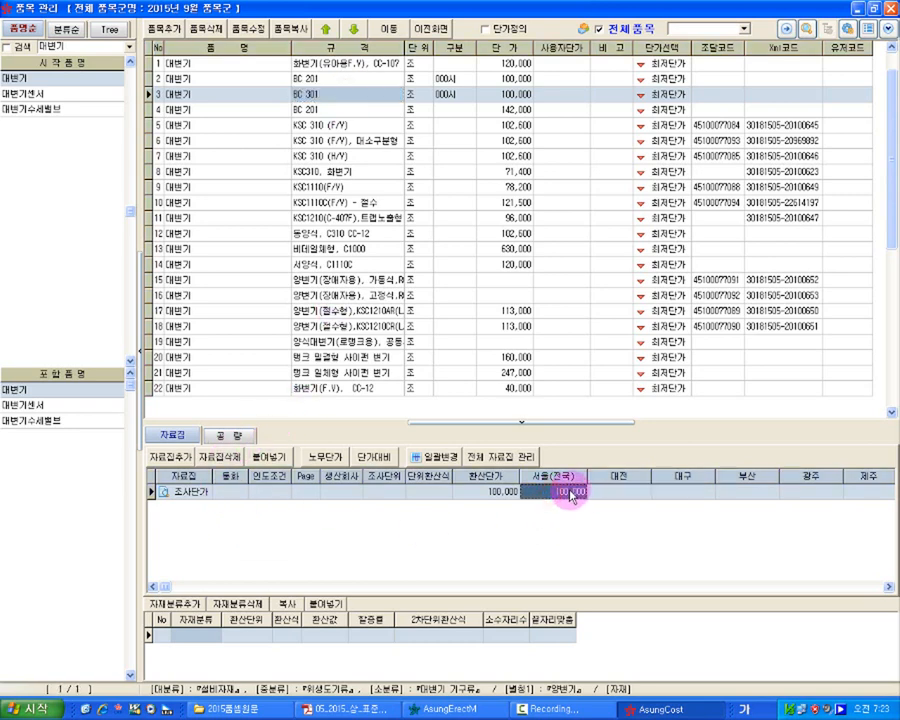
type("40,000")
key("Return")
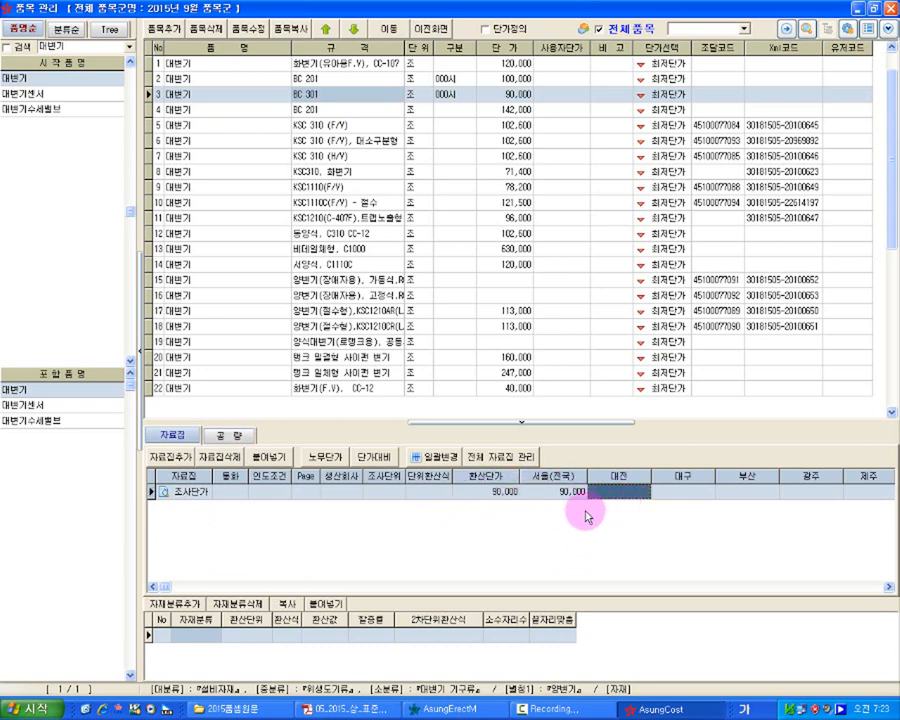
Copy the BC 201 item that has no 구분 as BC 201-1, and check the copy's 자료집 and 공량
left_click(224, 434)
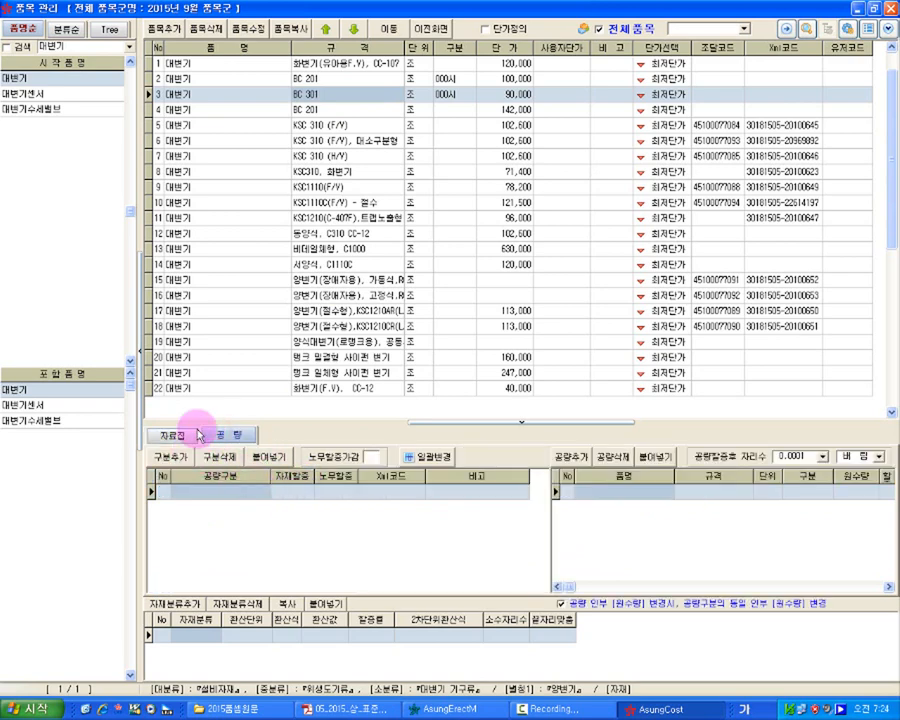
left_click(316, 108)
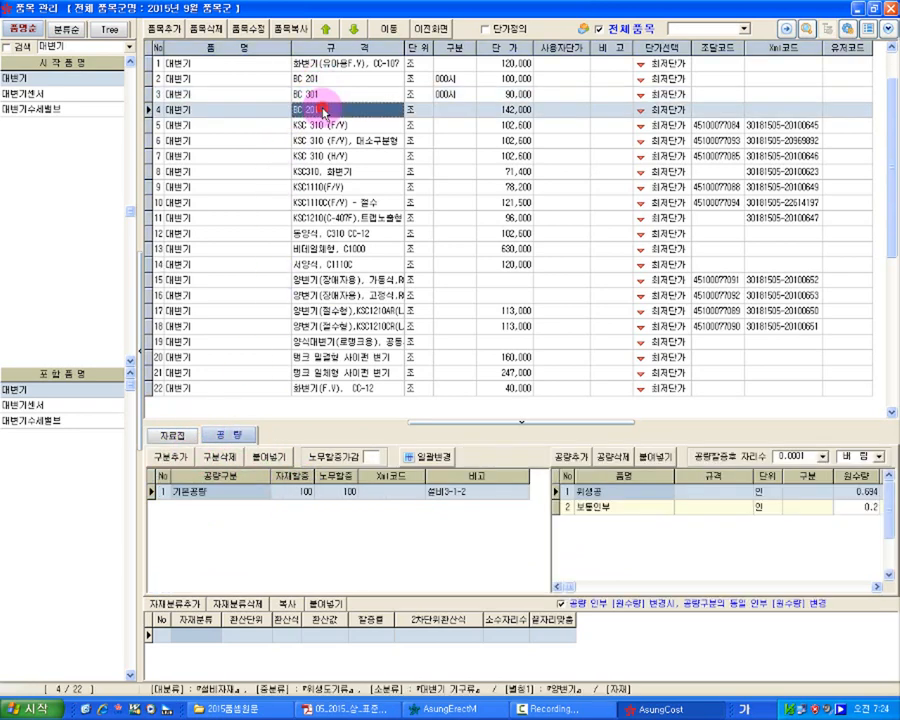
left_click(330, 79)
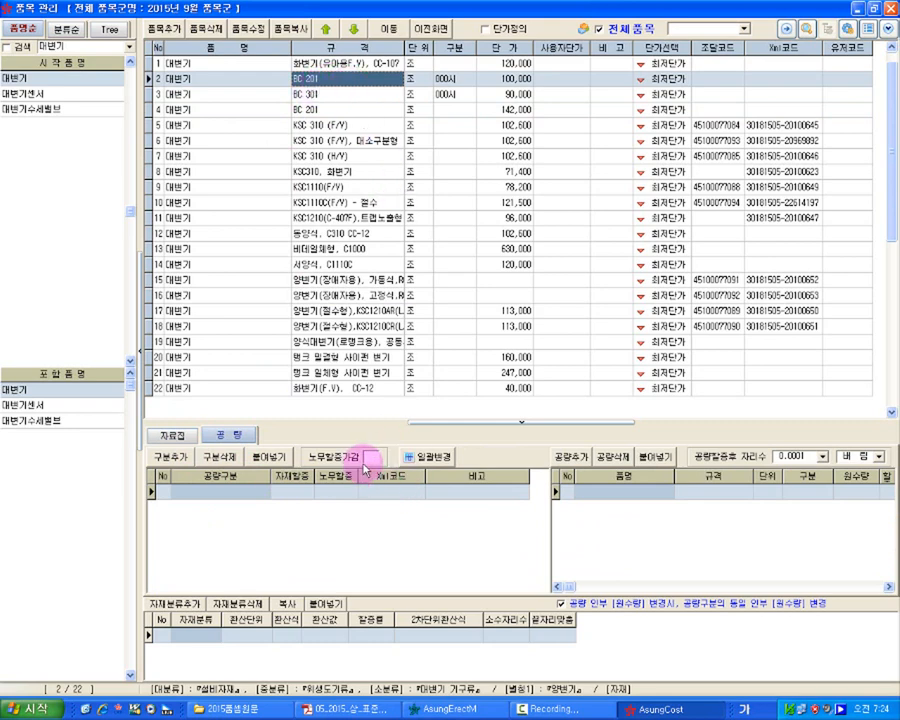
left_click(369, 112)
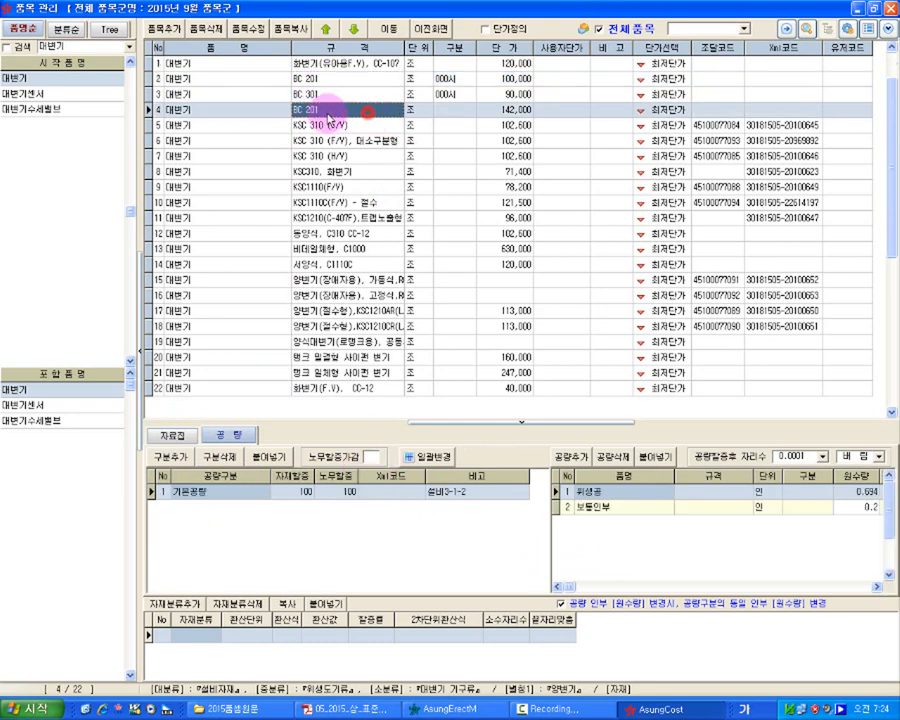
left_click(291, 30)
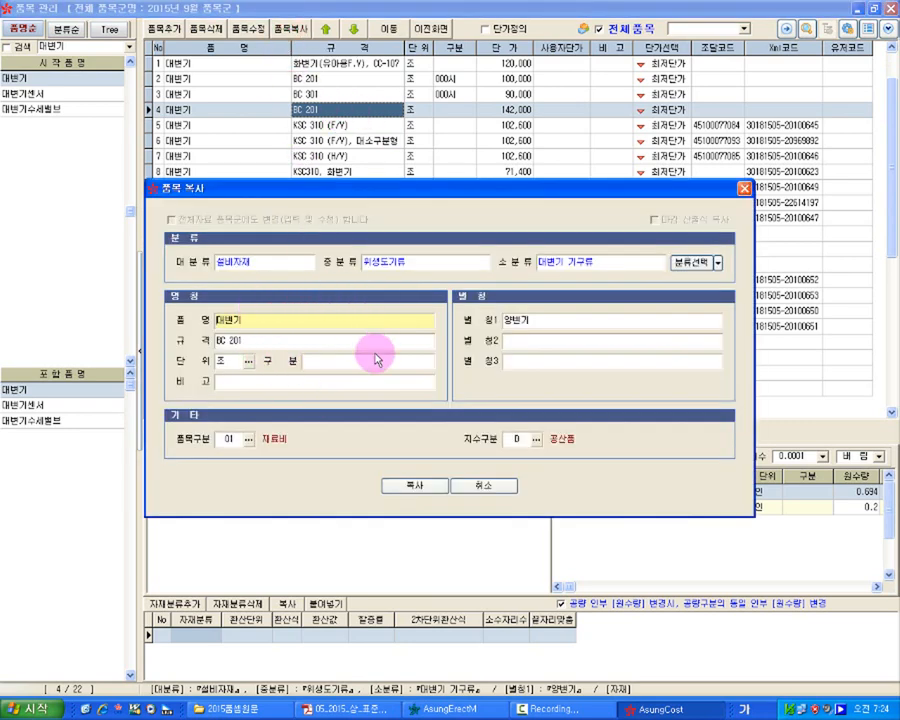
left_click(270, 340)
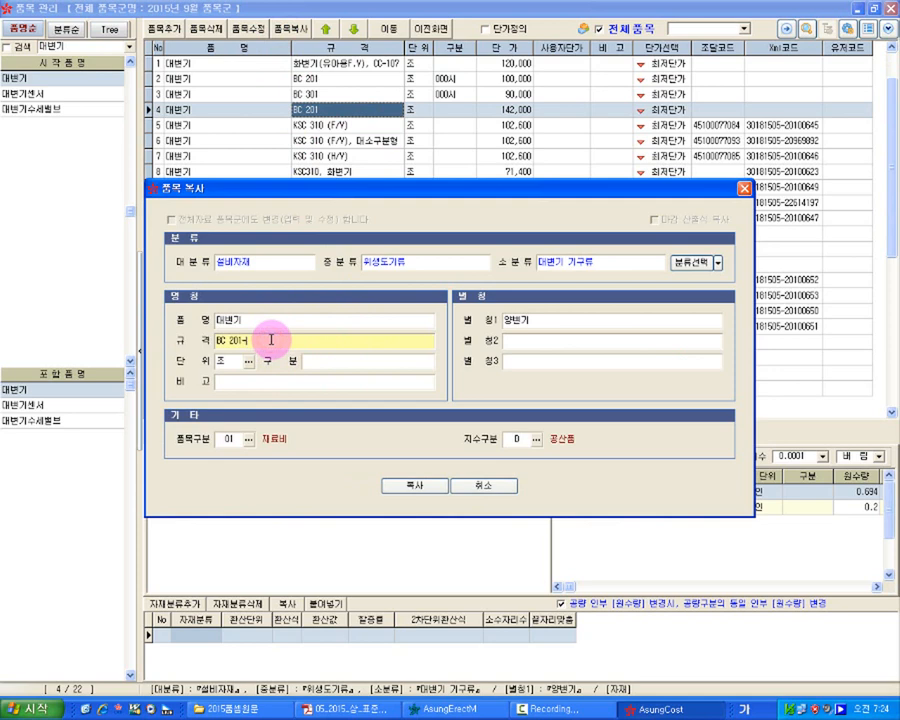
type("-1")
left_click(400, 484)
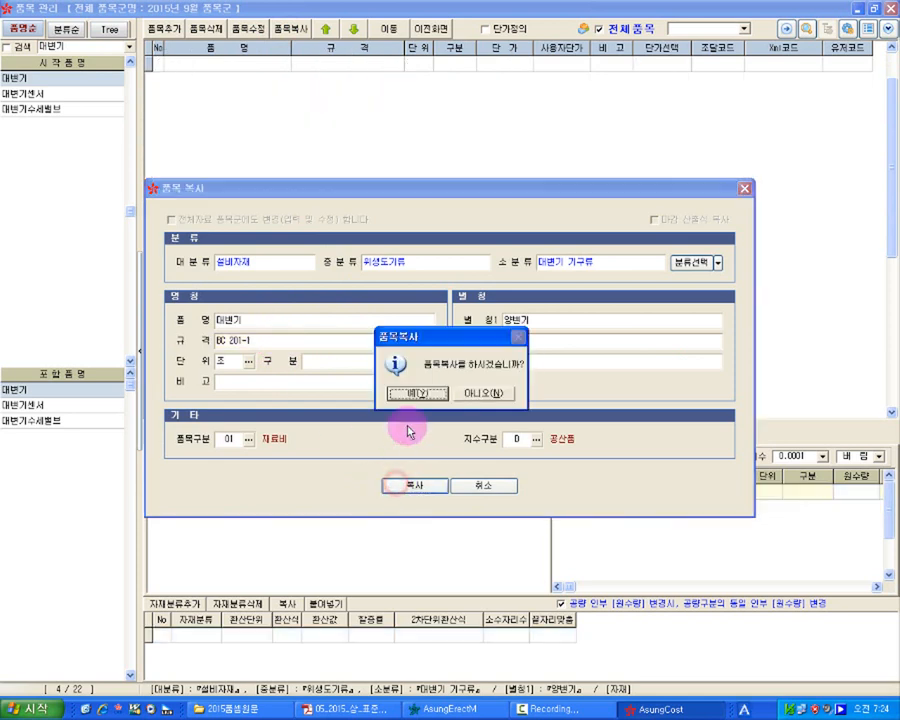
left_click(418, 394)
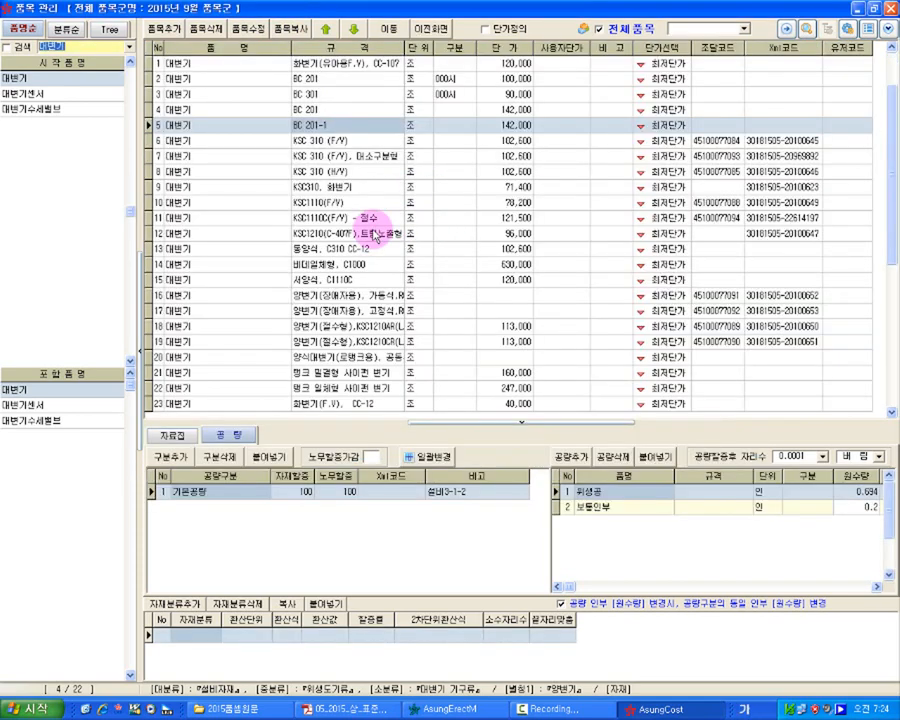
left_click(173, 435)
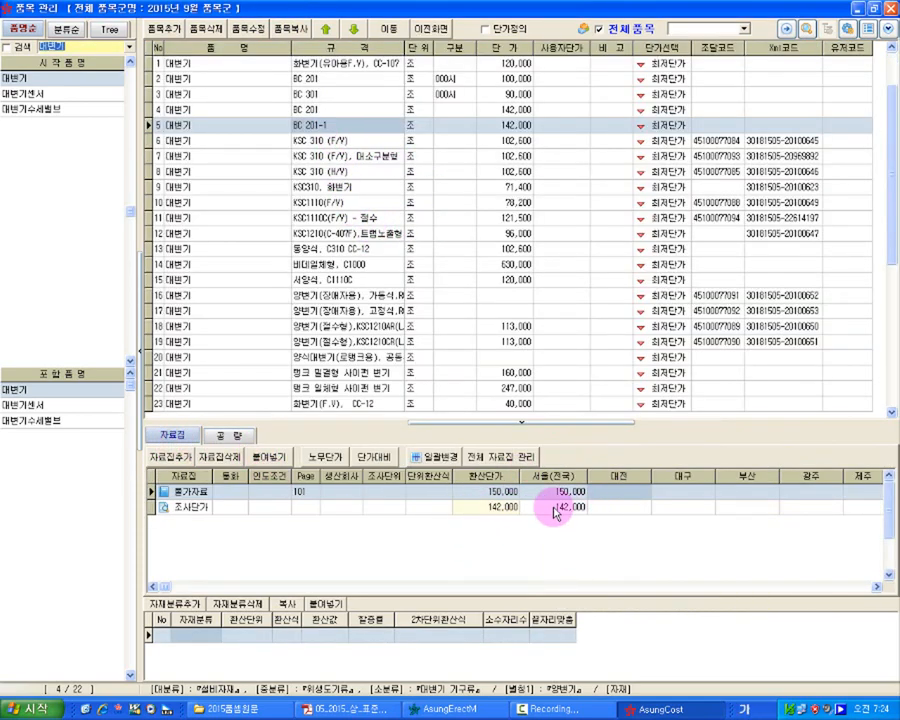
left_click(234, 434)
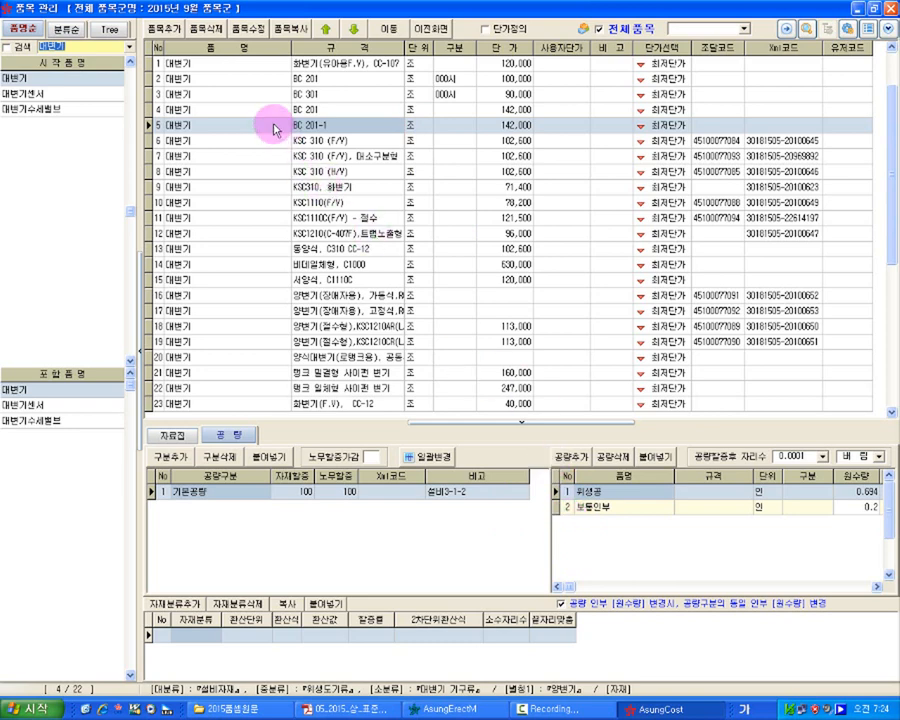
Start adding a new item and set its classification to 세면기 기구류 under 설비자재, 위생도기류
left_click(160, 28)
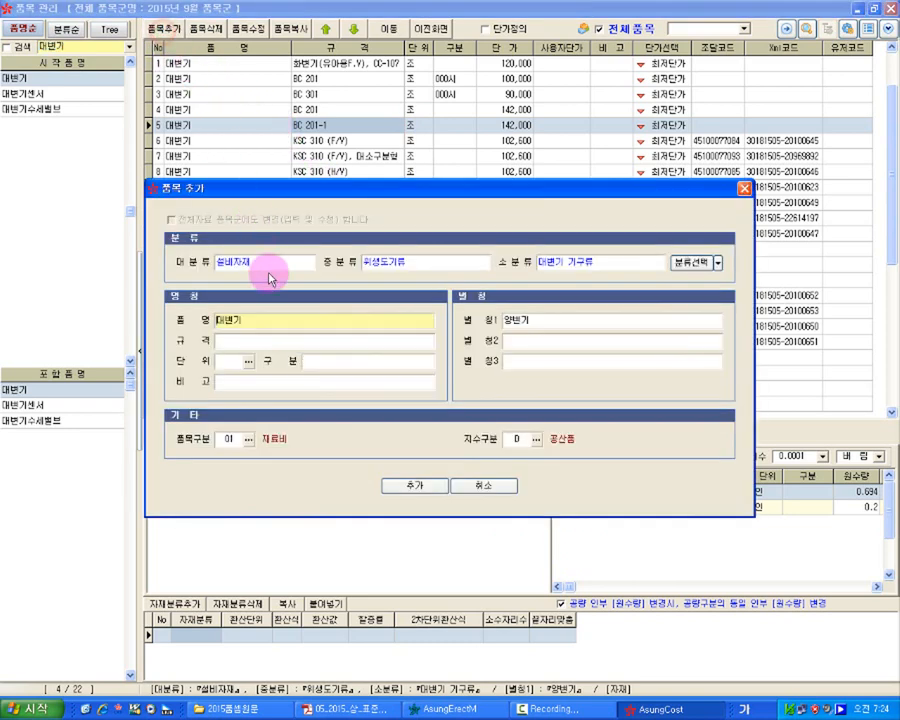
double_click(255, 320)
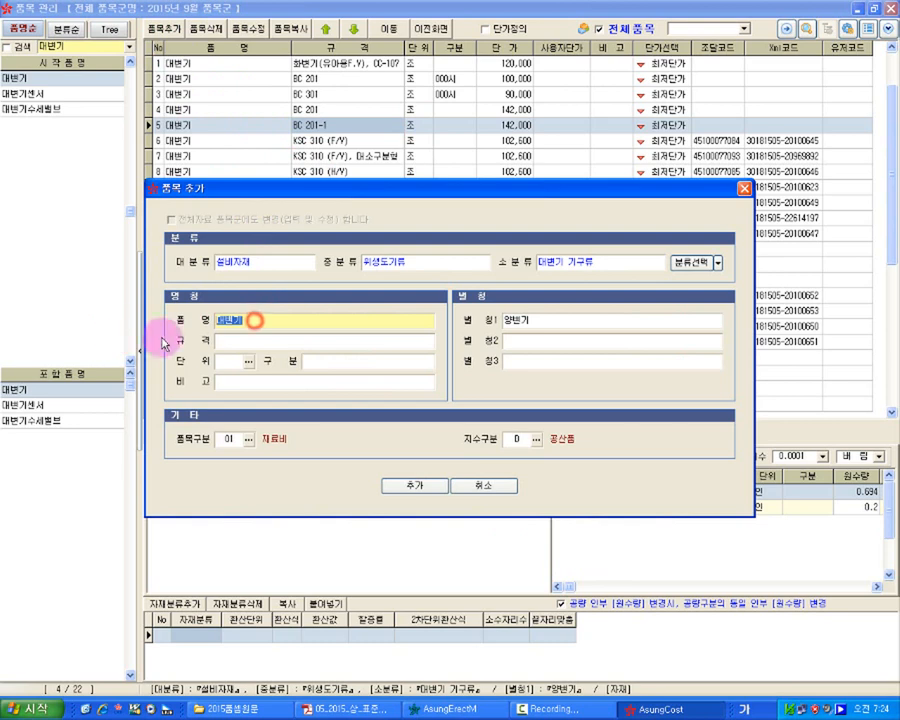
left_click(278, 320)
type("1")
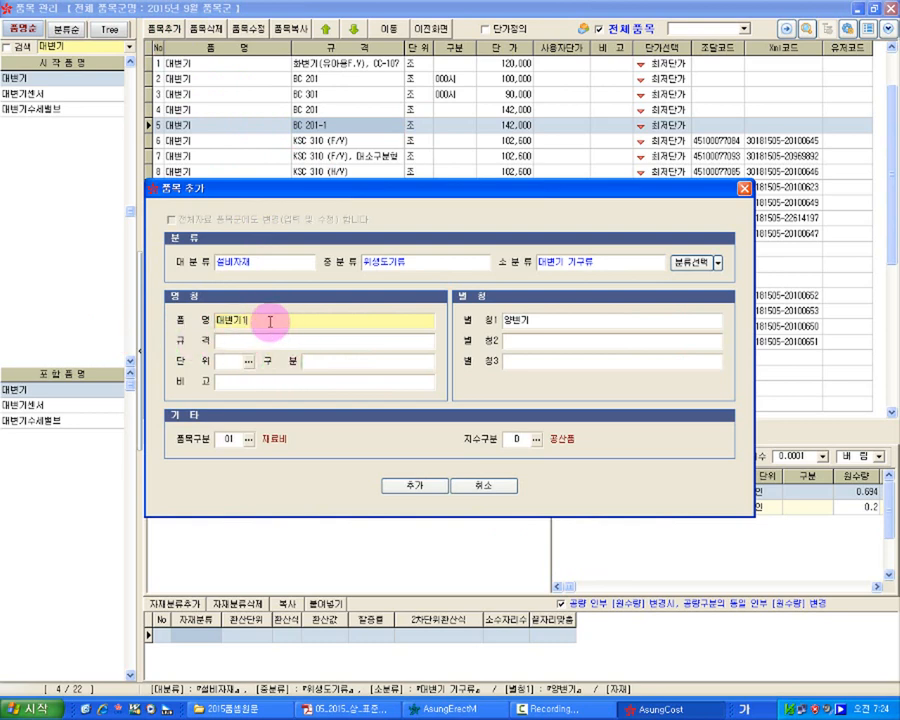
left_click(684, 262)
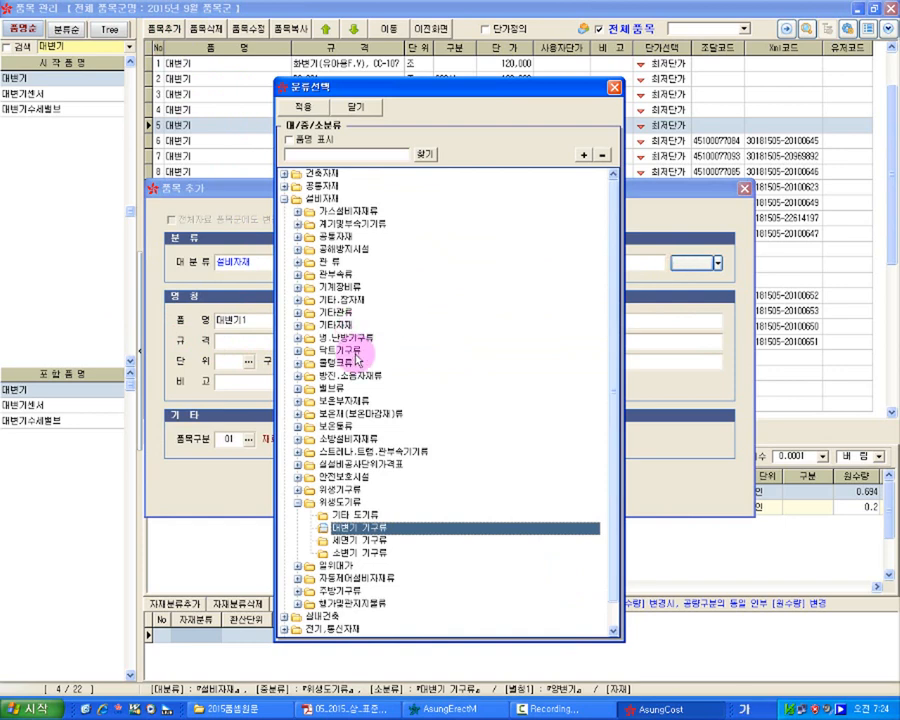
left_click(342, 541)
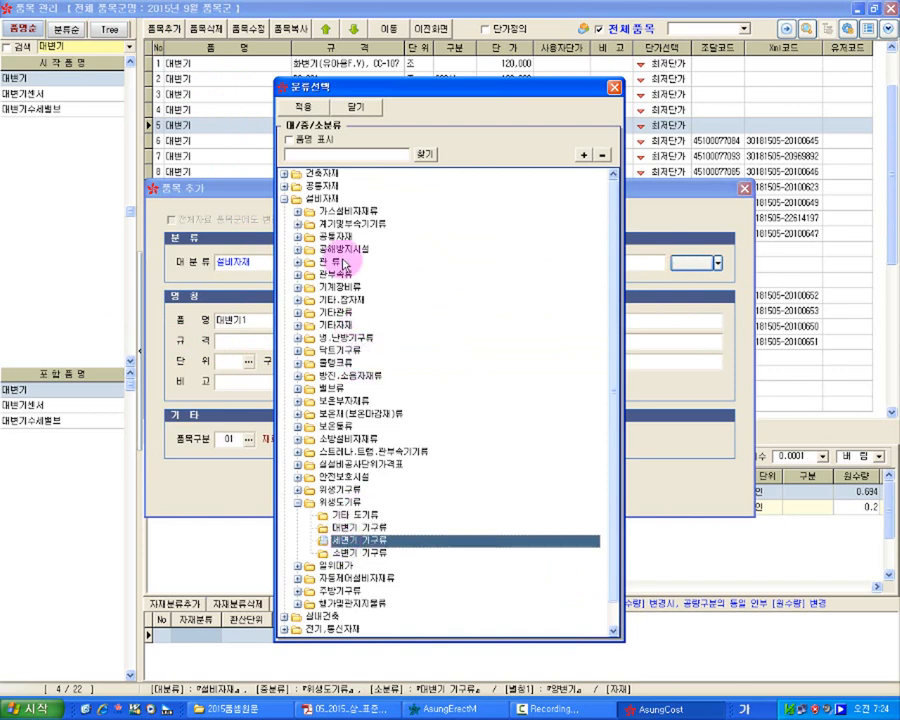
left_click(305, 105)
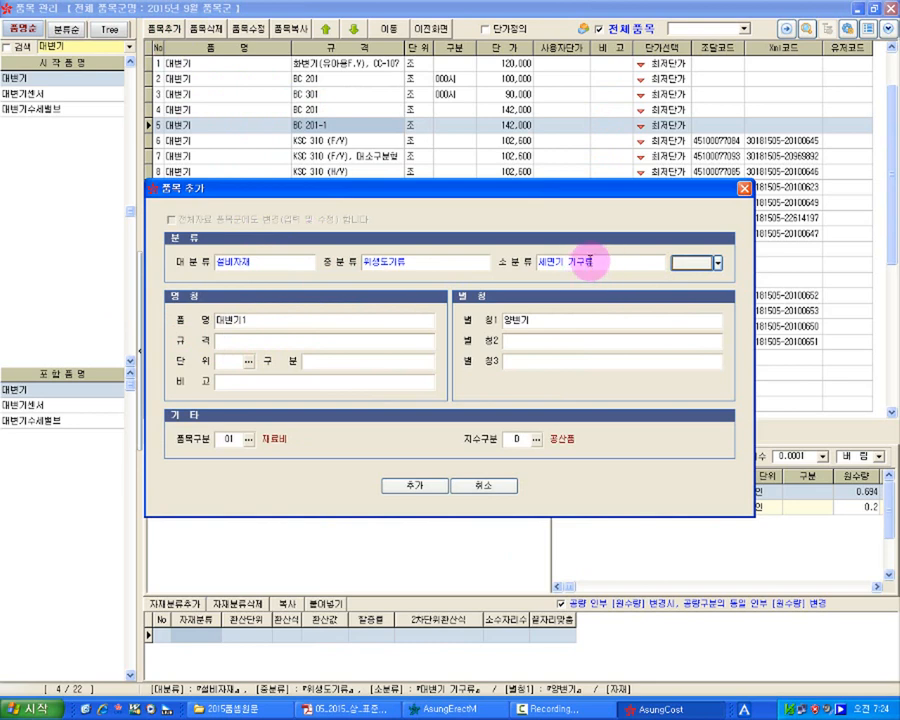
Enter 도기세면기 as the new item's 품명, LC001 as its 규격 and 조 as its 단위
left_click(268, 320)
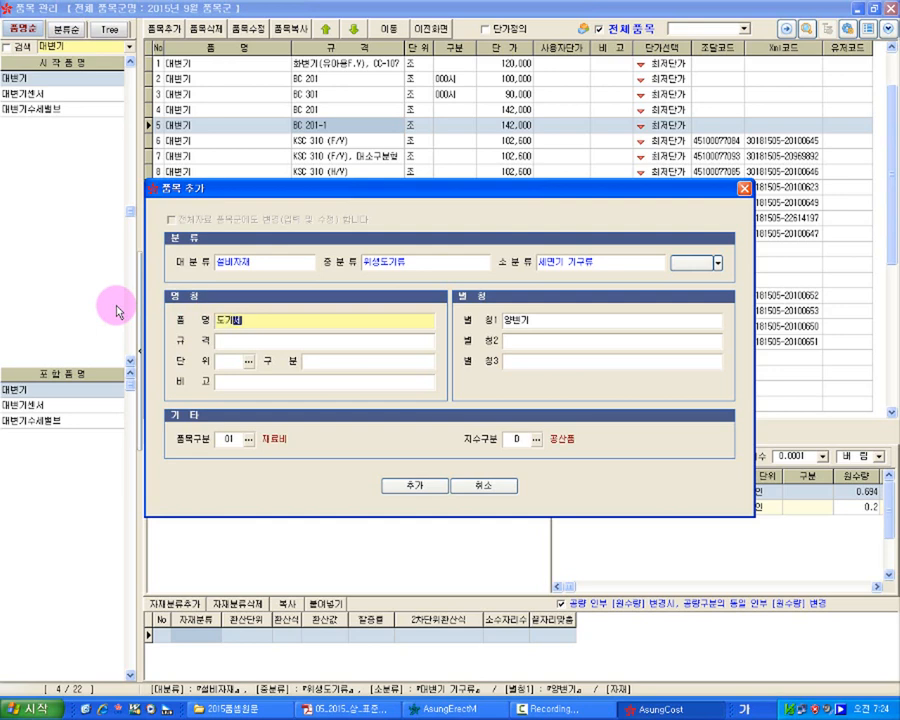
type("도기세면기")
key("Tab")
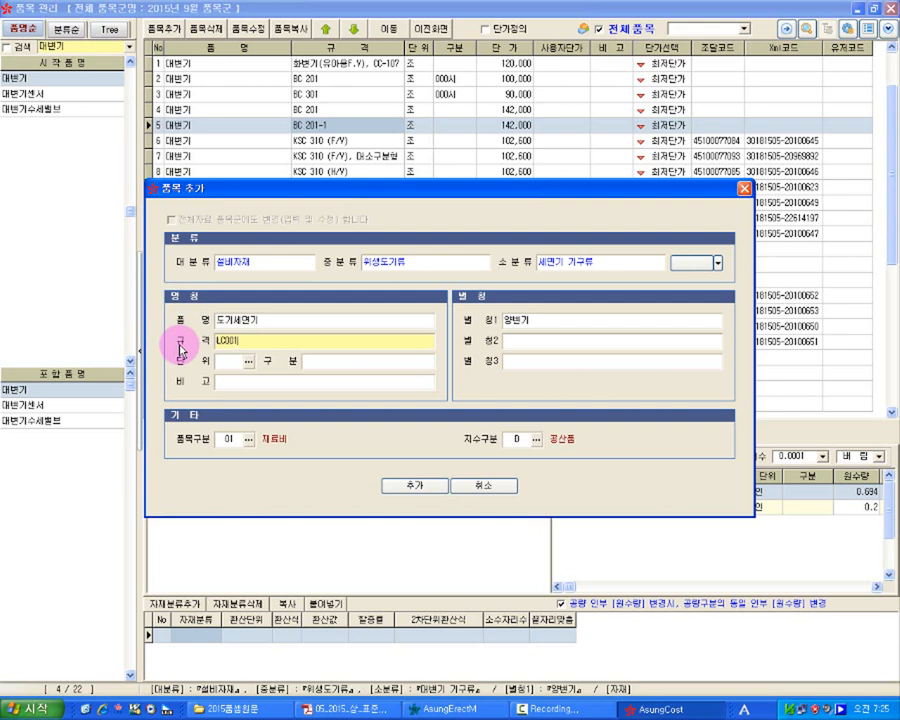
key("Return")
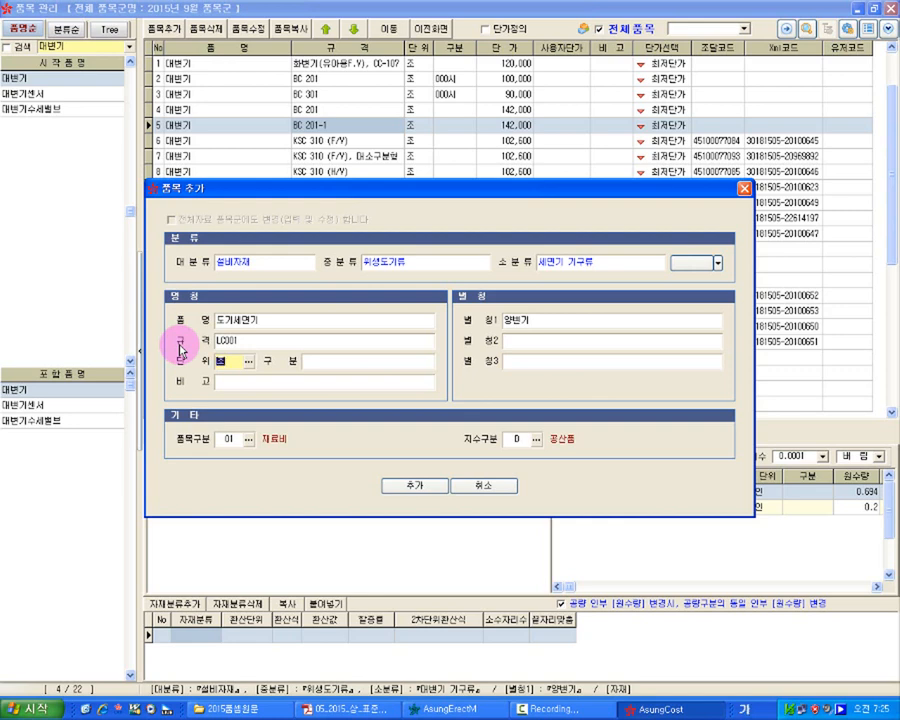
type("조")
key("Return")
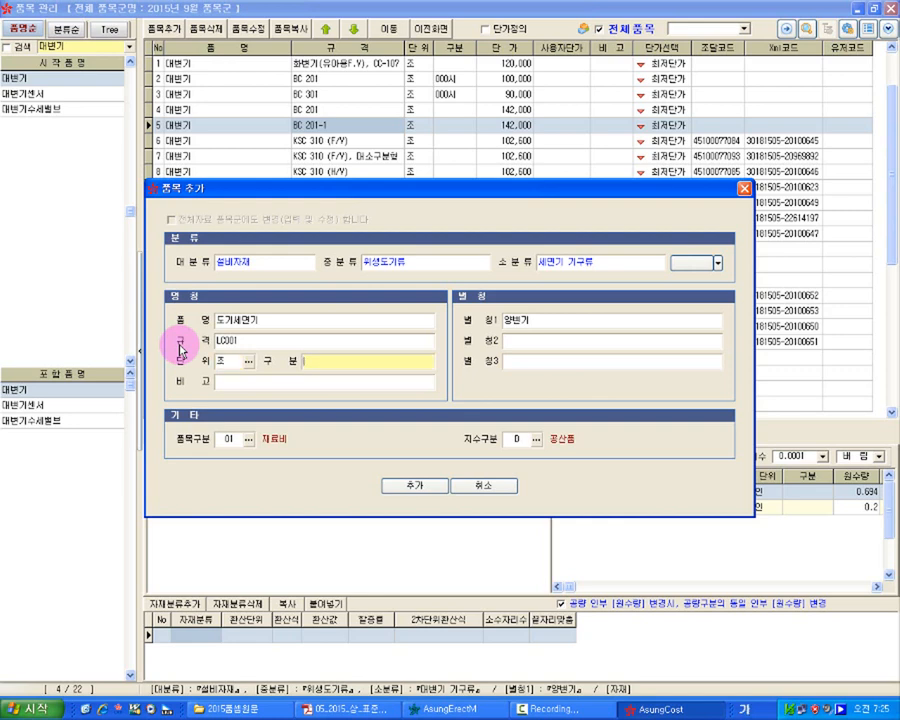
Clear the new item's 별칭1, keep 01 재료비 and 공산품 as its 품목구분 and 지수구분, and add the item
left_click(538, 322)
key("Delete")
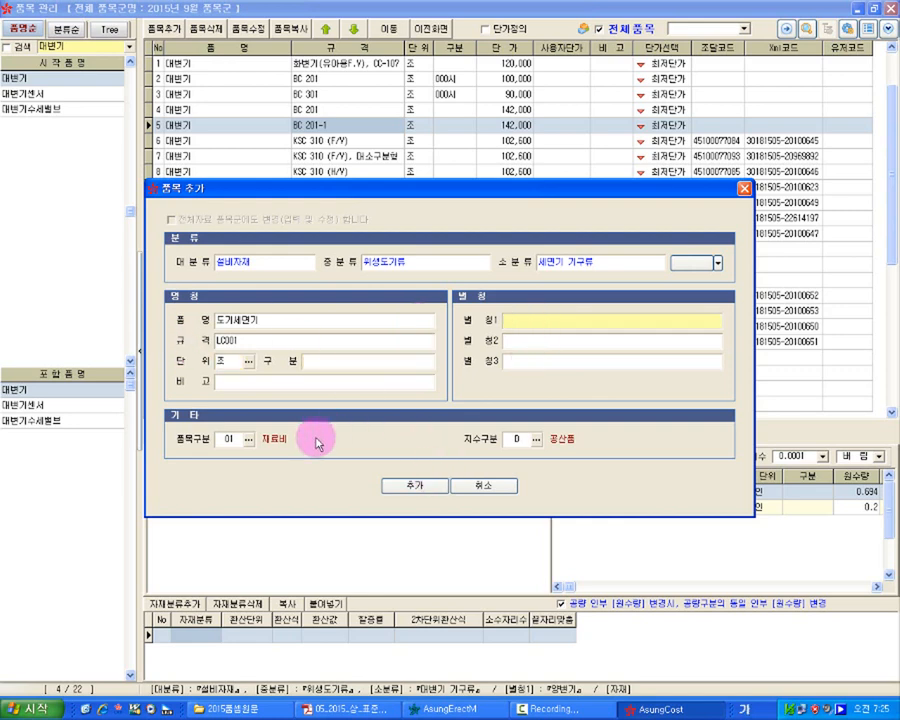
left_click(228, 443)
left_click(514, 440)
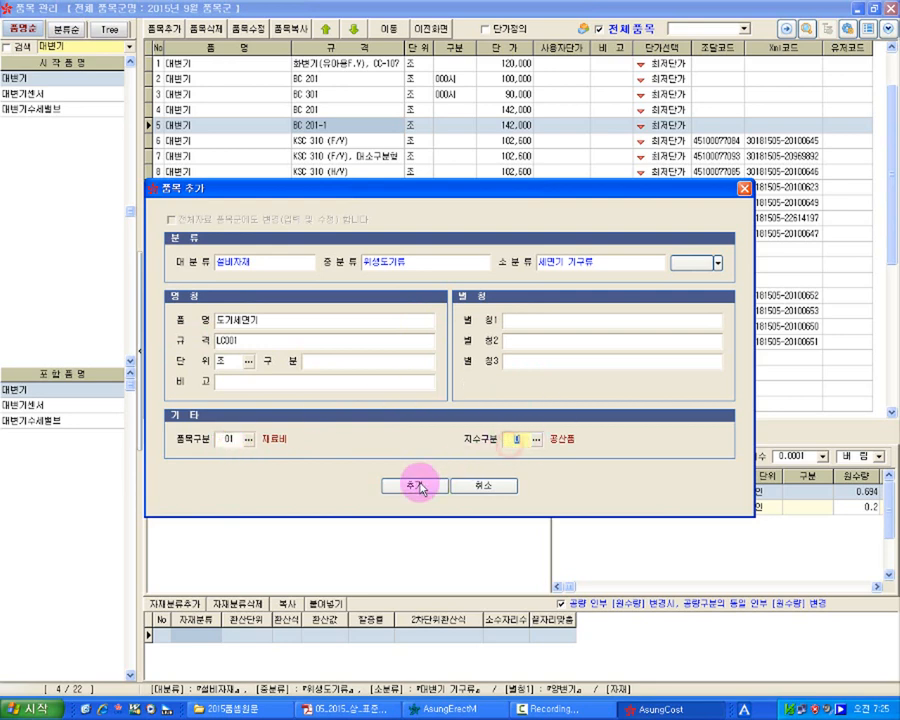
left_click(416, 487)
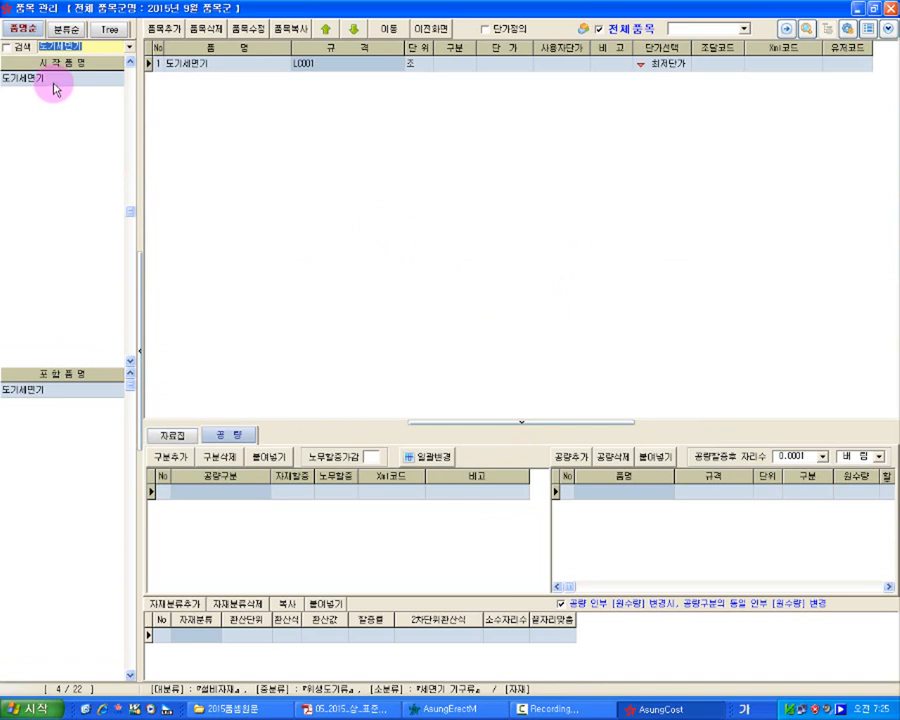
Add a 물가정보 자료집 entry to the 도기세면기 LC001 item and set its Page to 1-100
left_click(50, 78)
left_click(176, 435)
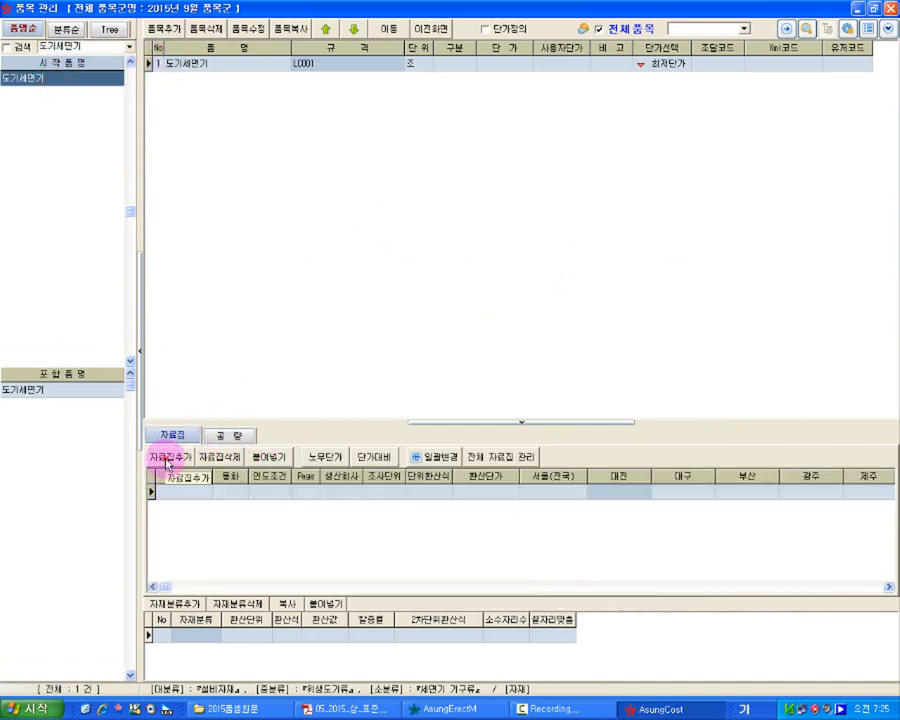
left_click(167, 460)
left_click(175, 491)
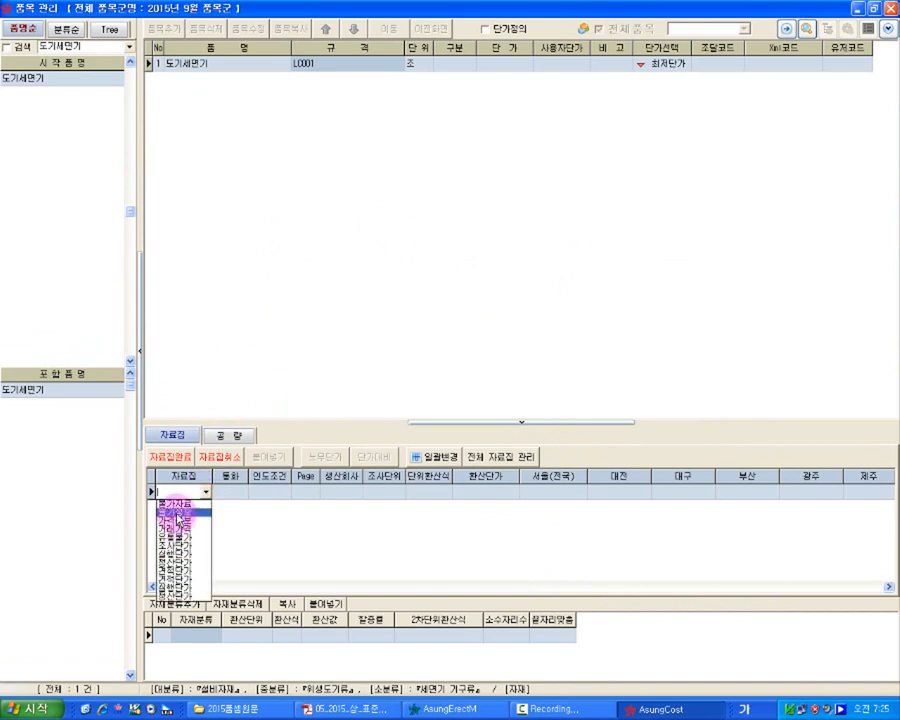
left_click(176, 513)
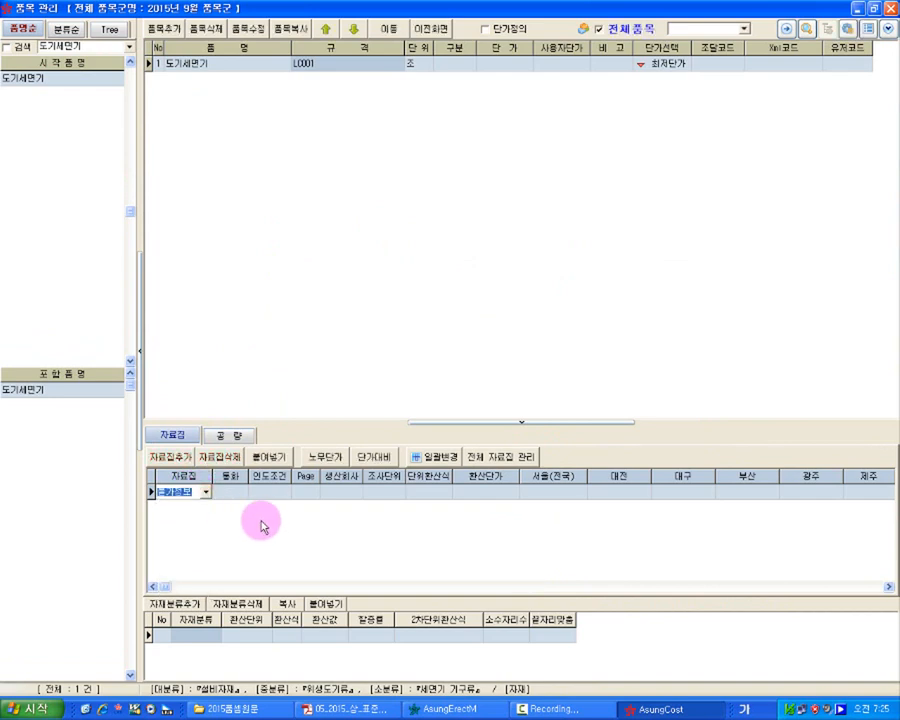
left_click(297, 493)
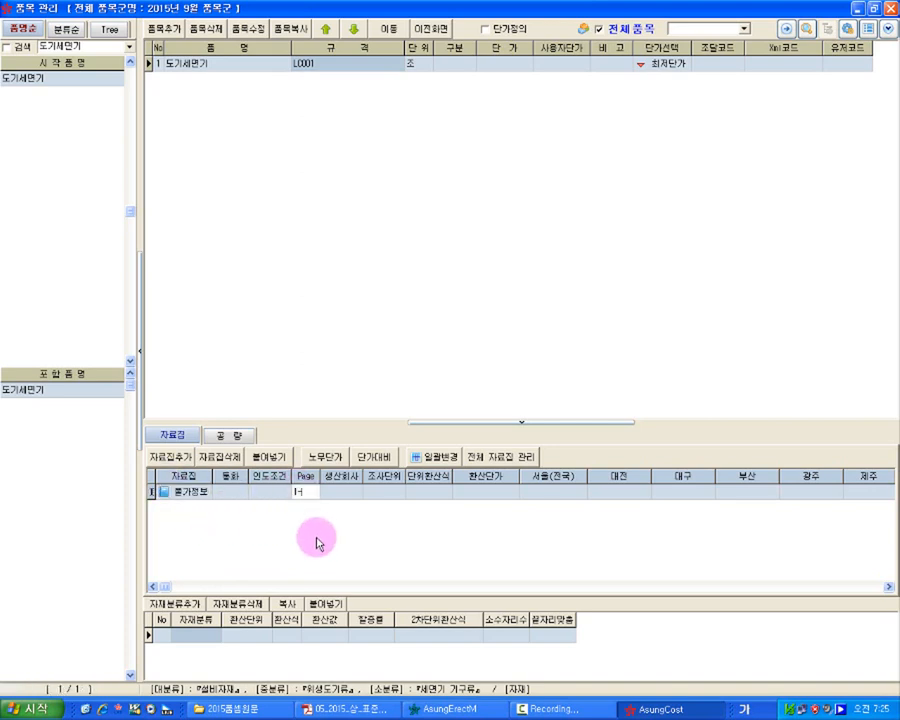
type("1-100")
key("Tab")
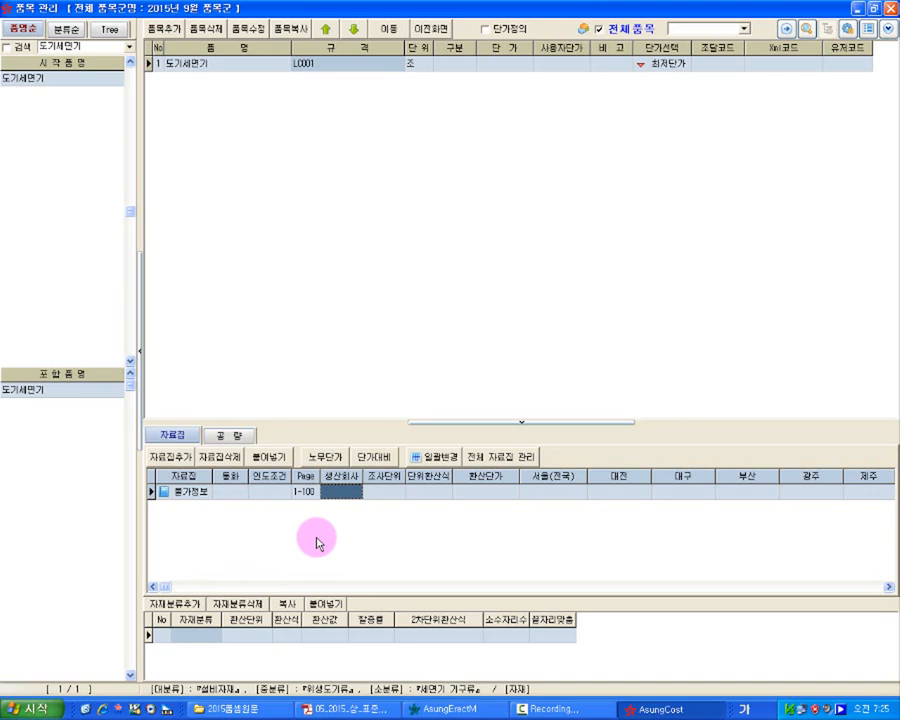
Set the 물가정보 entry's 서울(전국) price to 120000
key("Tab")
key("Tab")
key("Tab")
key("Tab")
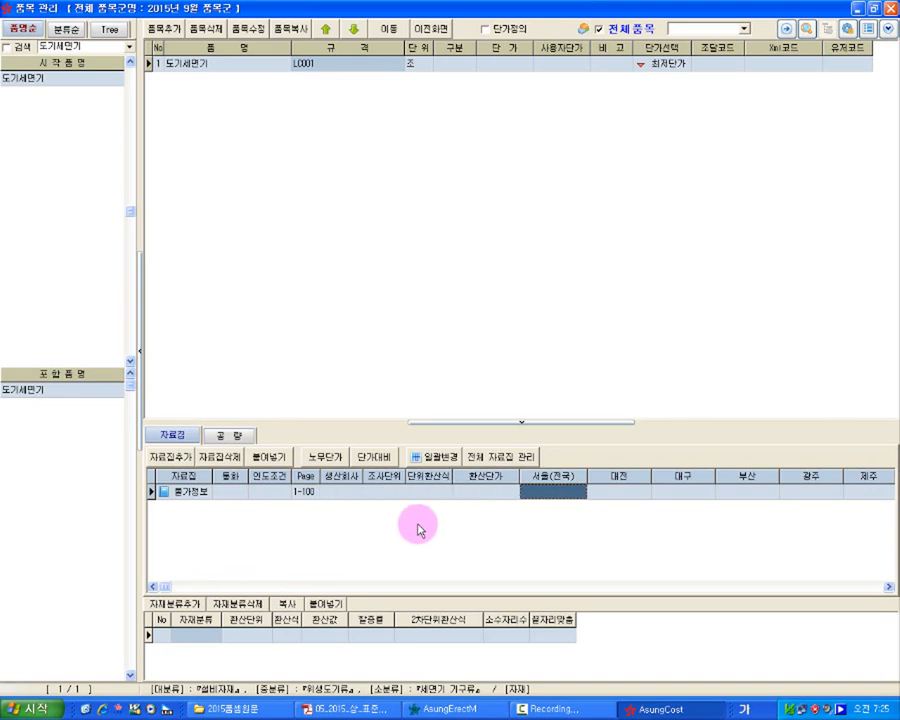
type("120000")
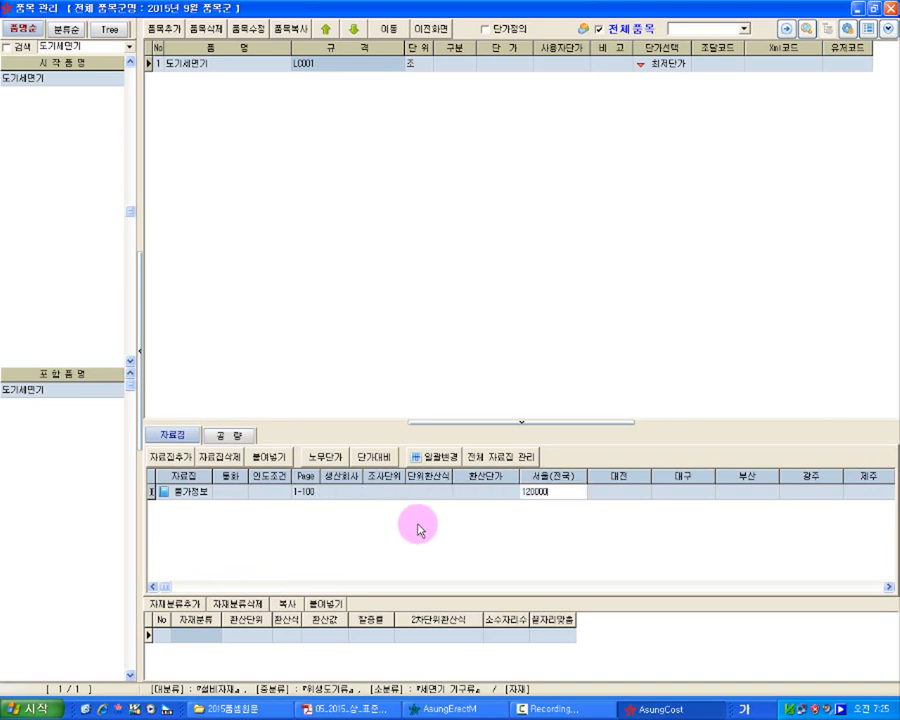
key("Tab")
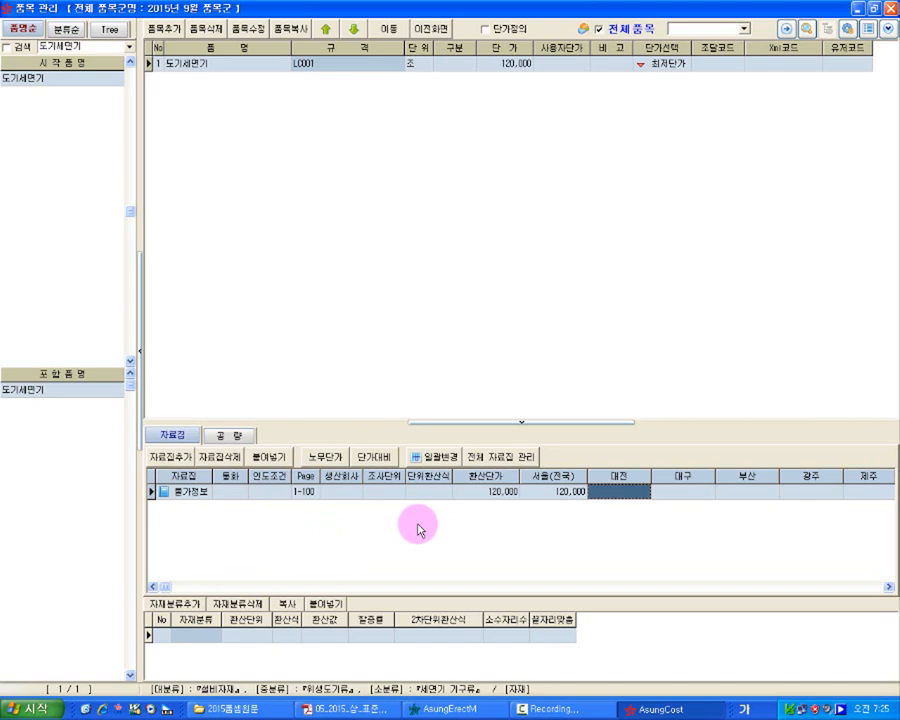
Add a 기본공량 공량구분 to the 도기세면기 item, keeping 자재할증 and 노무할증 at 100
left_click(227, 434)
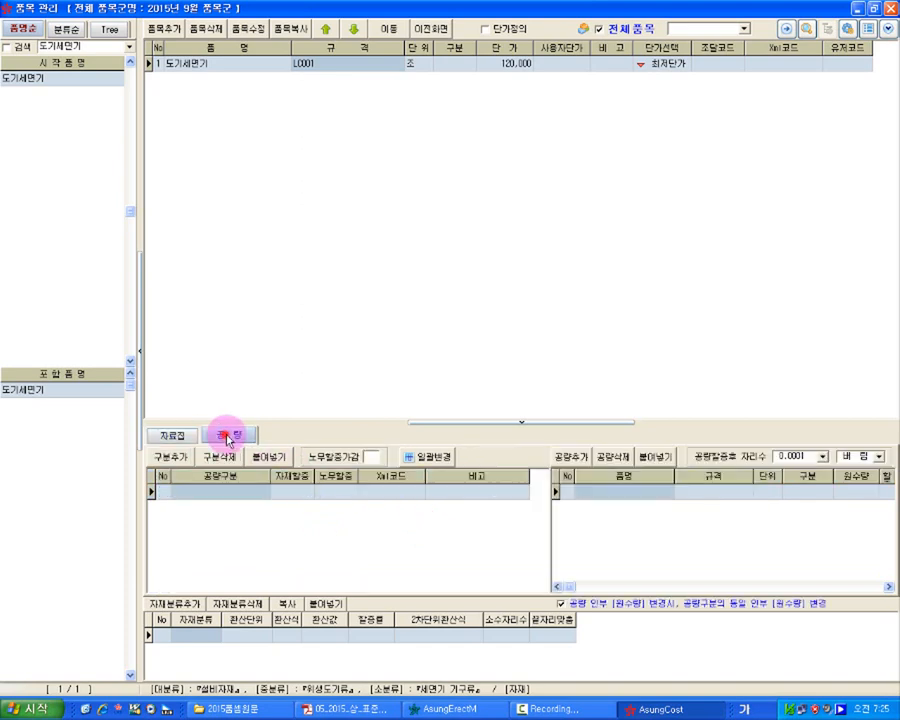
left_click(163, 457)
left_click(216, 493)
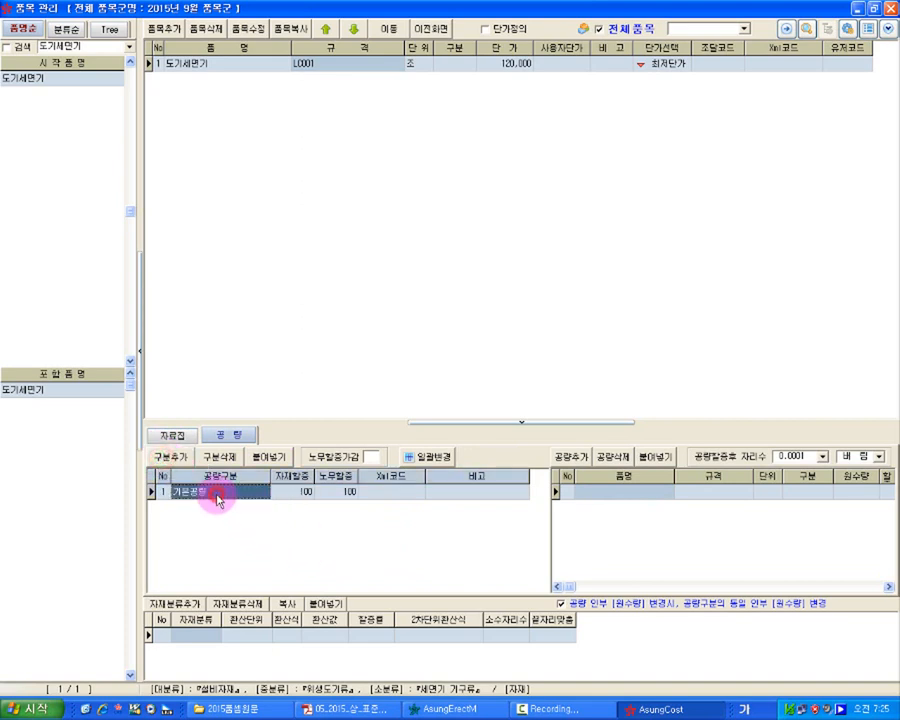
left_click(292, 493)
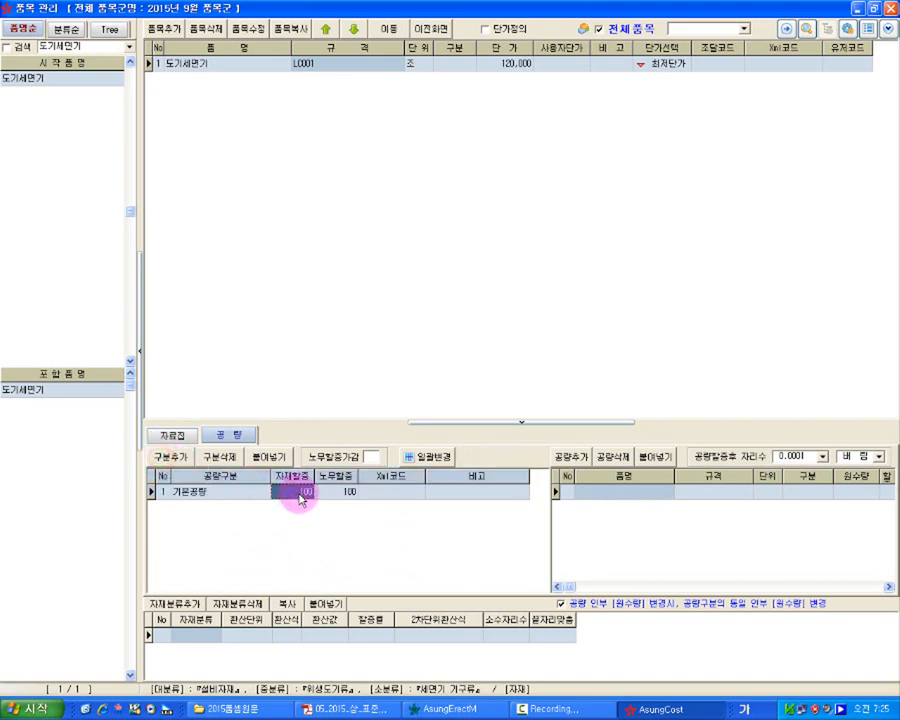
left_click(338, 492)
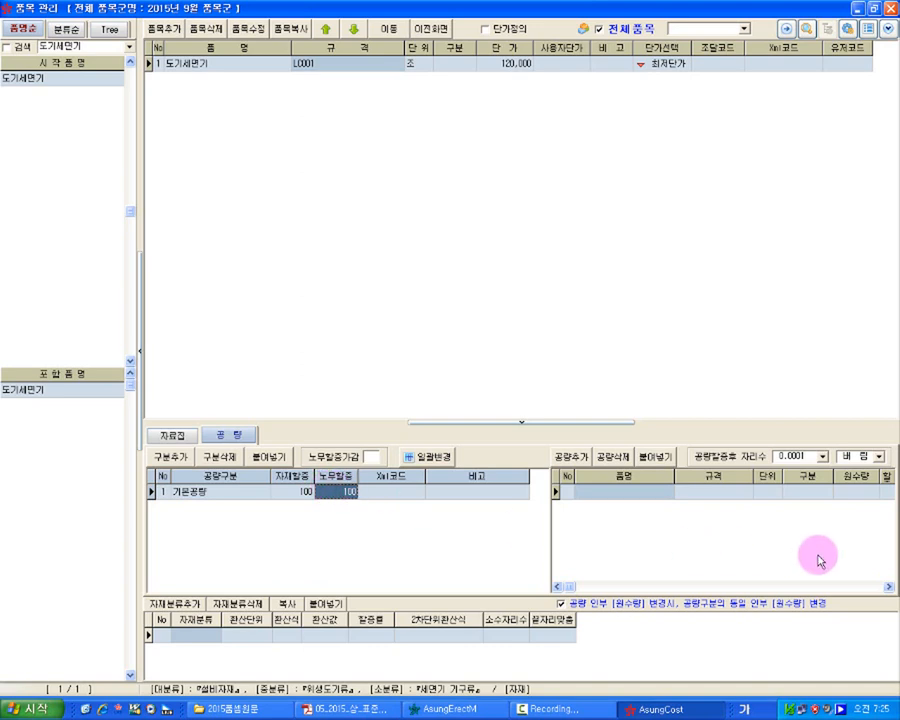
Look up the 위생공 and 보통인부 quantities for 도기세면기 설치 in the 표준품셈 PDF in Adobe Reader, and return to AsungCost
left_click(607, 497)
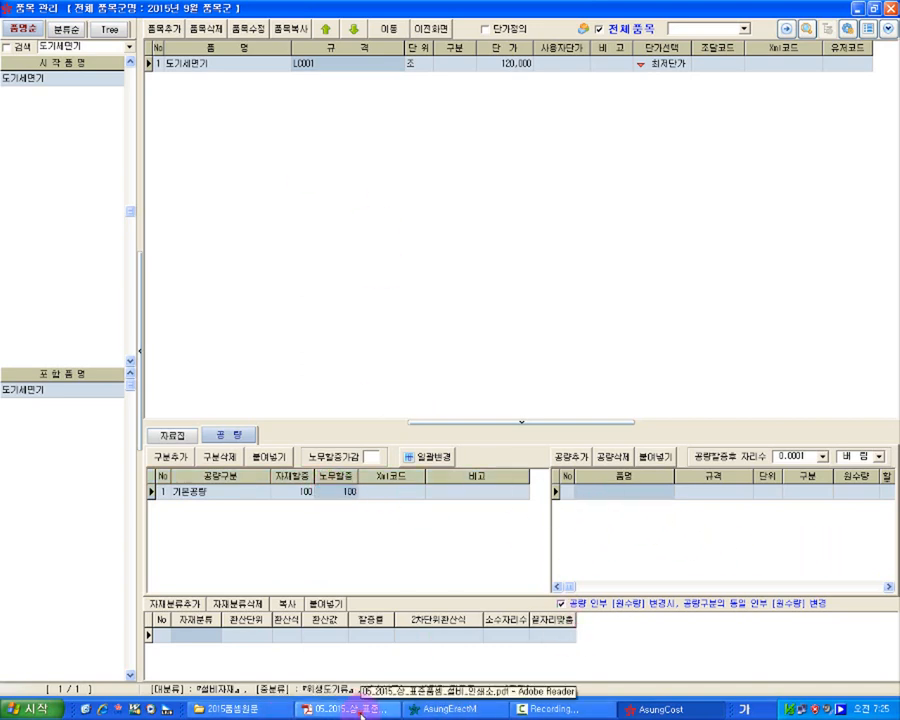
left_click(360, 711)
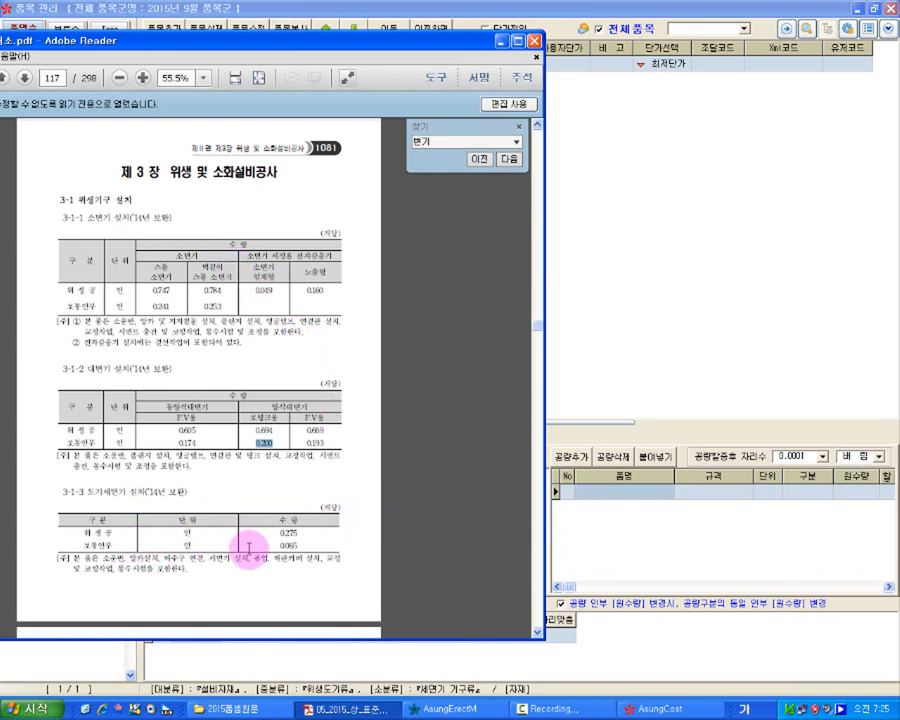
left_click(618, 536)
Search the items for 대변기 and select the BC 201 item that has no 구분
left_click(60, 47)
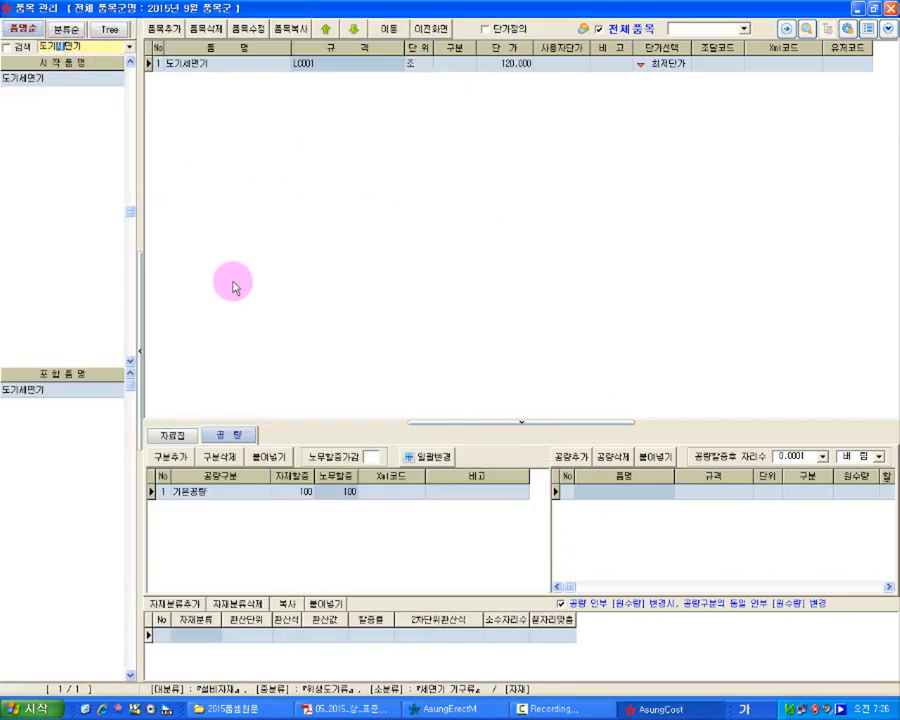
left_click_drag(87, 51, 5, 47)
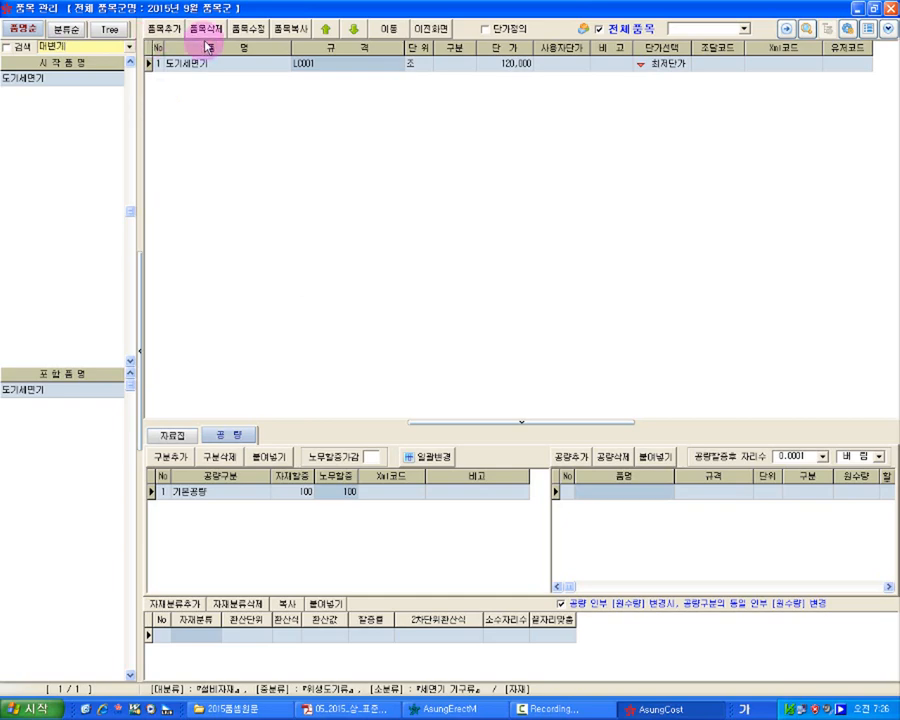
key("Return")
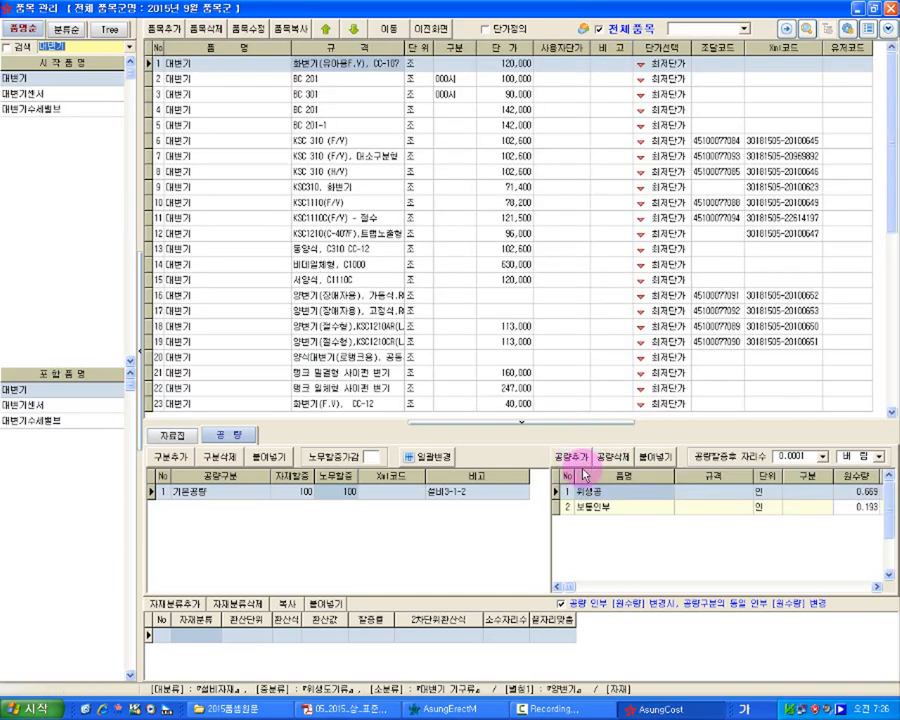
left_click(332, 77)
left_click(334, 94)
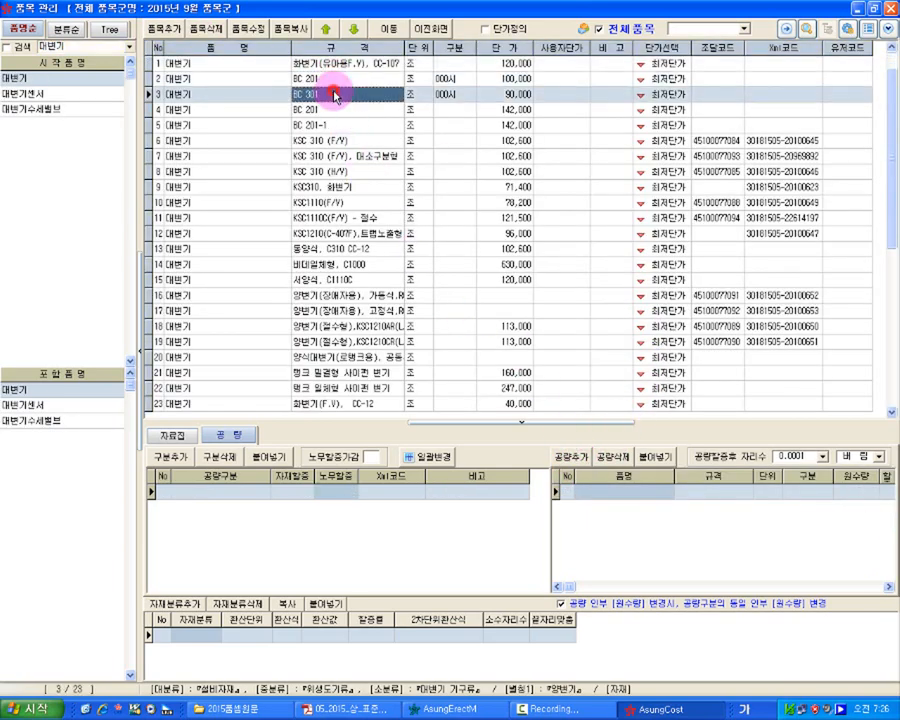
left_click(333, 107)
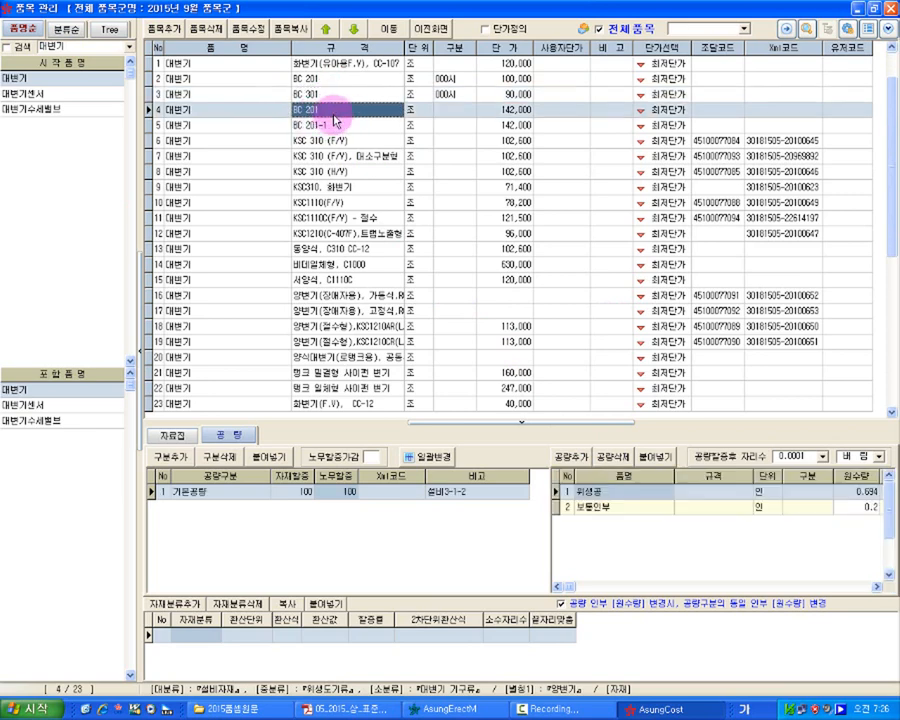
Copy both the 위생공 and 보통인부 공량 rows of the BC 201 item
left_click(687, 493)
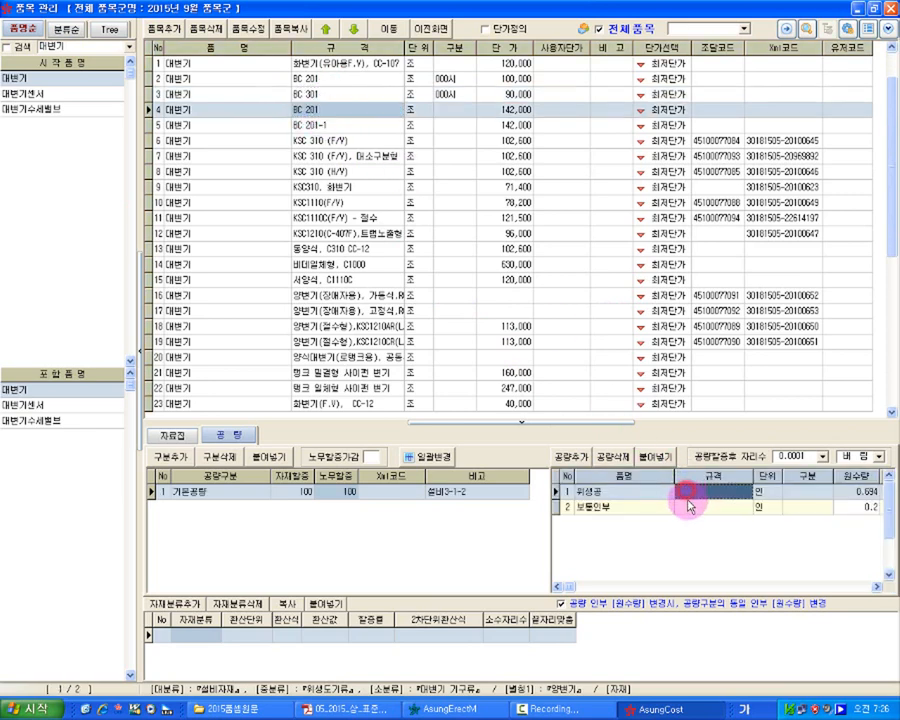
left_click(687, 505, "shift")
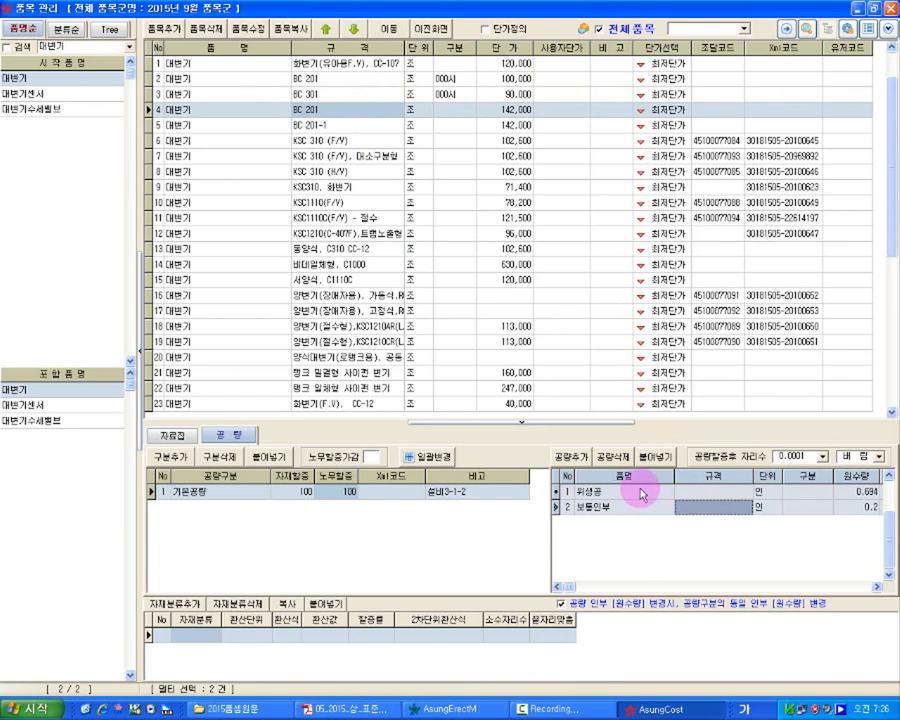
right_click(640, 490)
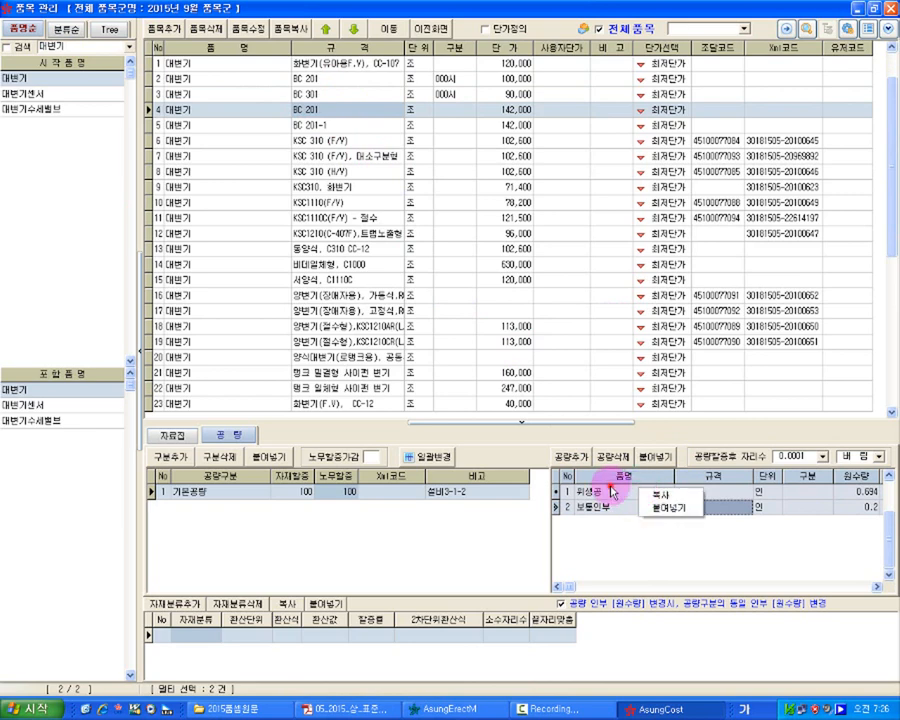
left_click(613, 490)
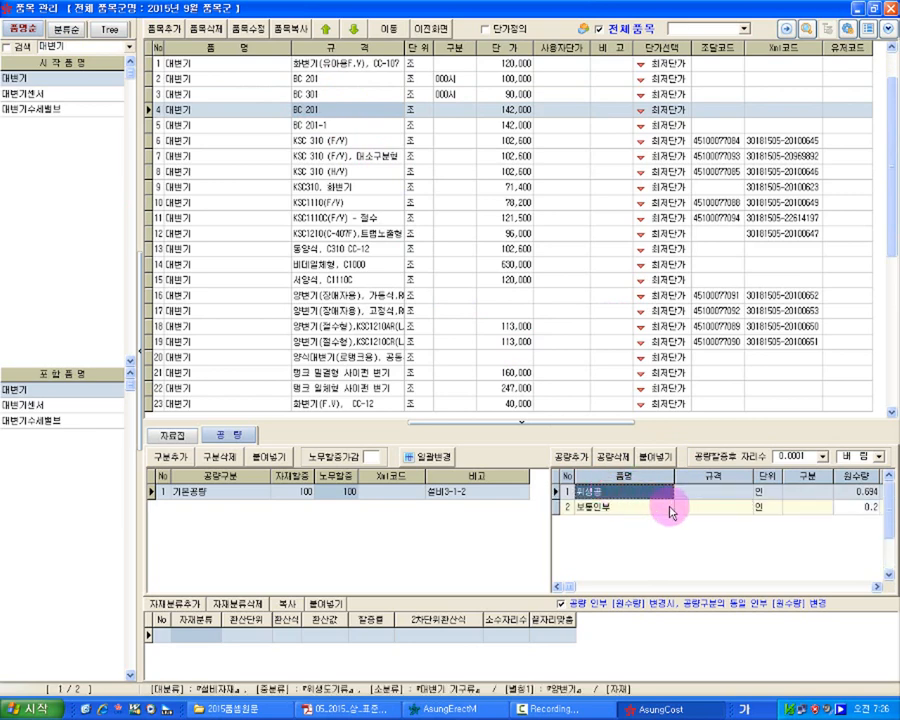
left_click(668, 507, "shift")
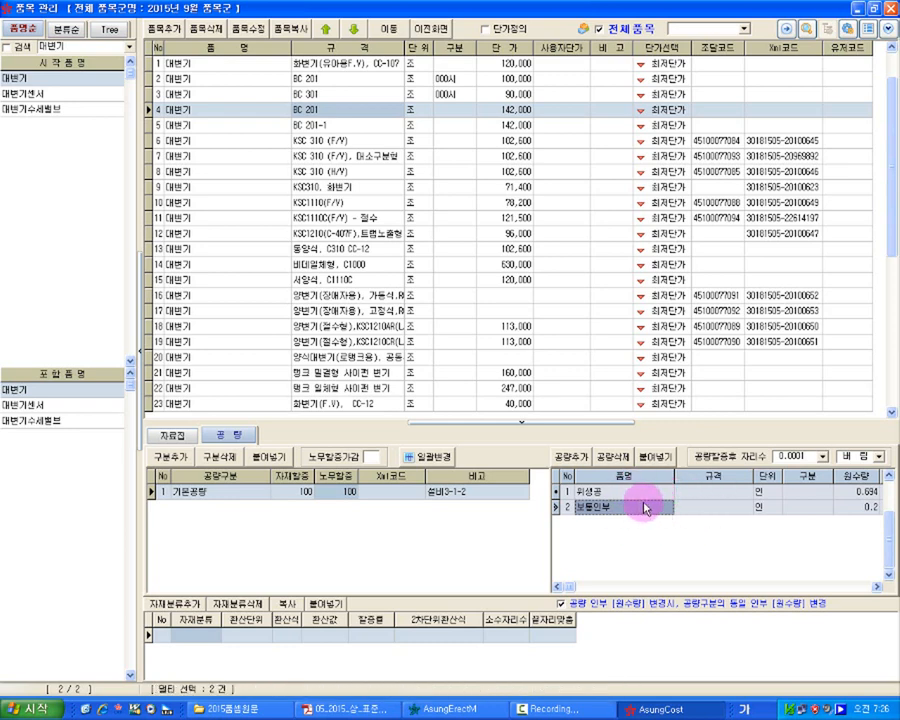
right_click(664, 505)
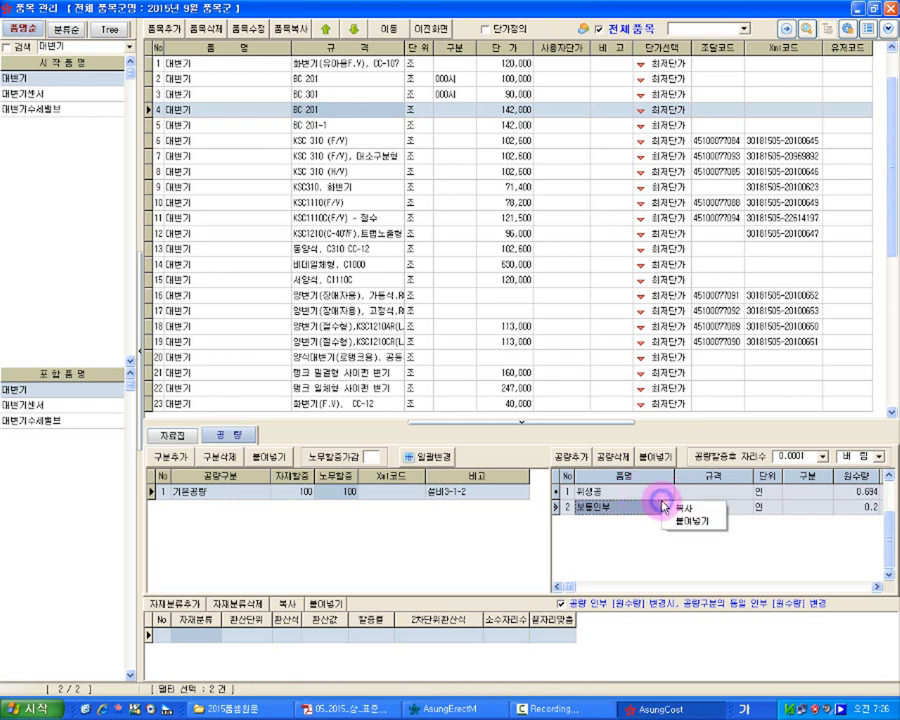
left_click(683, 518)
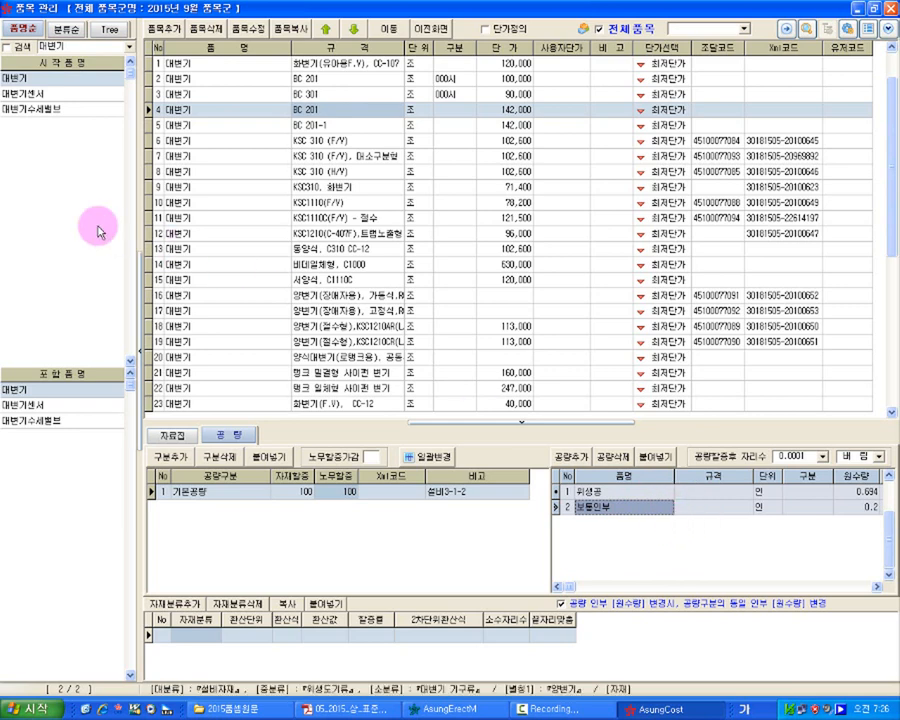
Search for 세면기, open the 도기세면기 item and paste the copied 공량 rows into its 기본공량
left_click(77, 44)
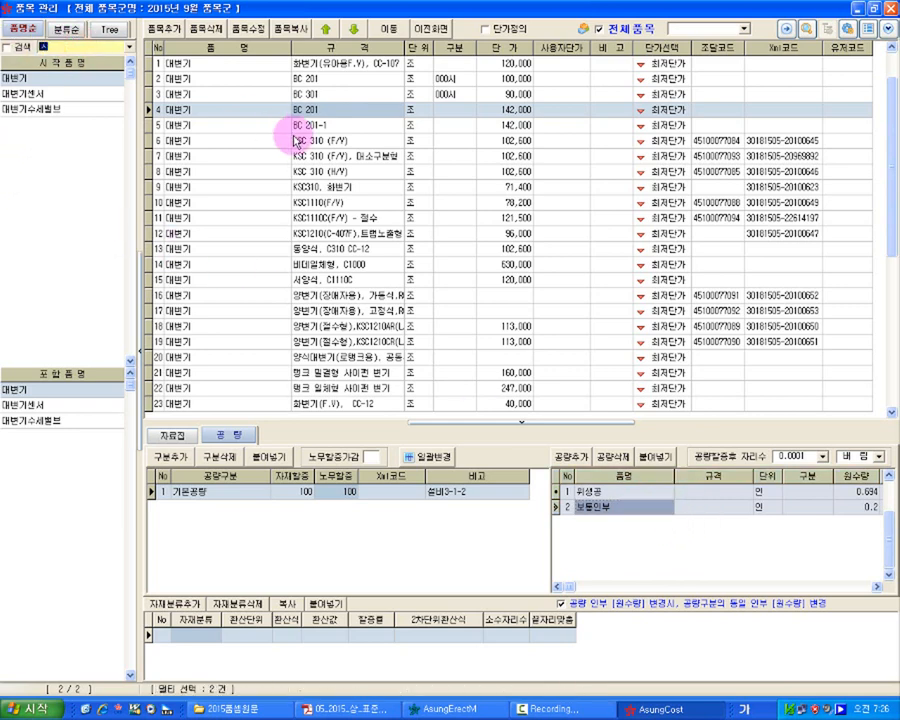
key("Return")
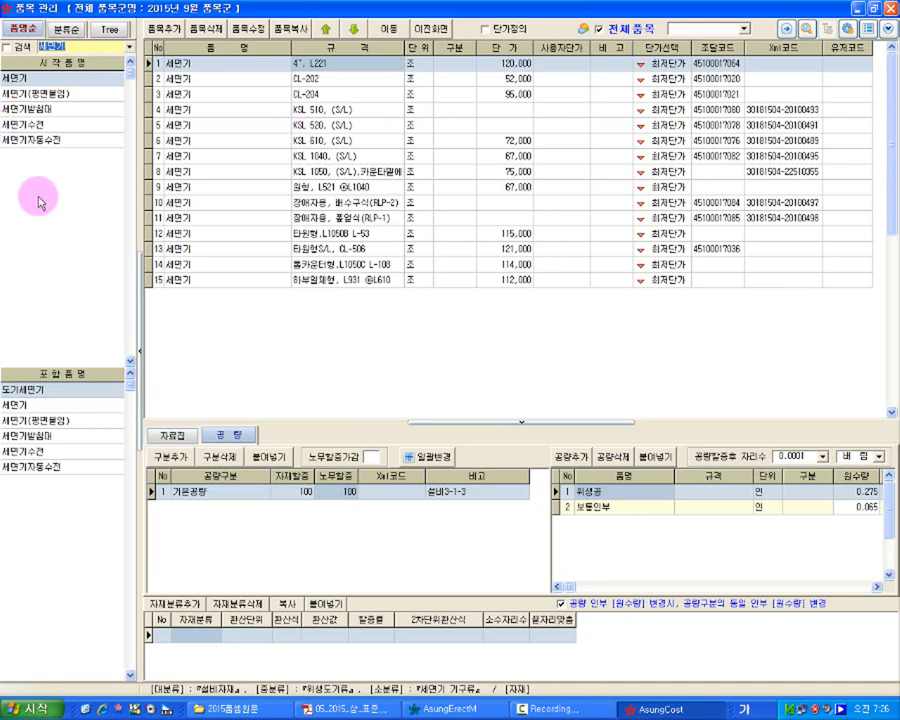
left_click(33, 392)
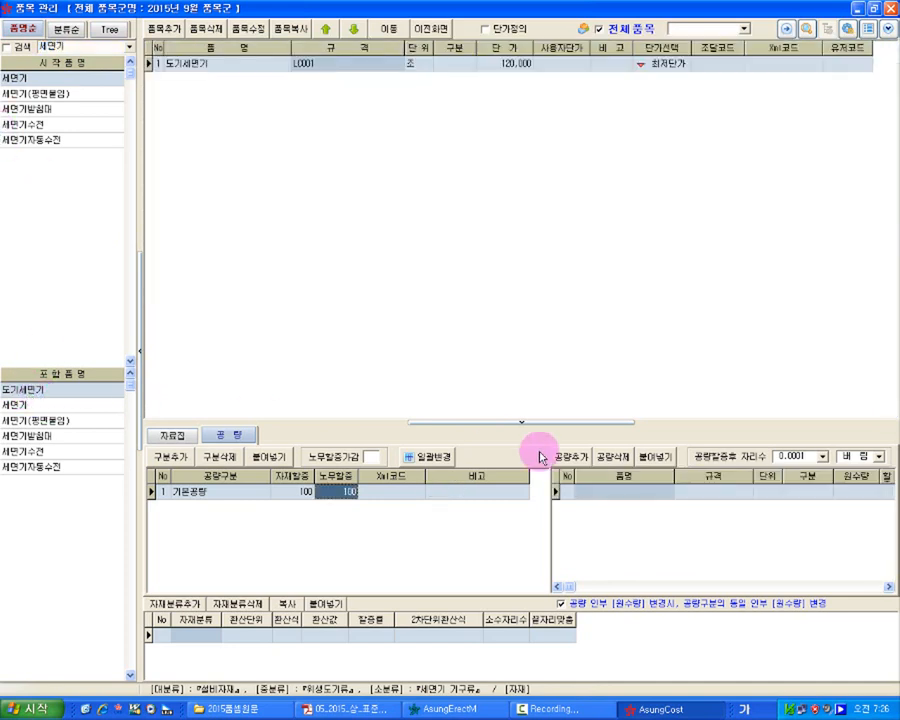
left_click(648, 503)
left_click(658, 473)
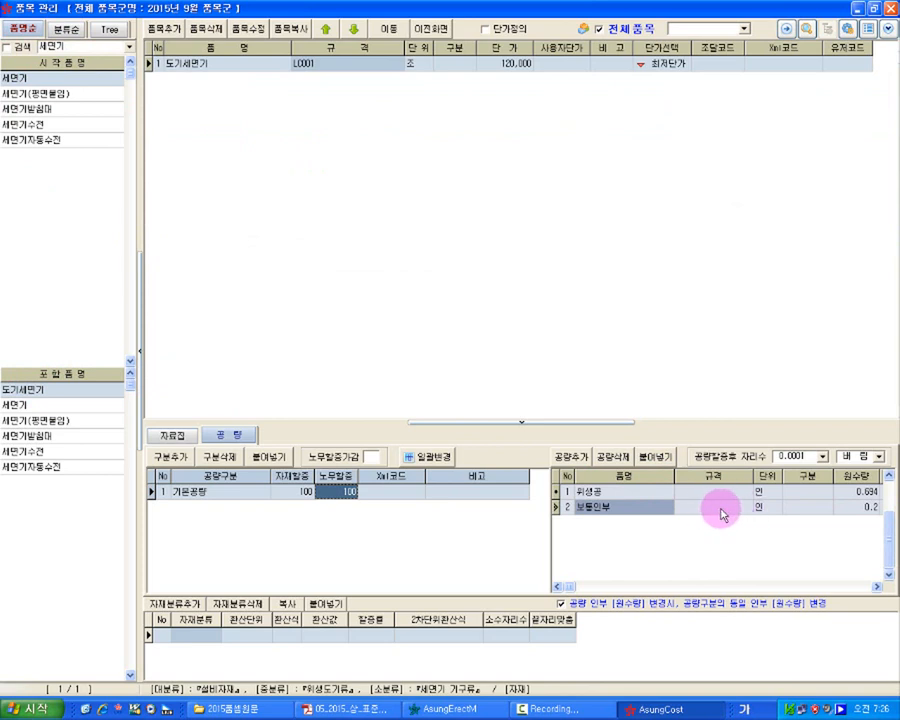
Set the 위생공 원수량 of 도기세면기 to 0.275, taken from section 3-1-3 of the 표준품셈 PDF
left_click(856, 492)
left_click(345, 709)
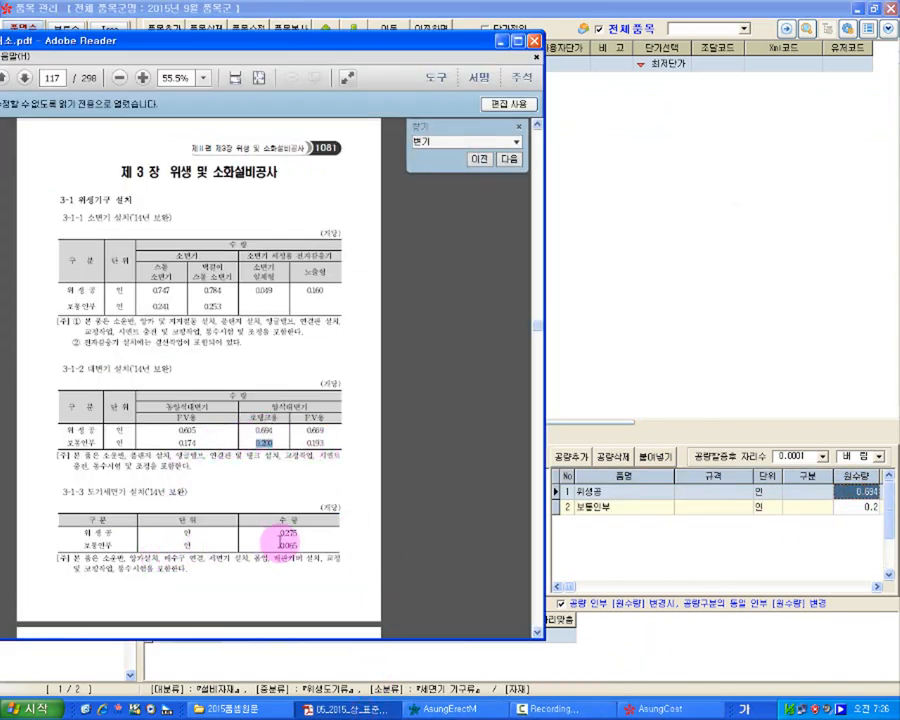
left_click_drag(280, 535, 722, 540)
left_click(722, 540)
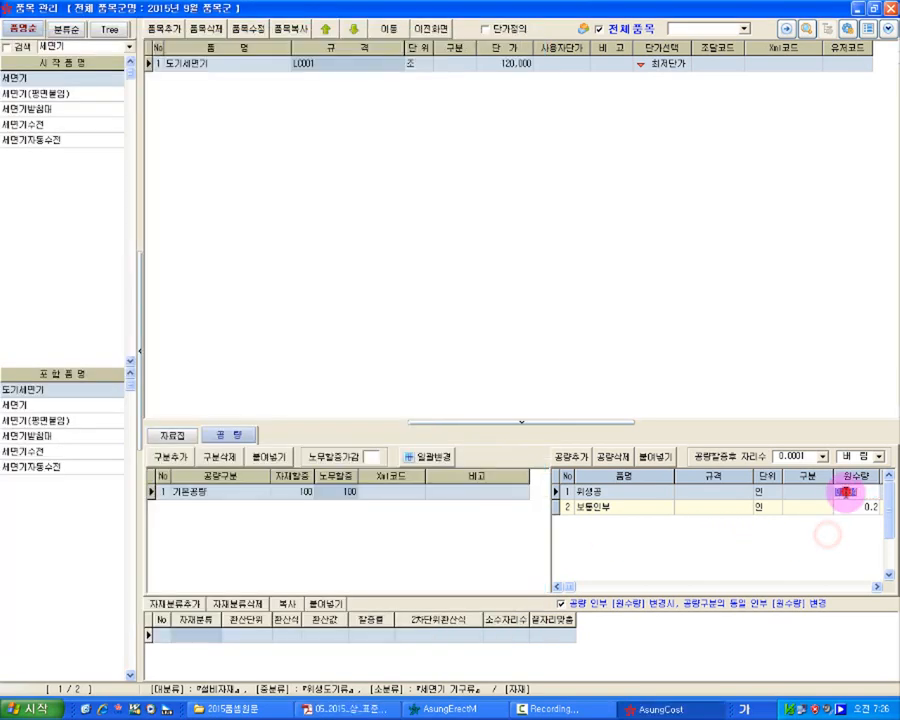
left_click(840, 492)
key("Return")
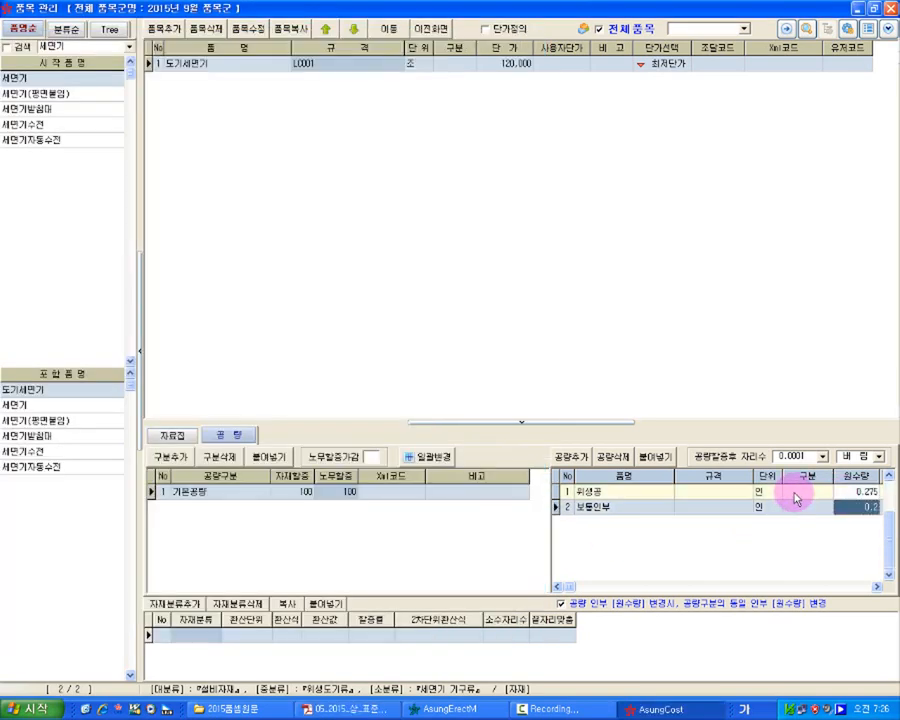
Set the 보통인부 원수량 of 도기세면기 to 0.065, taken from section 3-1-3 of the 표준품셈 PDF
left_click(345, 709)
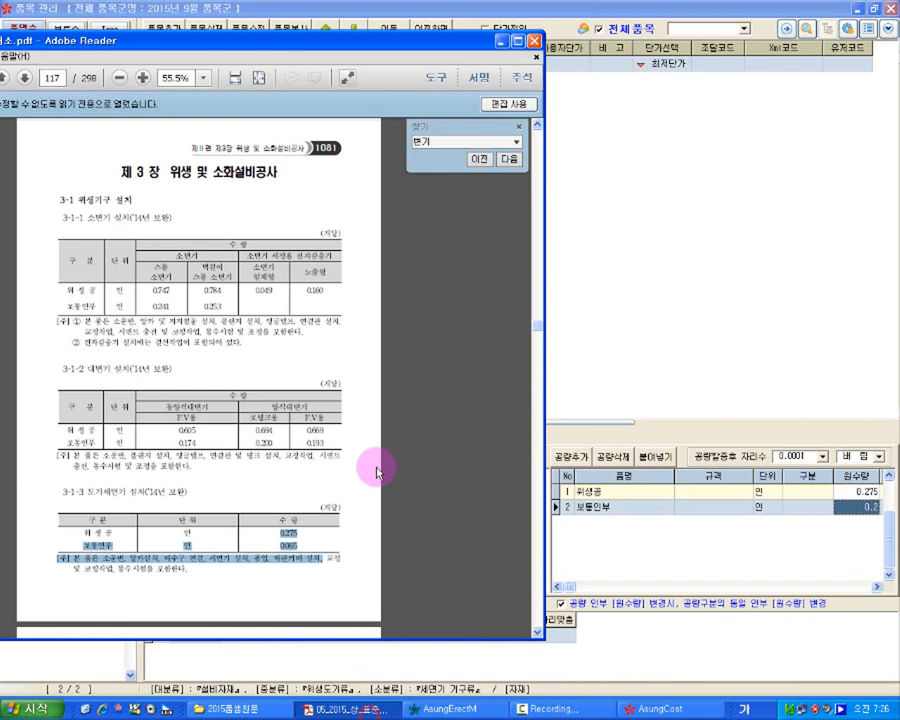
left_click(326, 540)
left_click(866, 508)
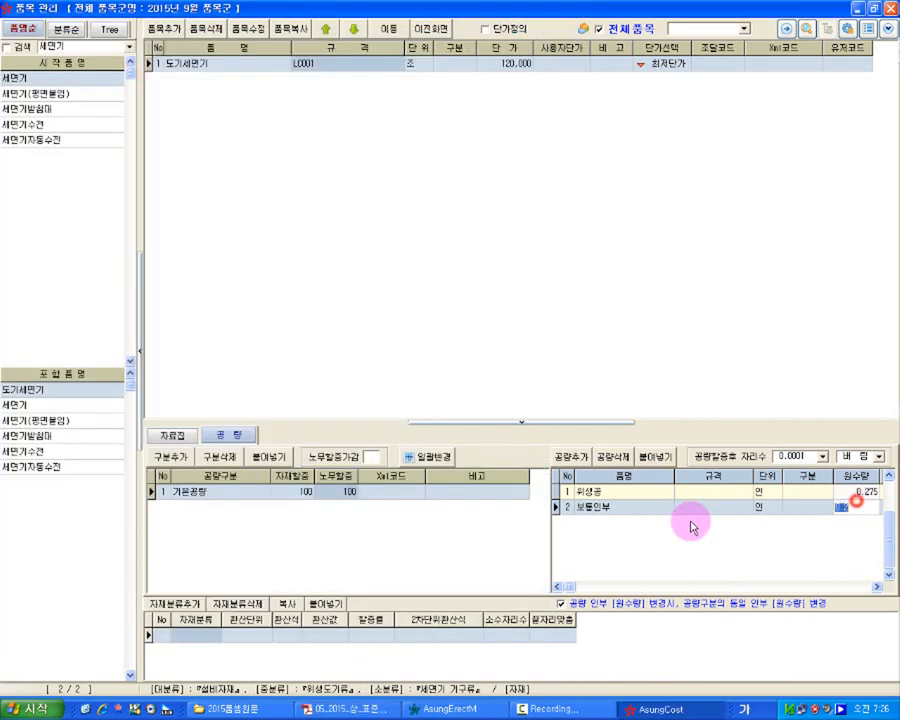
type("0.065")
key("Return")
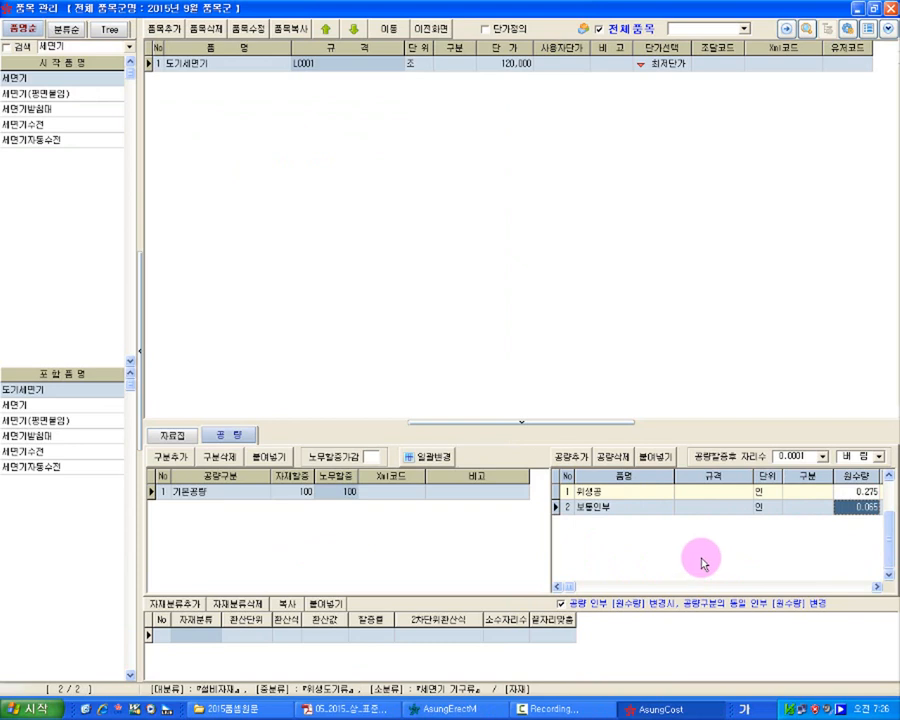
Delete both the 위생공 and 보통인부 공량 rows from the 기본공량 of 도기세면기
left_click(636, 492)
left_click(634, 506, "shift")
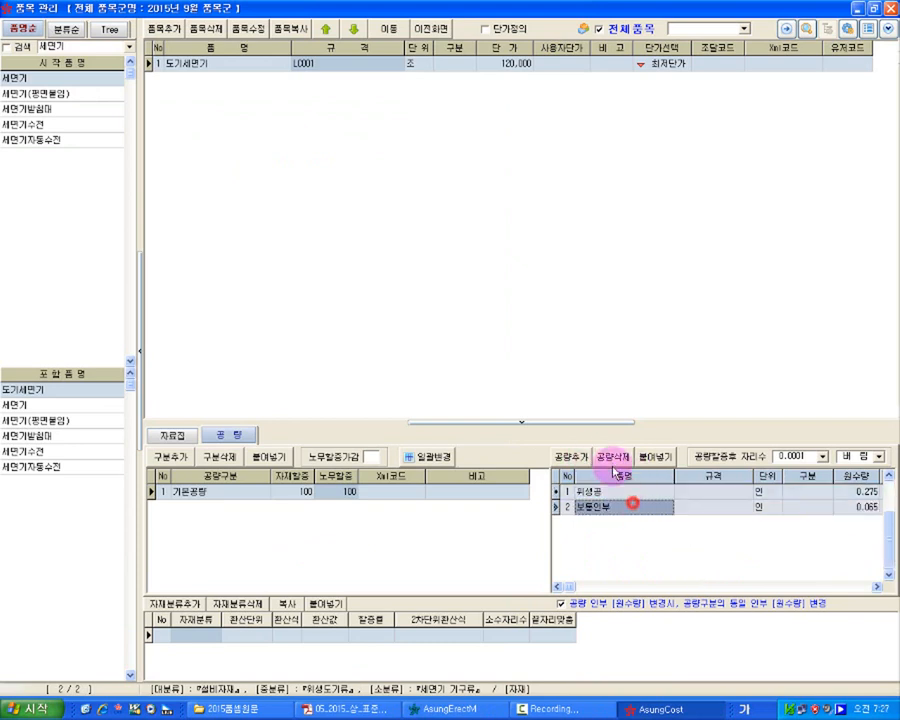
left_click(612, 456)
left_click(422, 393)
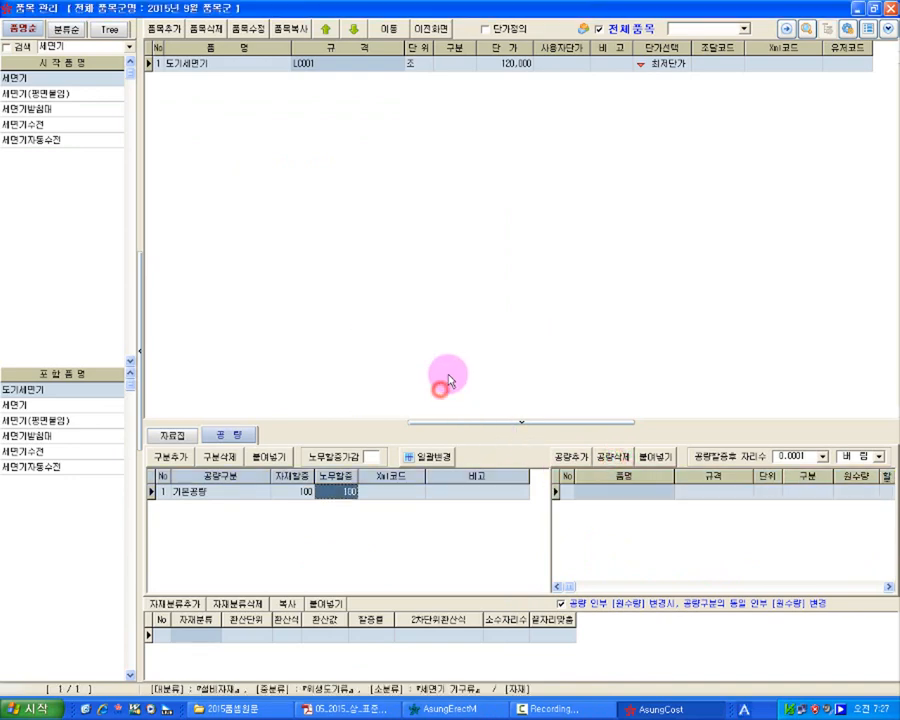
Add a 위생공 공량 row to 도기세면기 by searching the labour list and entering 0.275 as its 수량
left_click(576, 457)
type("위생공")
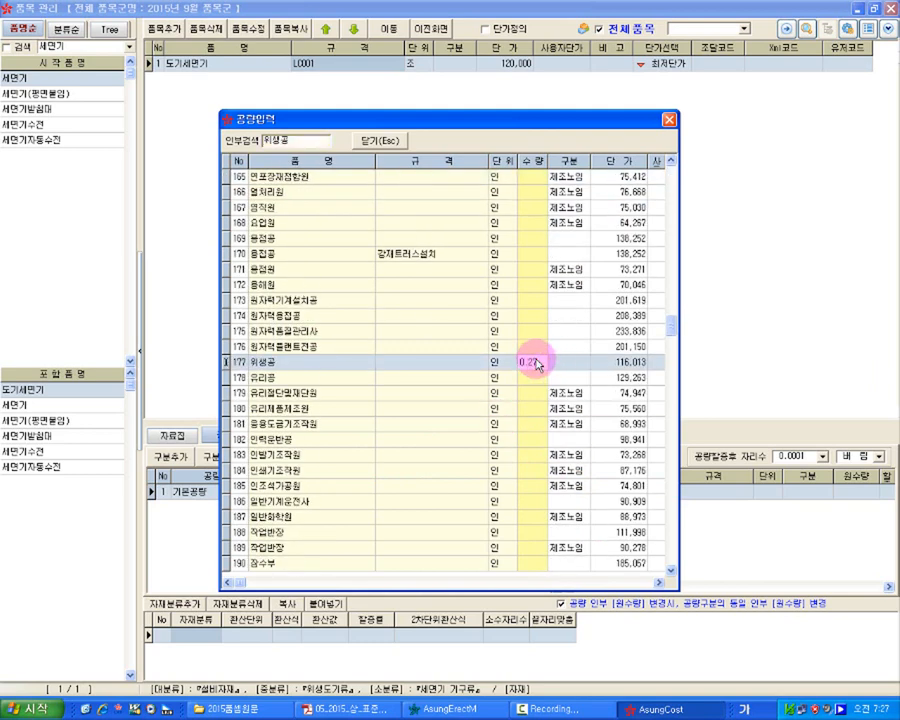
key("Return")
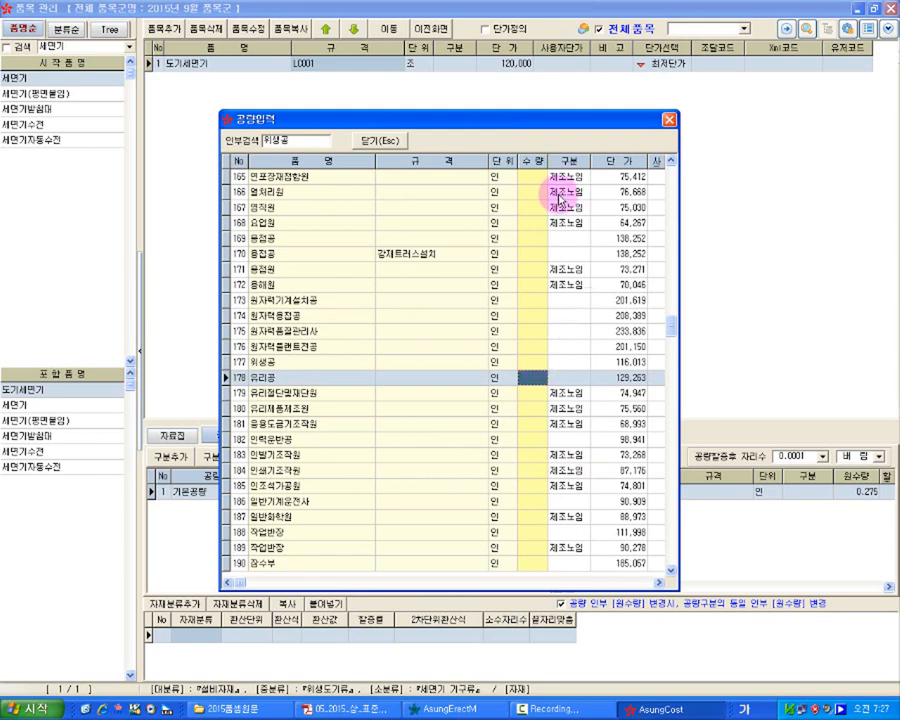
Search the labour list for 보통인부, add it to 도기세면기 with the 수량 0.065 from the 표준품셈 PDF, and close 공량입력
left_click_drag(516, 118, 342, 118)
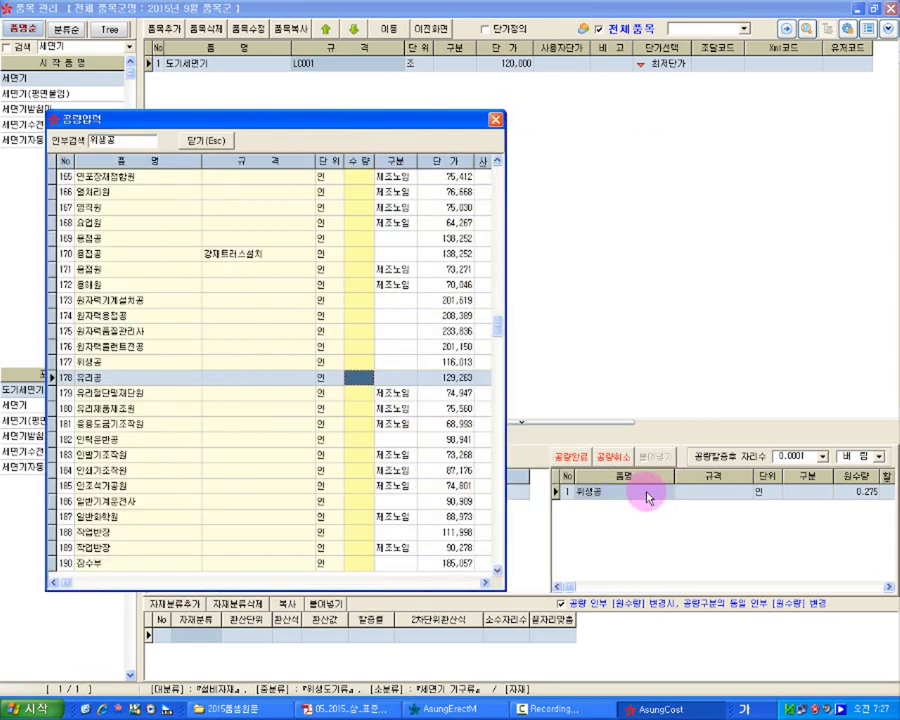
double_click(121, 141)
type("보통")
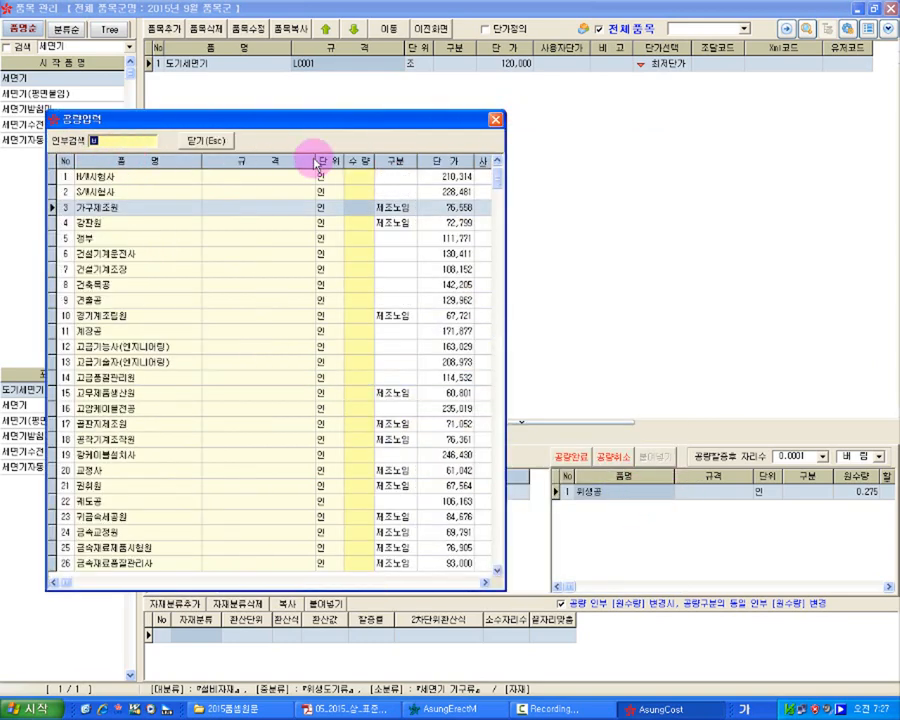
type("인부")
key("Return")
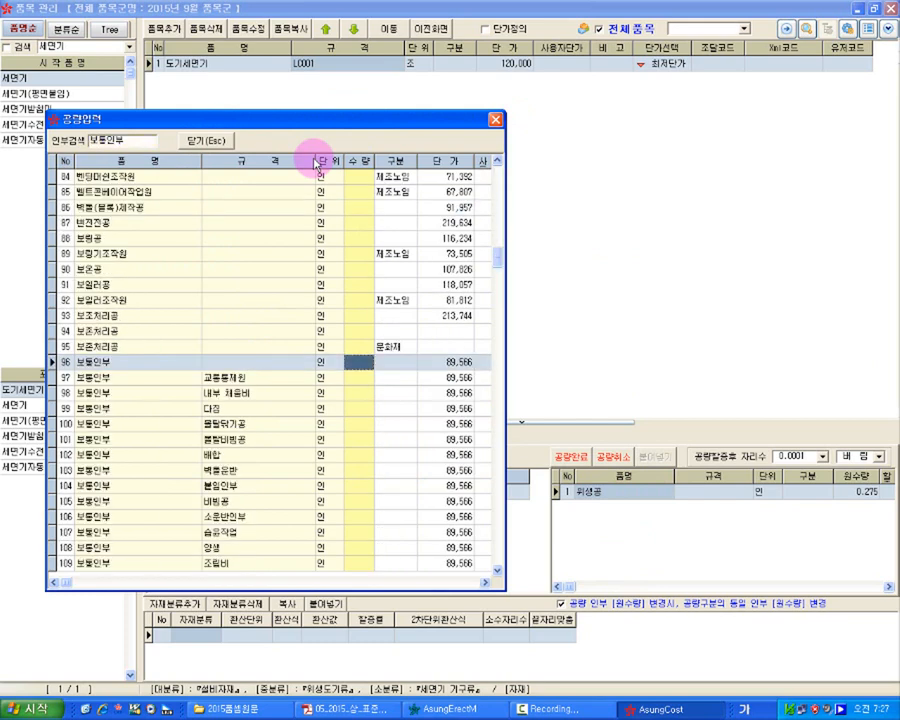
left_click(330, 708)
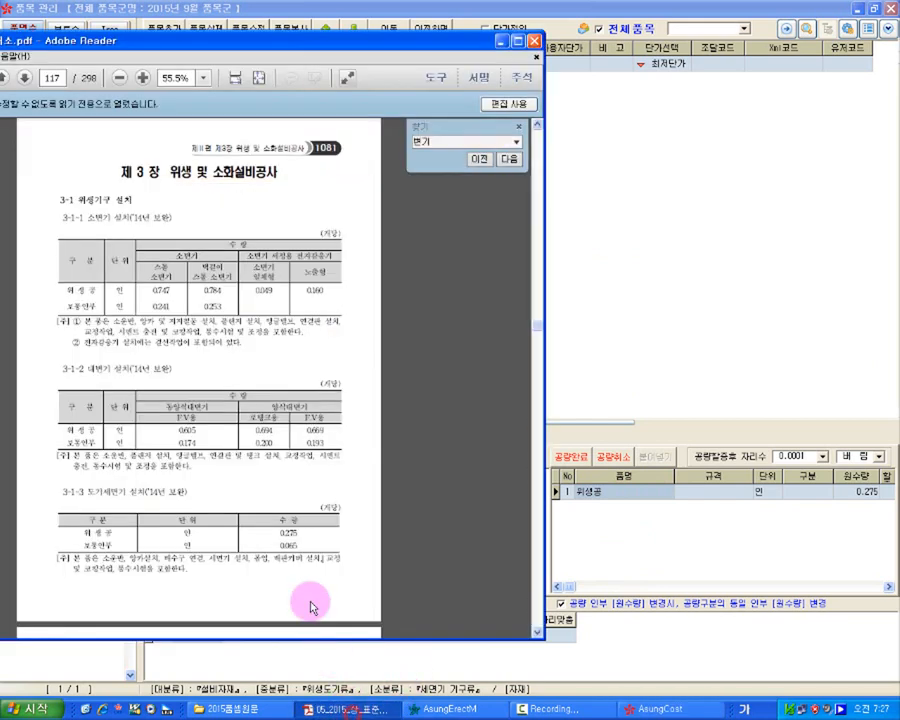
left_click(500, 44)
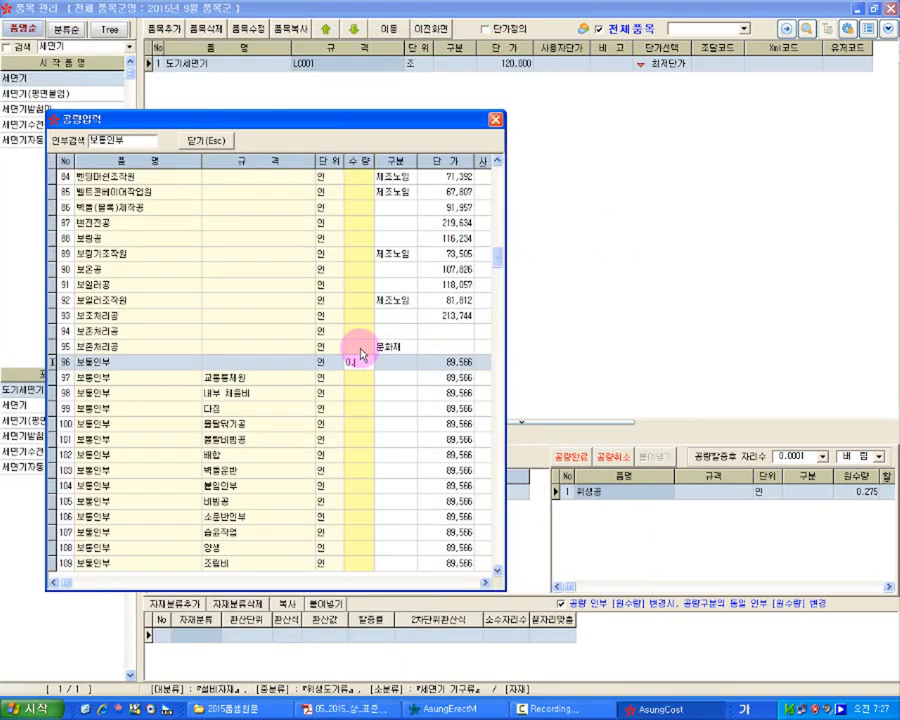
key("Return")
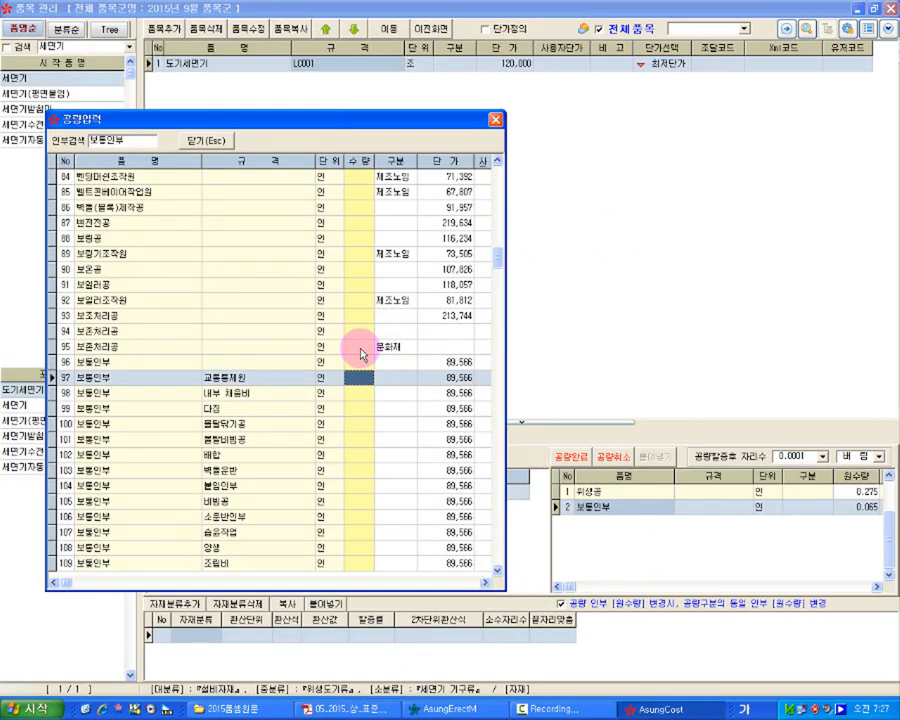
left_click(495, 119)
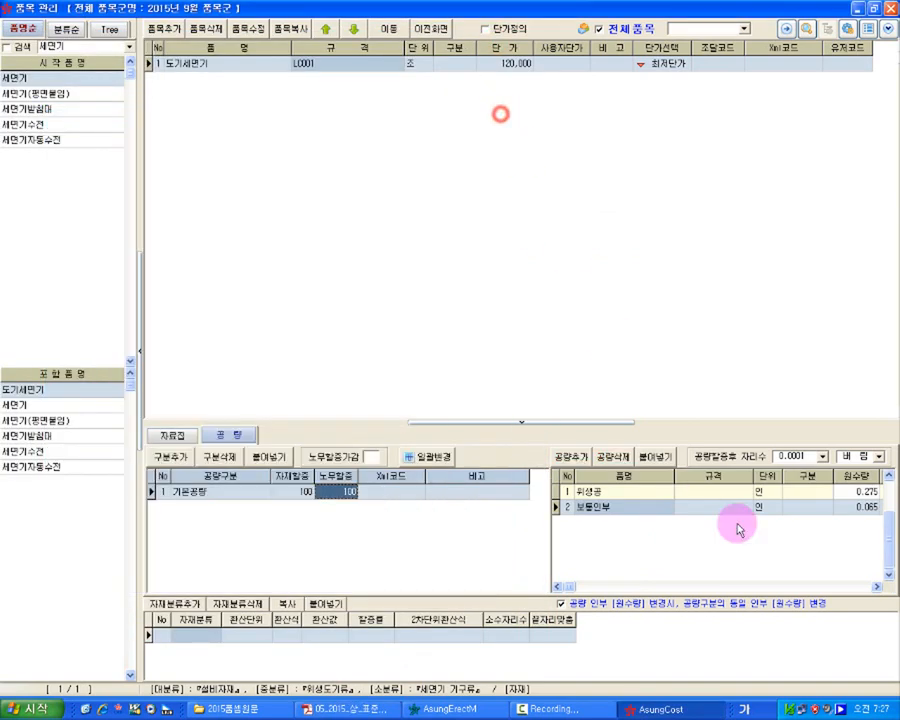
Return to the AsungErectM quantity takeoff, open 품목선택 and search for 세면기 to list the 도기세면기 item
left_click(173, 435)
left_click(433, 28)
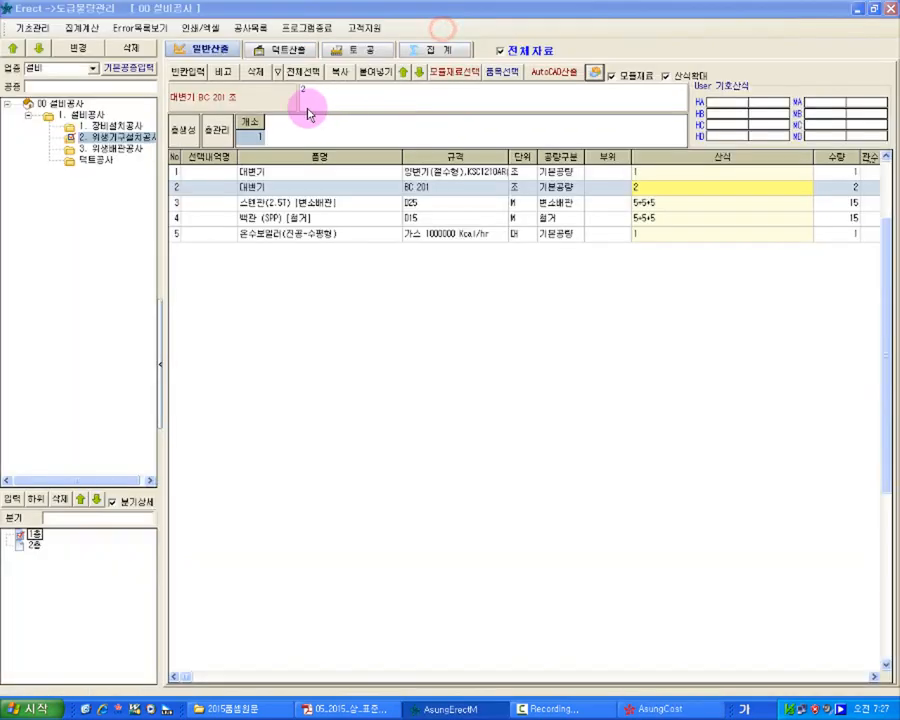
left_click(510, 72)
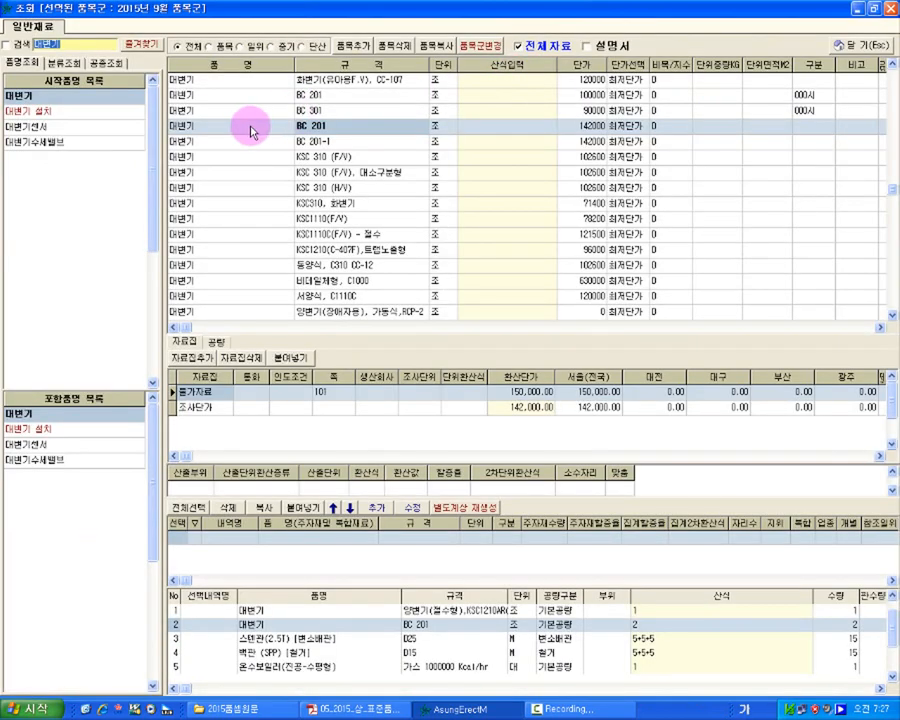
left_click_drag(75, 46, 10, 46)
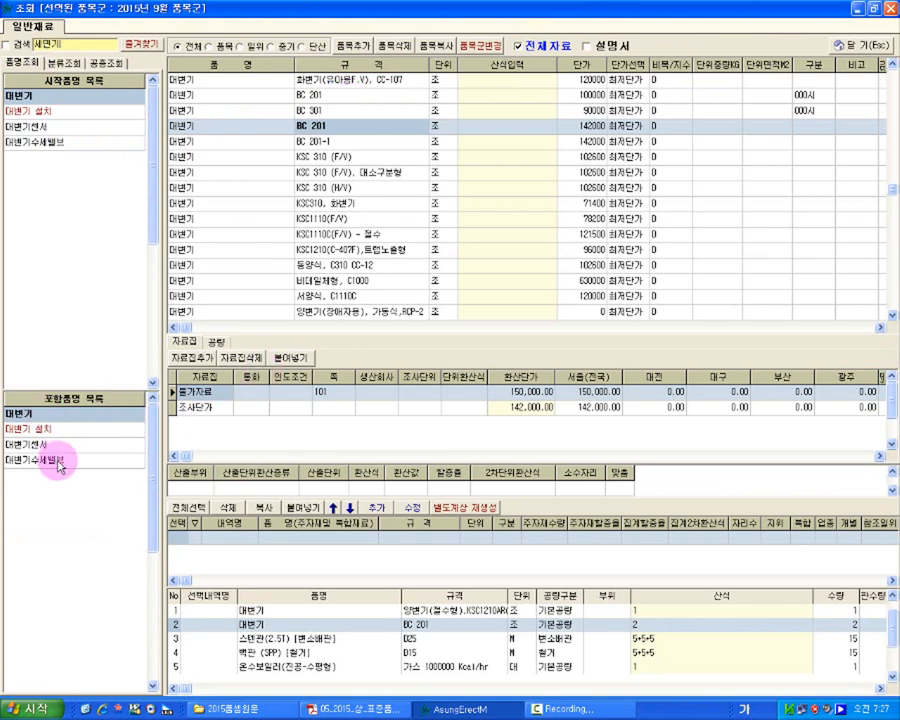
key("Return")
left_click(35, 413)
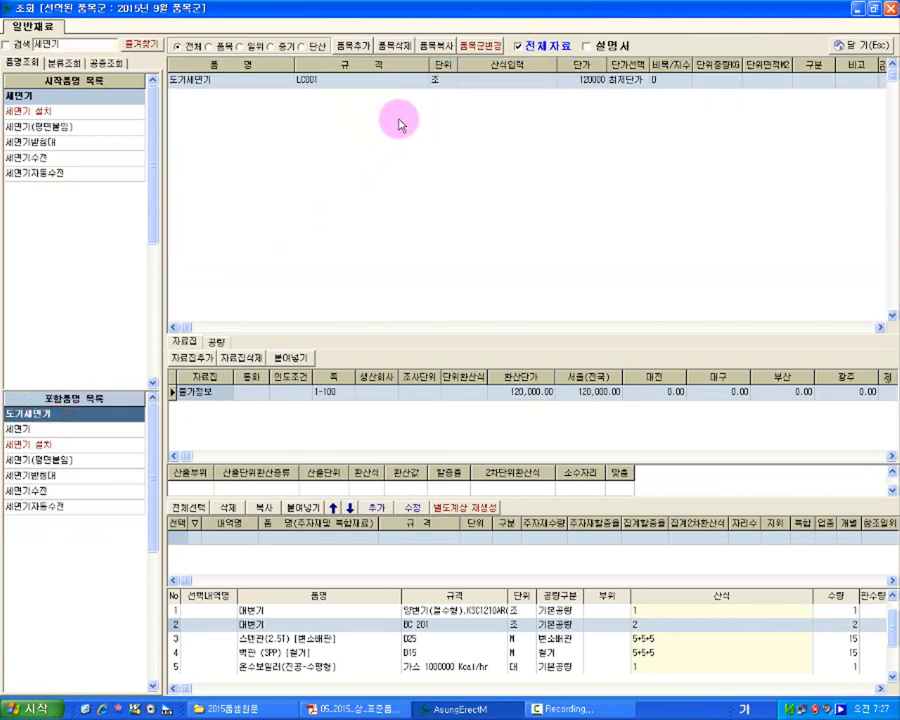
Add 도기세면기 LC001 to the 위생기구설치공사 takeoff with the 산식 2 and close the item lookup
left_click(400, 84)
double_click(401, 85)
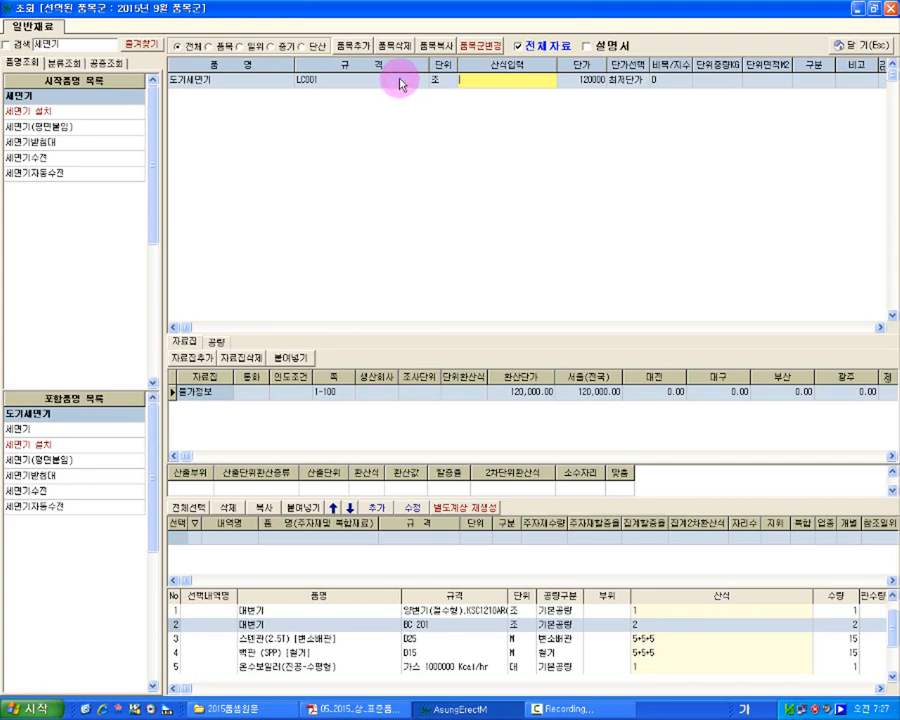
key("Return")
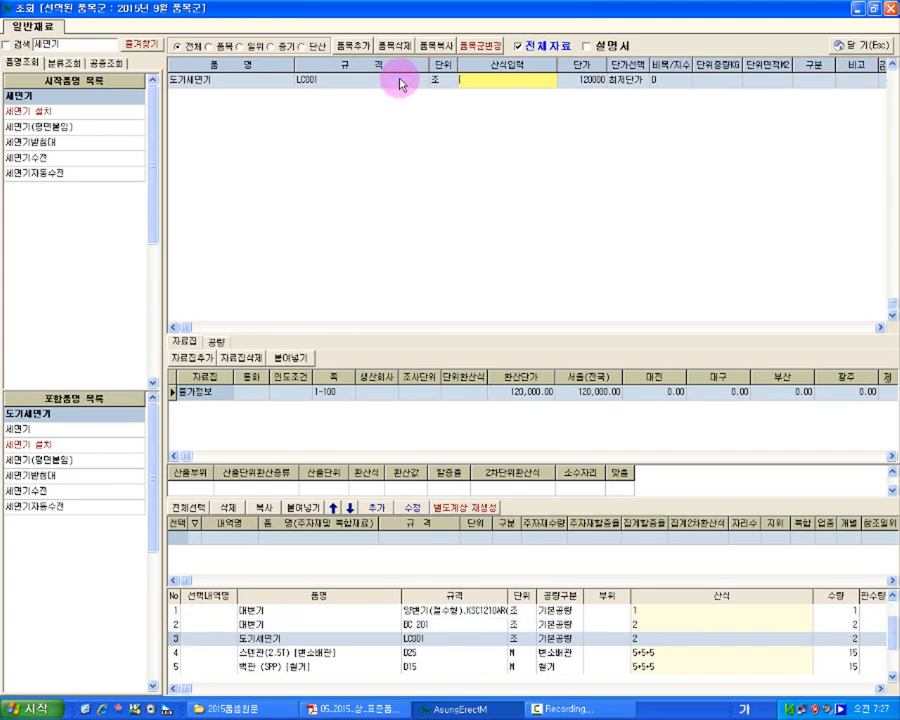
left_click(497, 640)
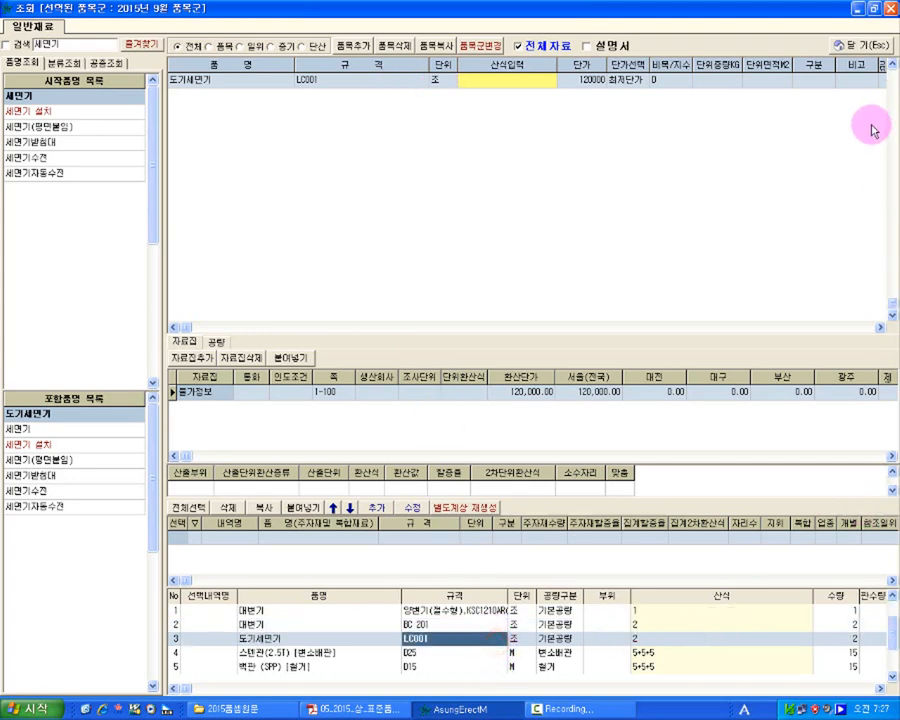
left_click(862, 46)
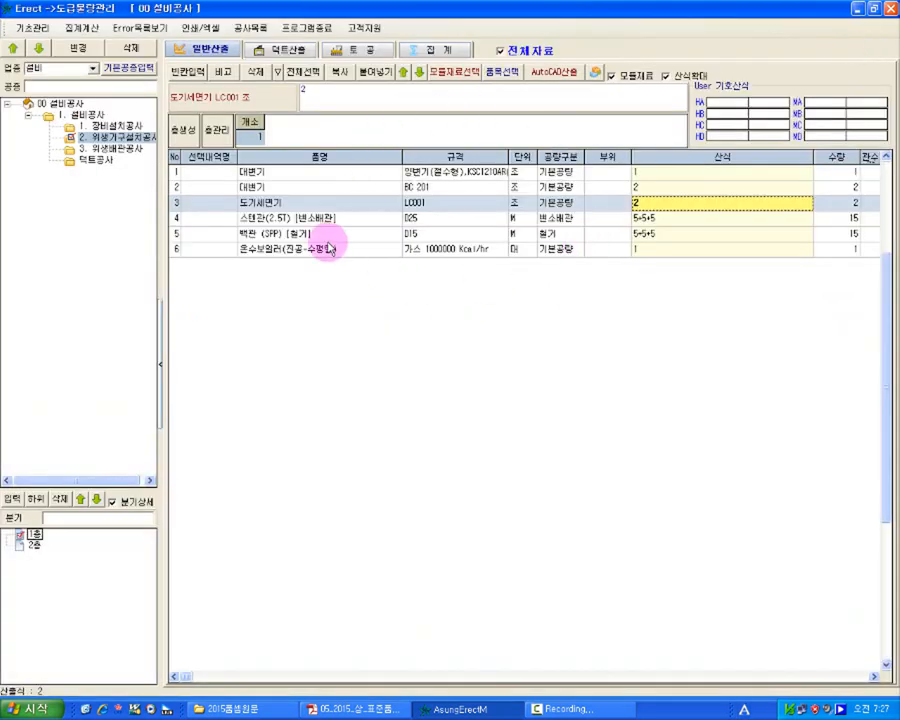
left_click(525, 206)
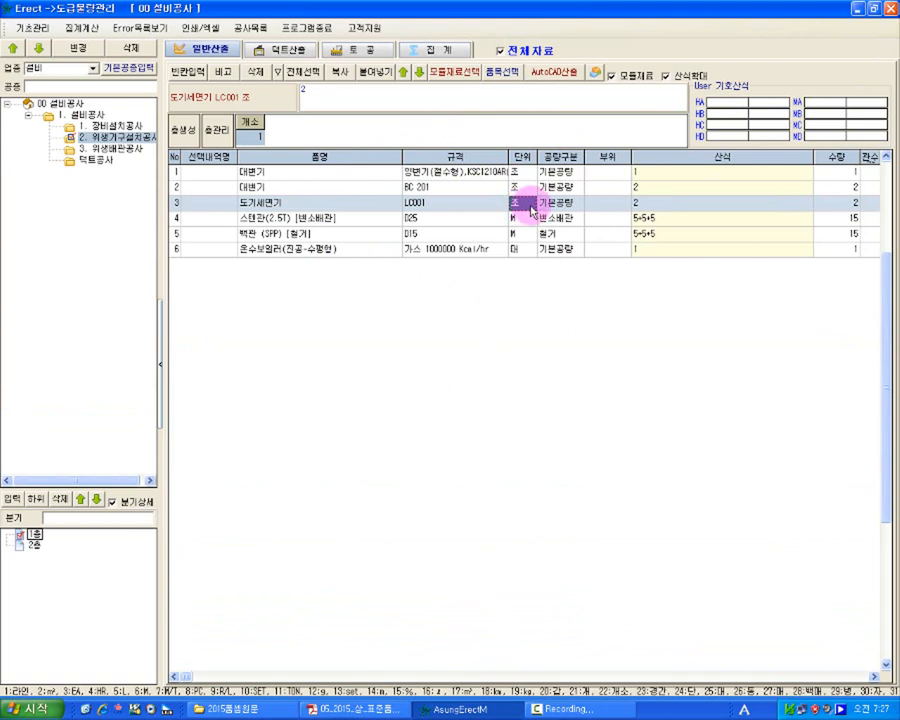
left_click(547, 205)
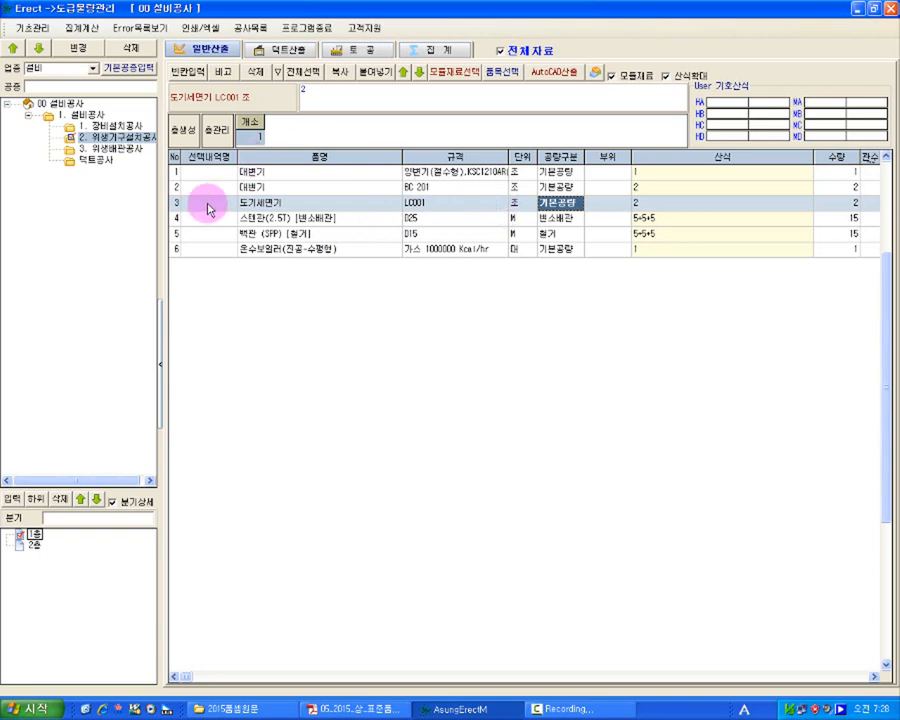
left_click(398, 206)
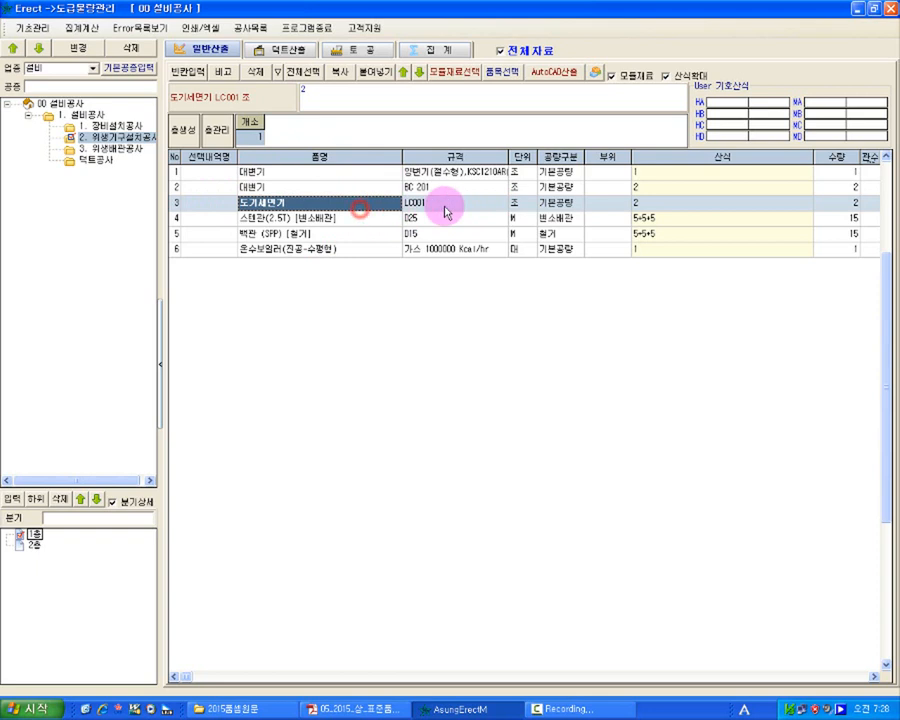
Insert a blank row below 온수보일러 and fill it with the item of row 3 by entering /3 as its 품명
left_click(350, 249)
left_click(181, 72)
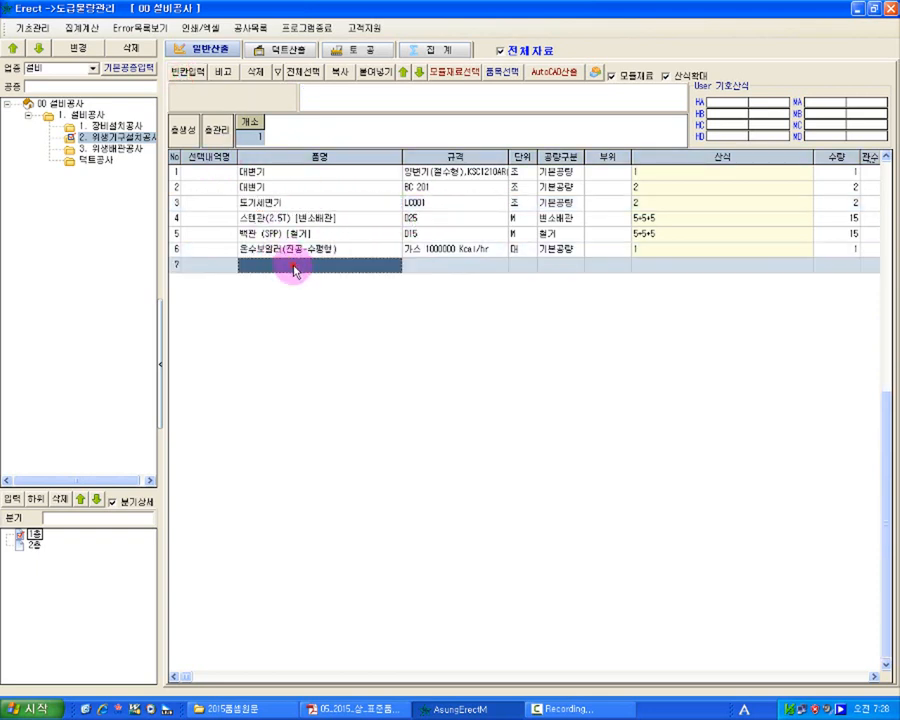
left_click(291, 265)
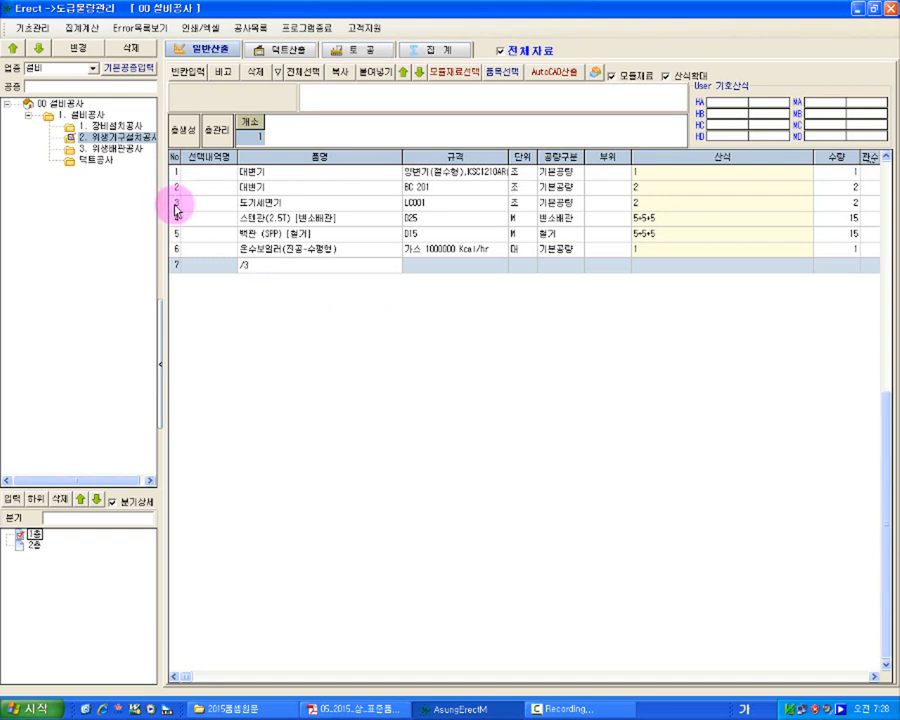
key("Return")
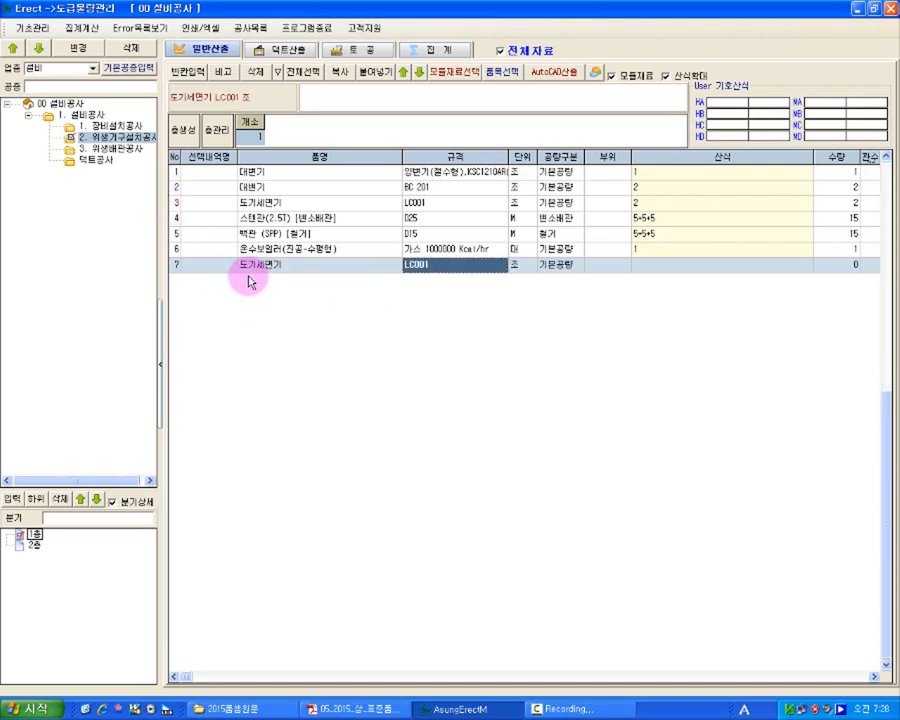
Delete the duplicate 도기세면기 LC001 entry in row 7 of the takeoff
left_click(258, 266)
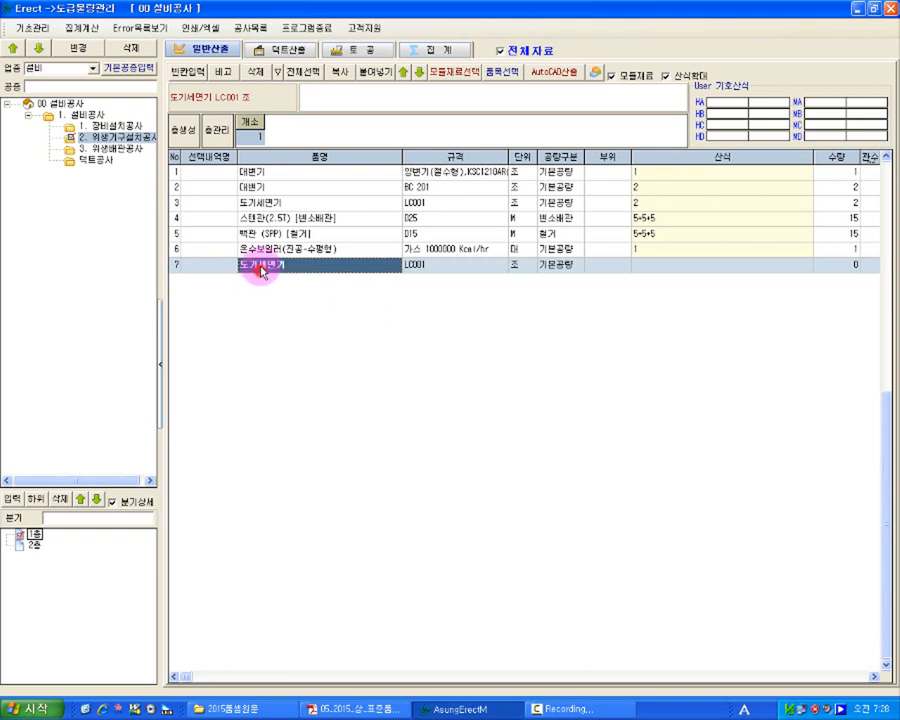
left_click(255, 72)
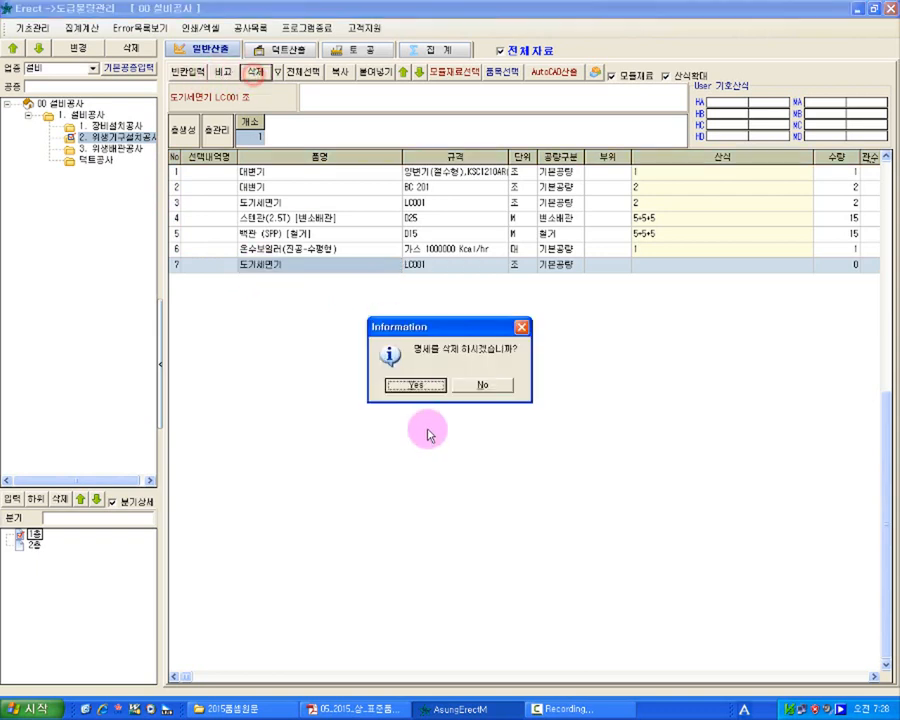
left_click(422, 388)
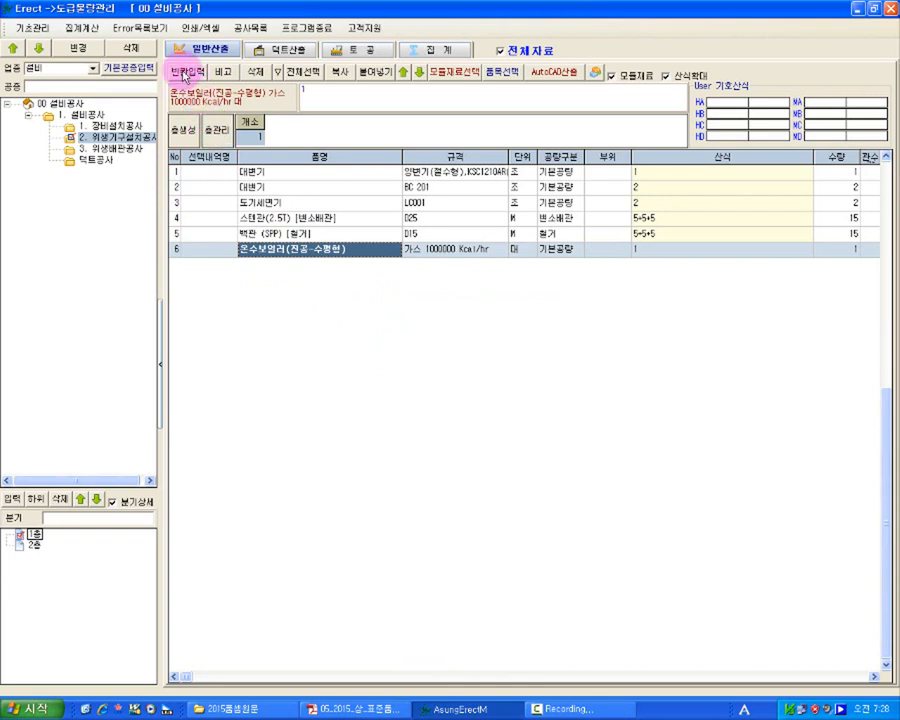
Insert a blank row below 온수보일러 and enter 도기세면기 as 품명, ks001 as 규격 and 조 as 단위
left_click(182, 72)
left_click(283, 268)
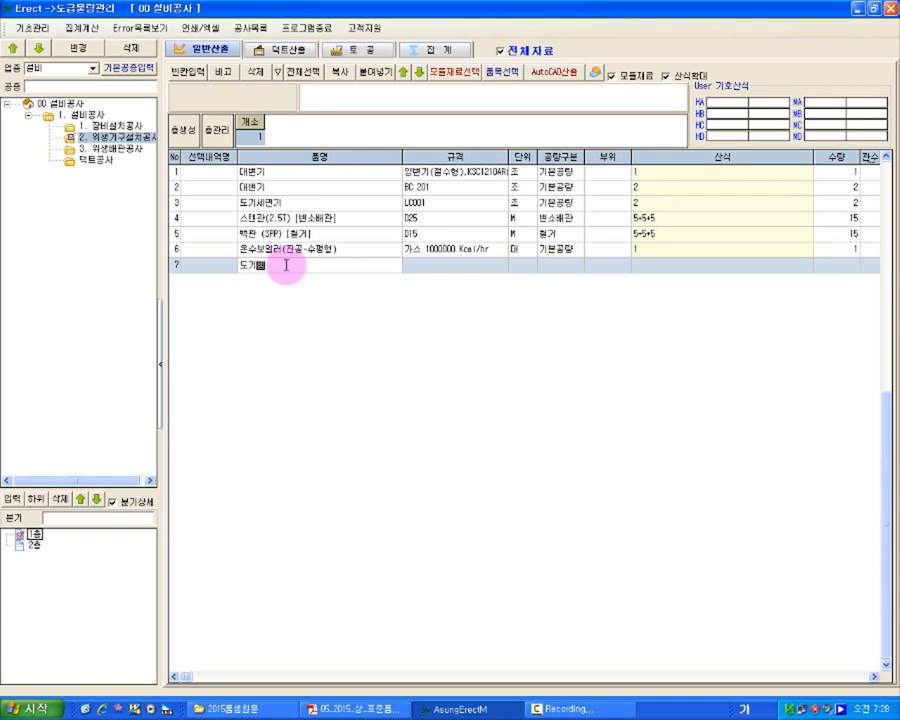
key("Return")
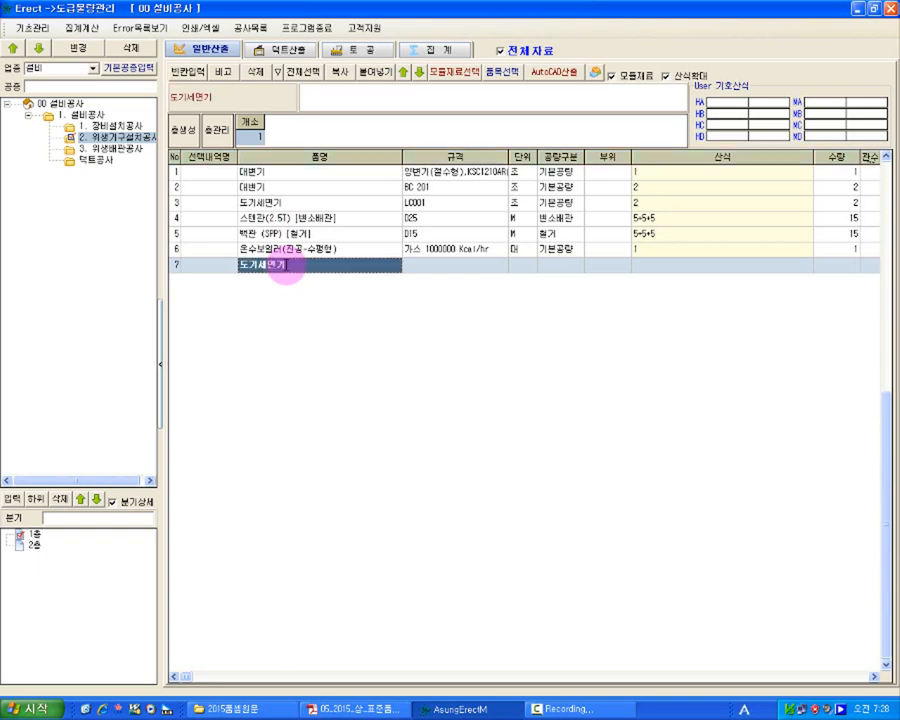
key("Tab")
key("Return")
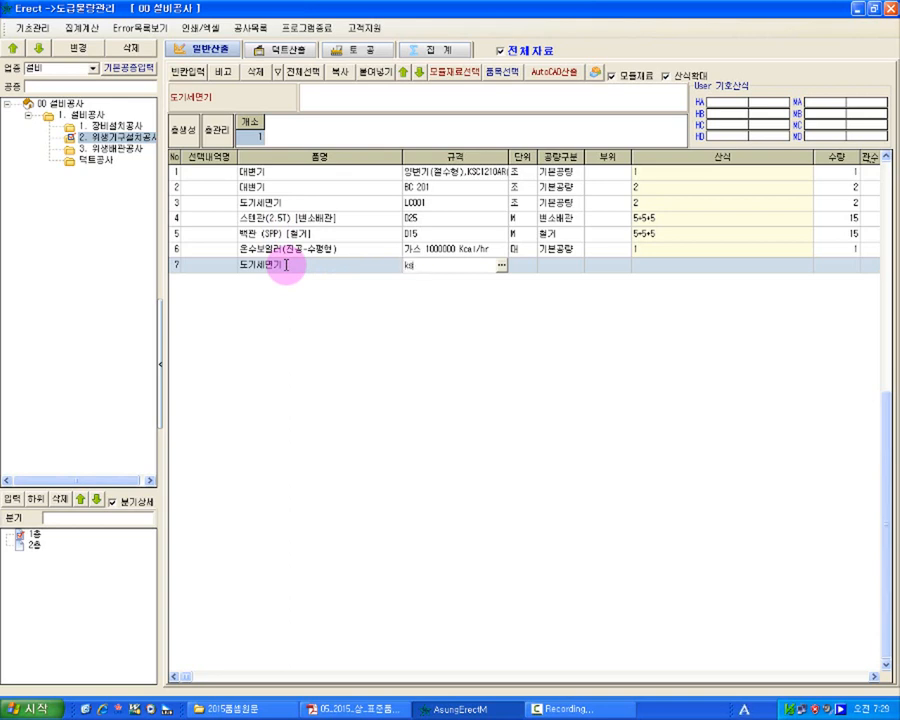
key("Tab")
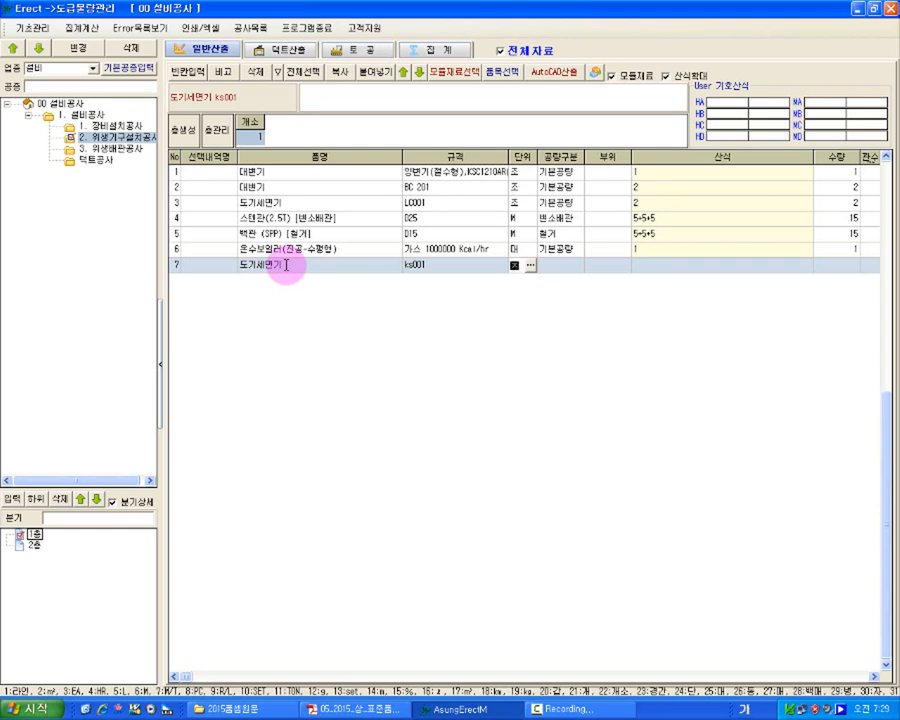
left_click(668, 250)
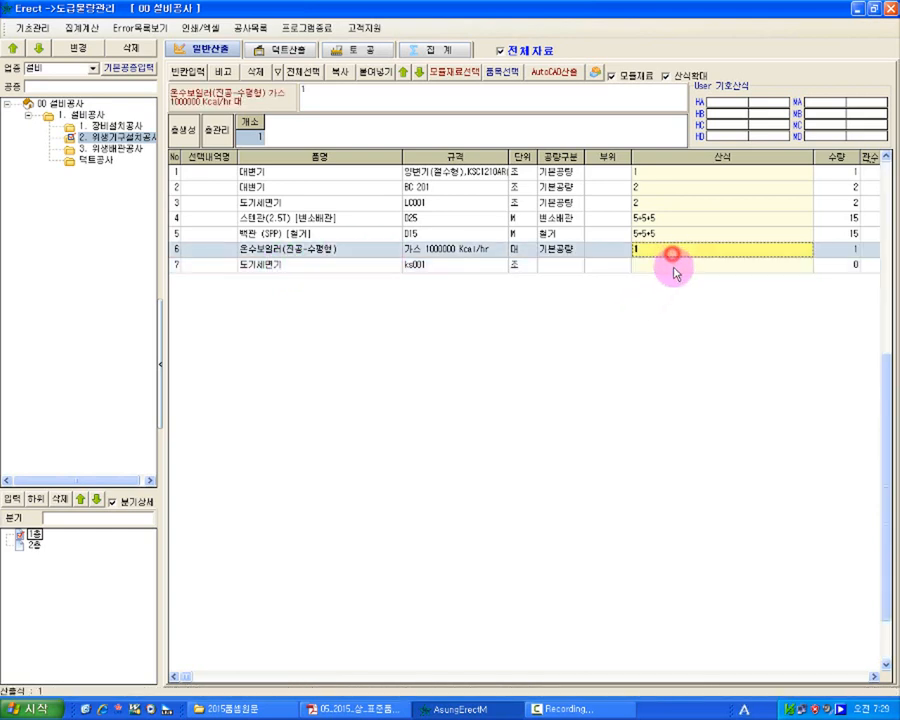
Examine the 산식, 규격, 공량구분 and 품명 cells of the directly entered 도기세면기 ks001 row
left_click(672, 266)
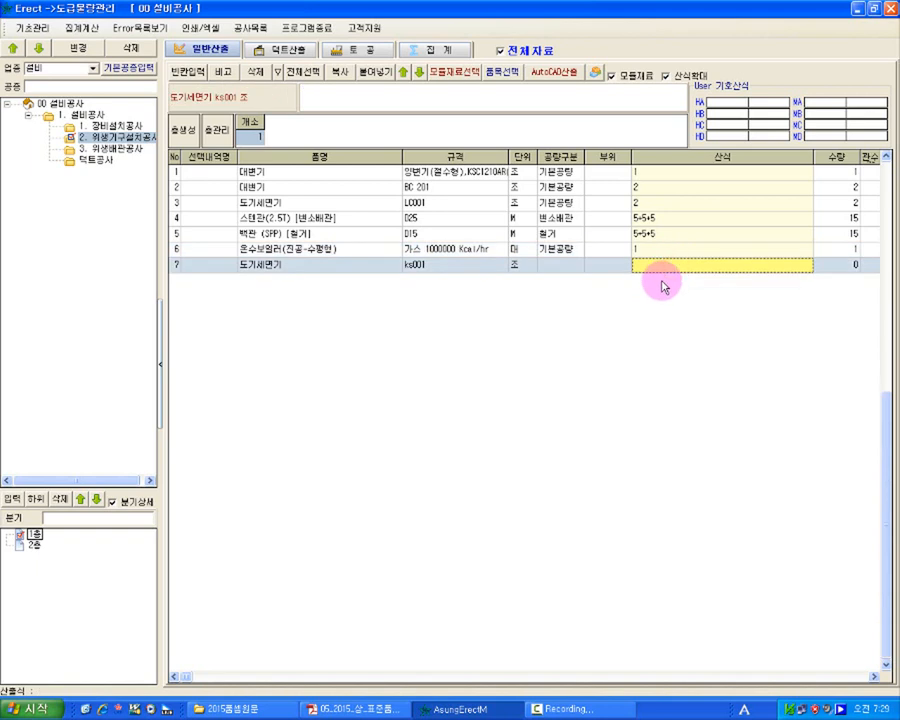
left_click(444, 265)
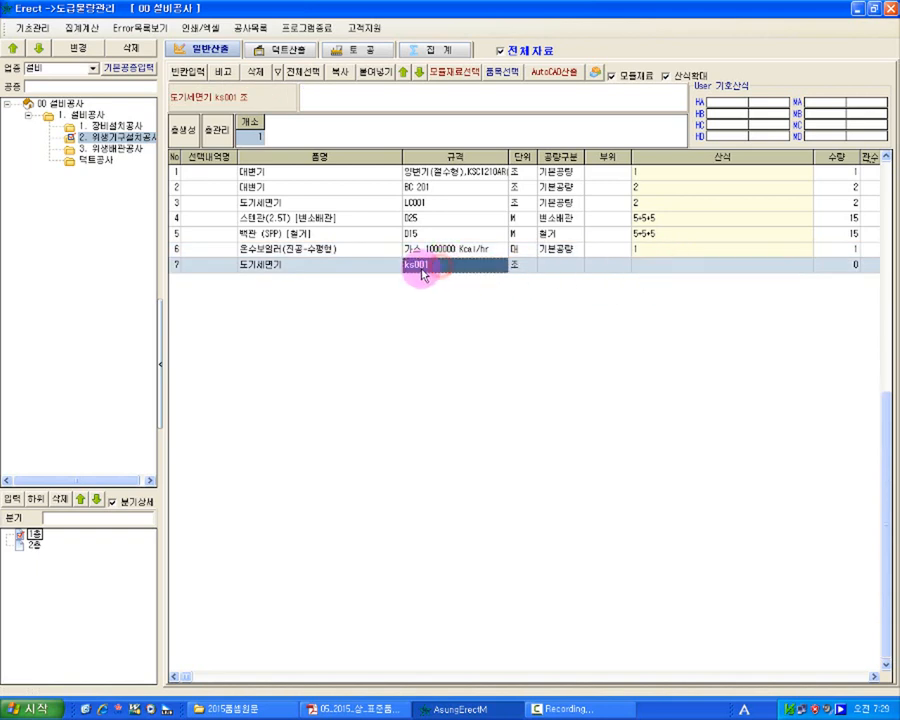
left_click(574, 266)
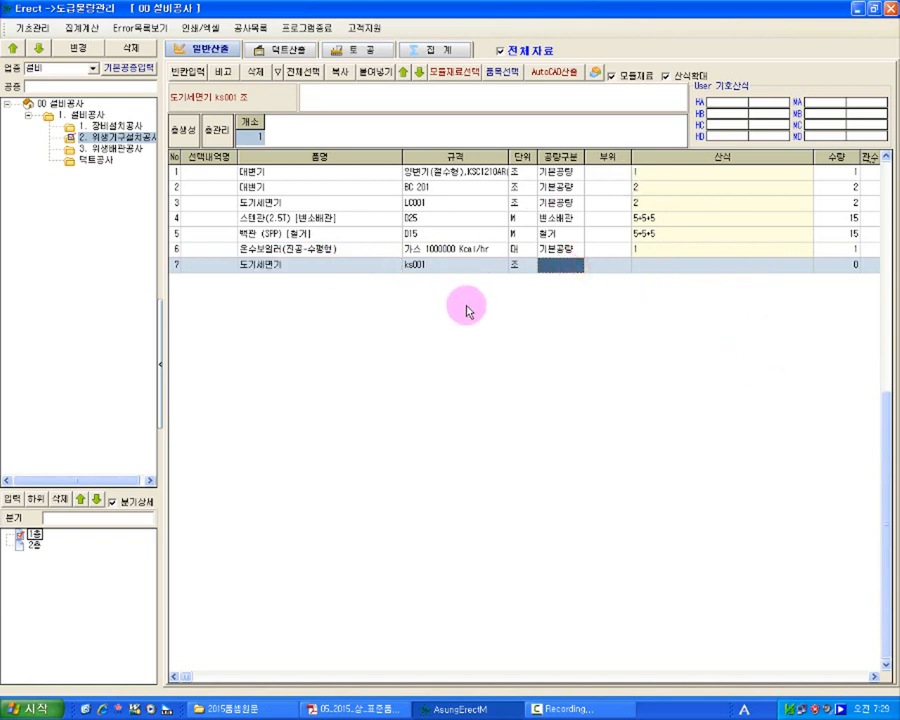
left_click(285, 264)
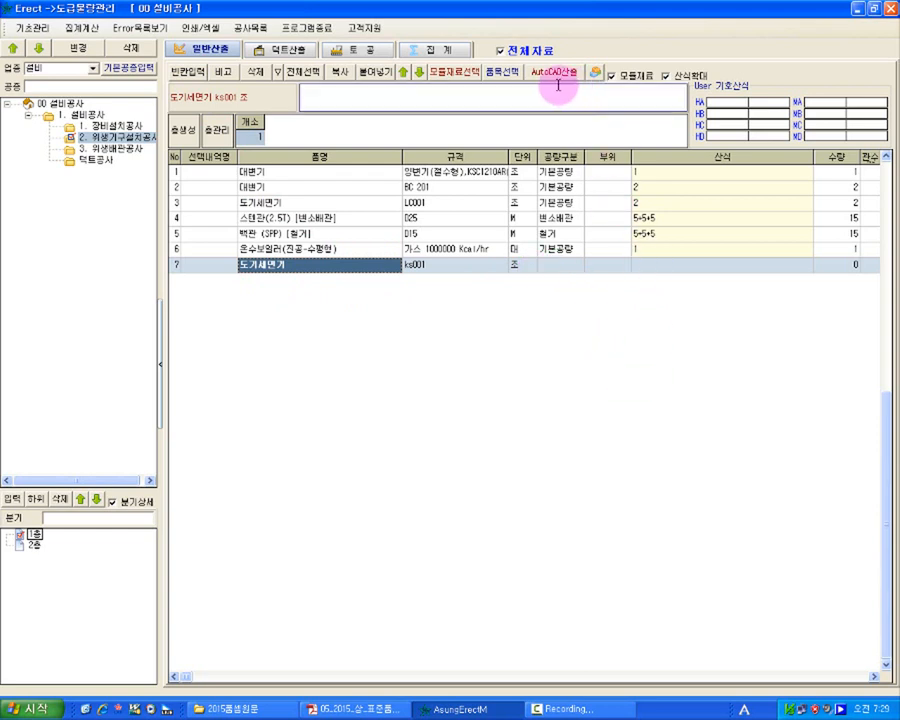
Review the items in the 집계 view, then return to 일반산출 and compare the 도기세면기 LC001 and ks001 rows
left_click(432, 47)
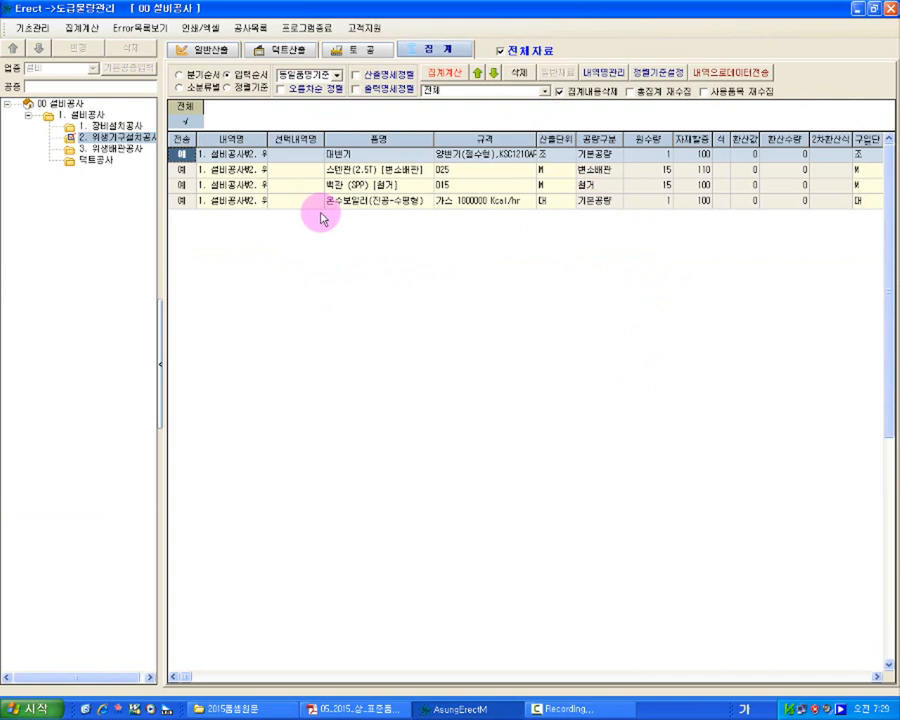
left_click(211, 49)
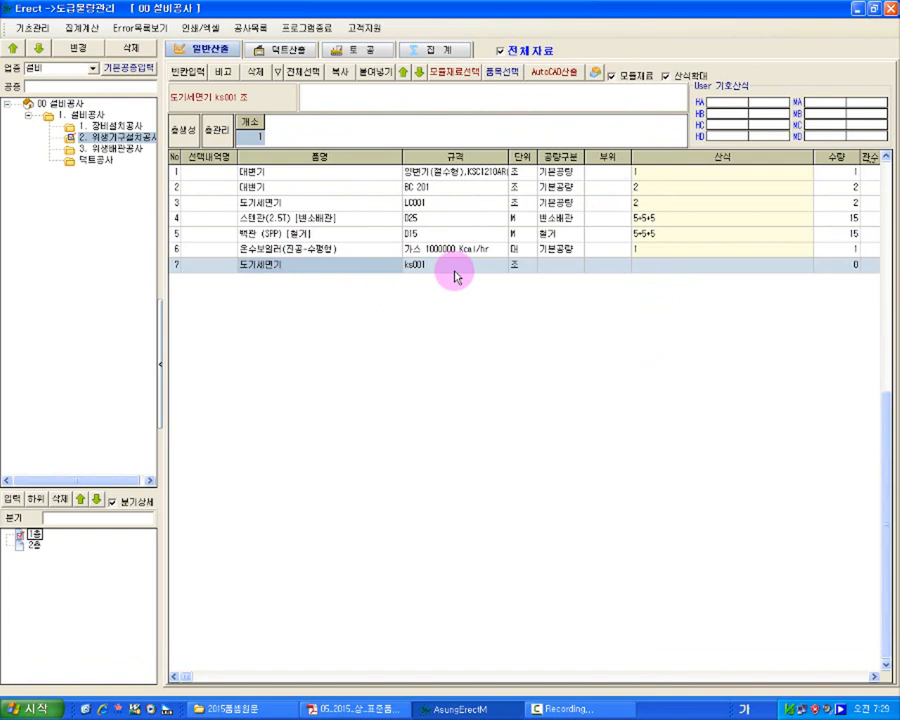
left_click(415, 203)
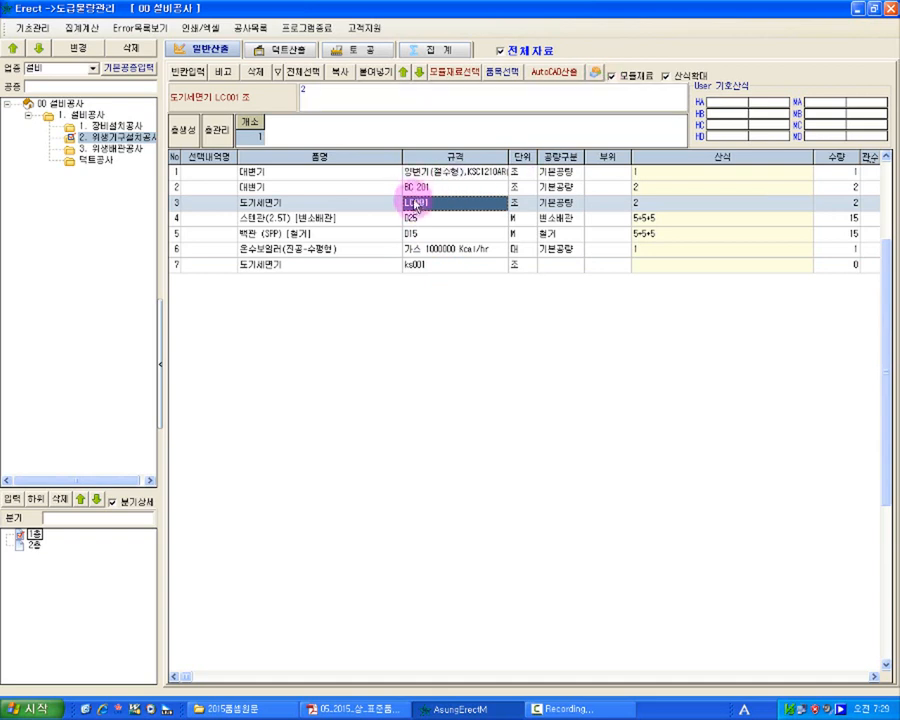
left_click(365, 274)
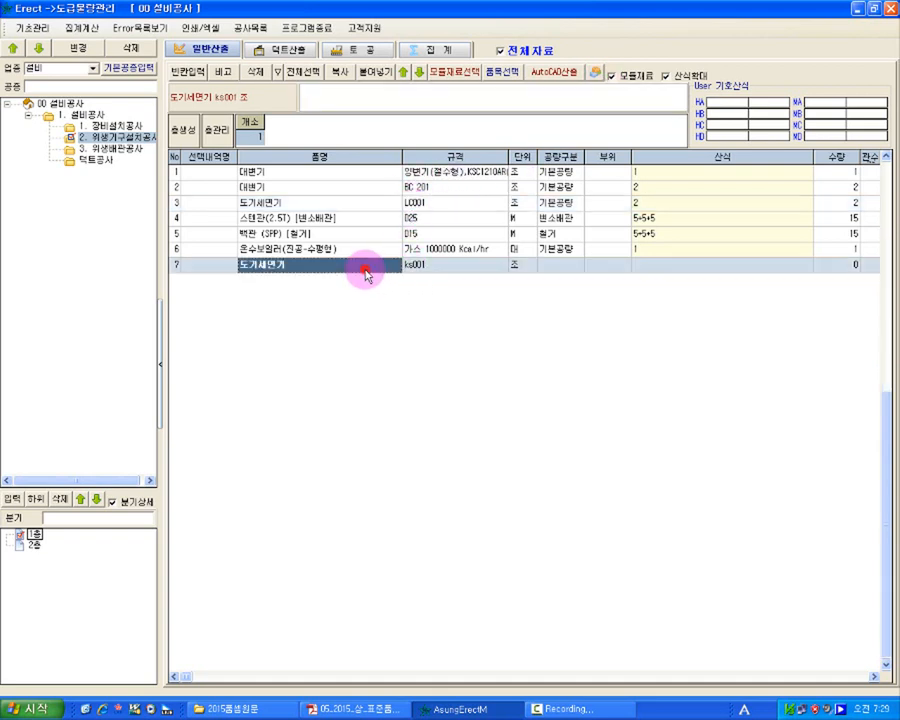